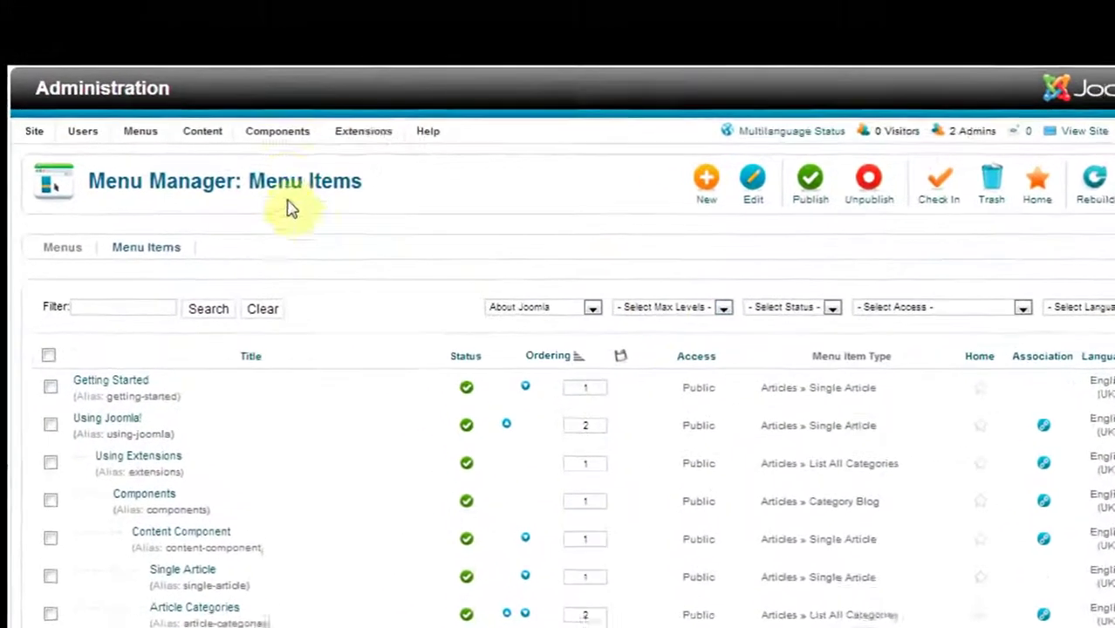
Step: In the KM FasTrans Translations Management Dashboard, synchronize the Joomla menu item associations from the current Translations Sets, and close the synchronization window
click(257, 69)
mouse_move(267, 148)
mouse_move(370, 381)
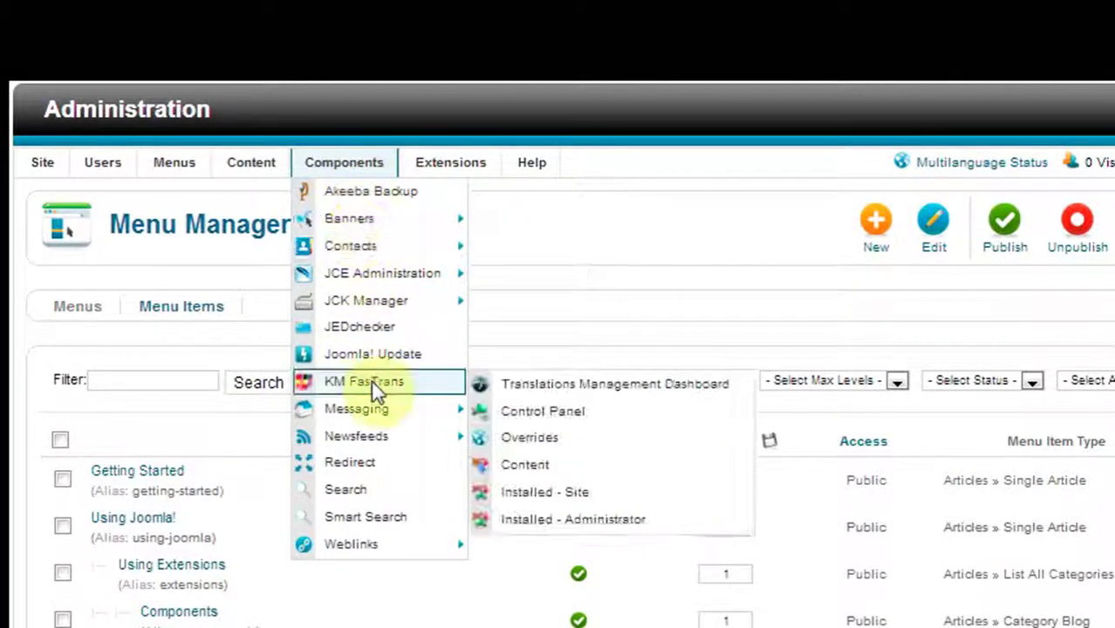
click(562, 388)
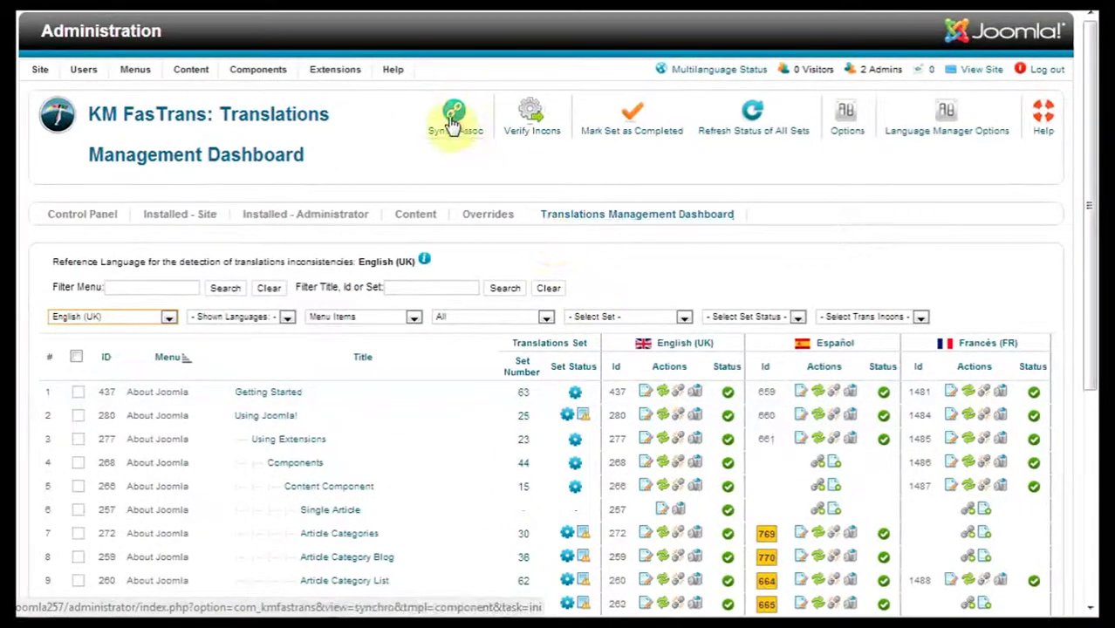
click(432, 113)
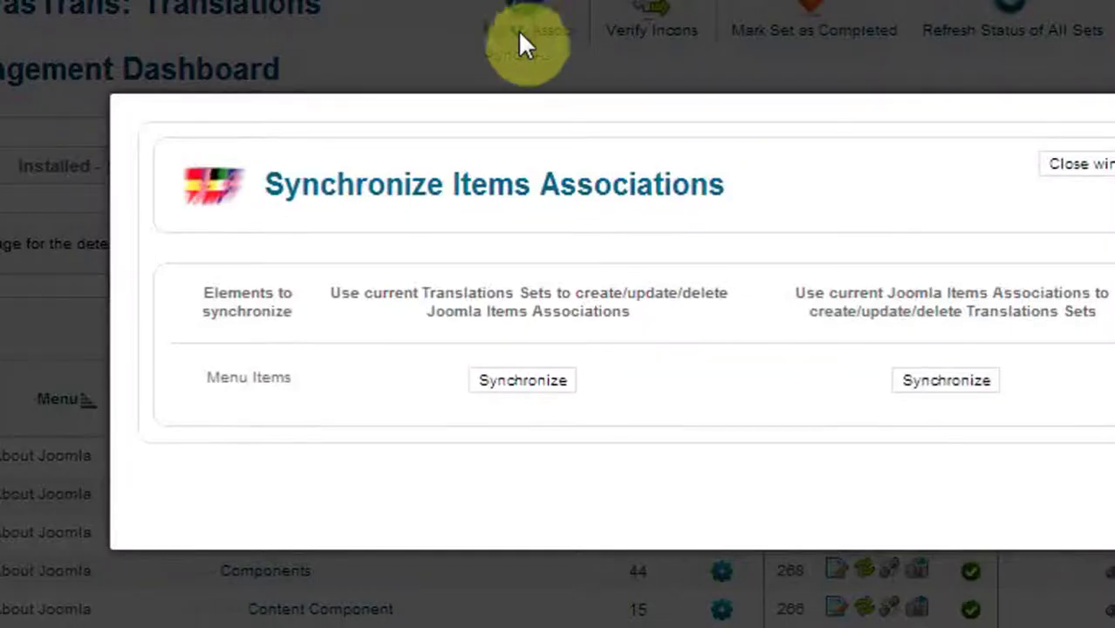
click(531, 382)
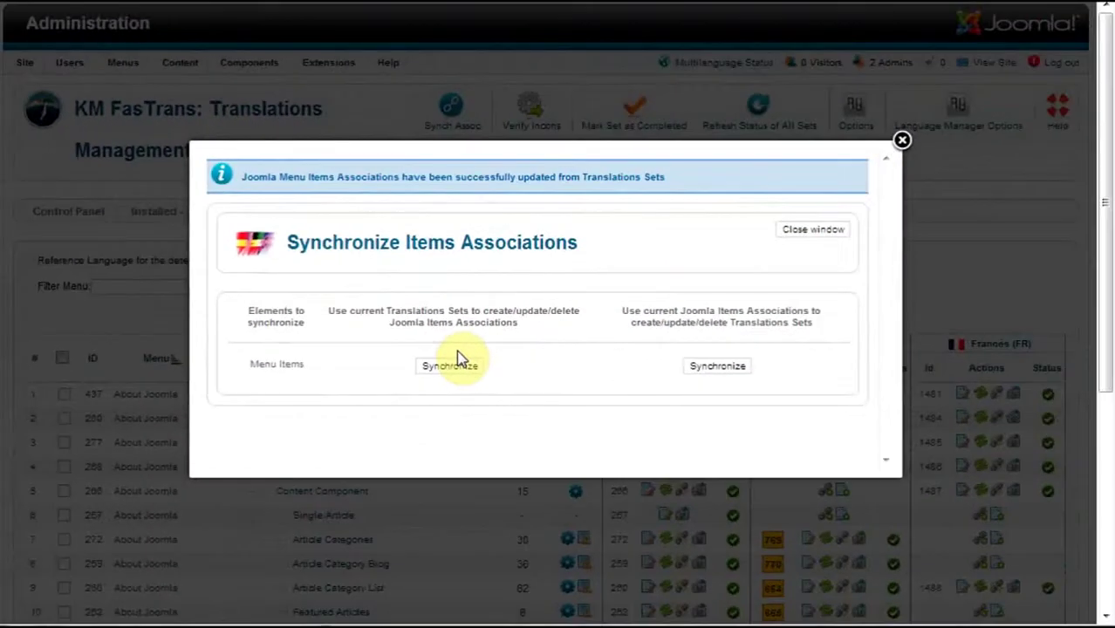
click(814, 232)
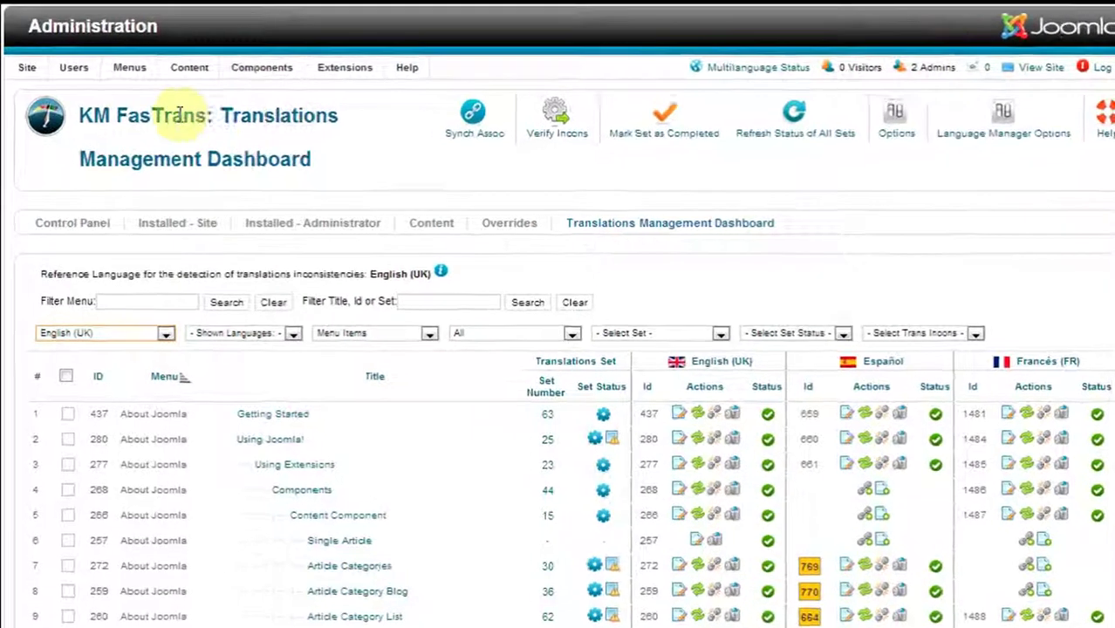
Step: Open the menu items of the About Joomla menu and check the association of Getting Started
mouse_move(131, 68)
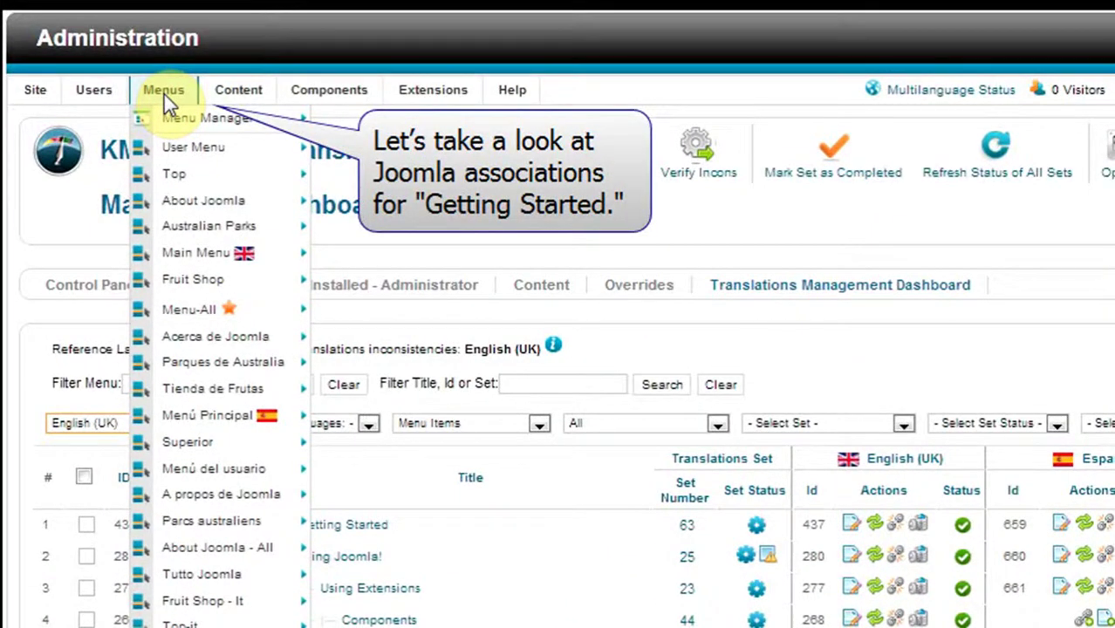
mouse_move(199, 200)
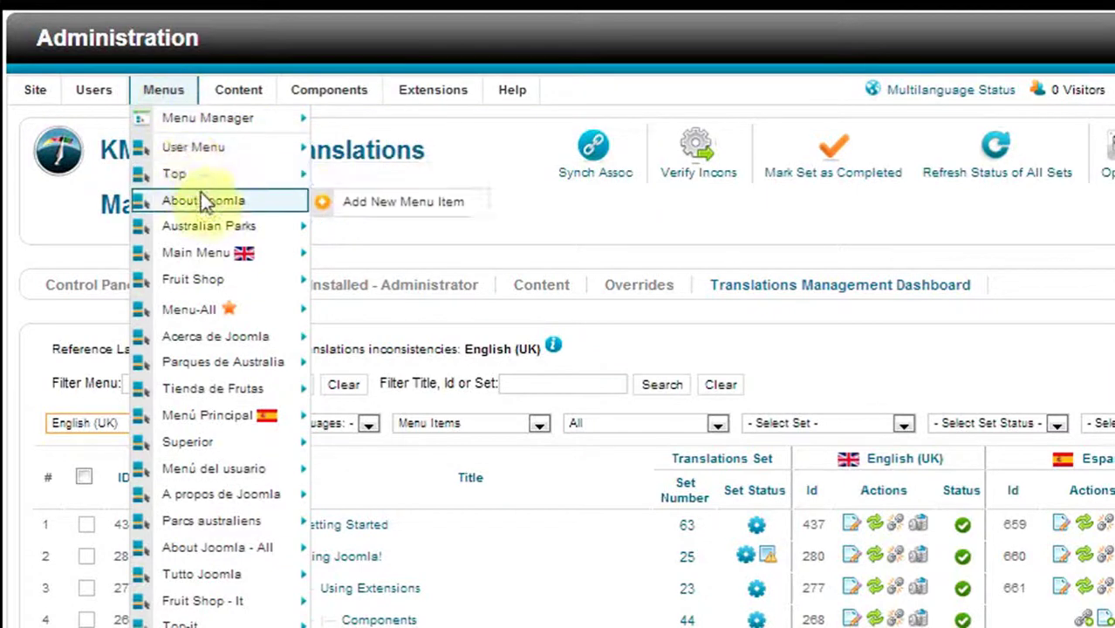
click(202, 207)
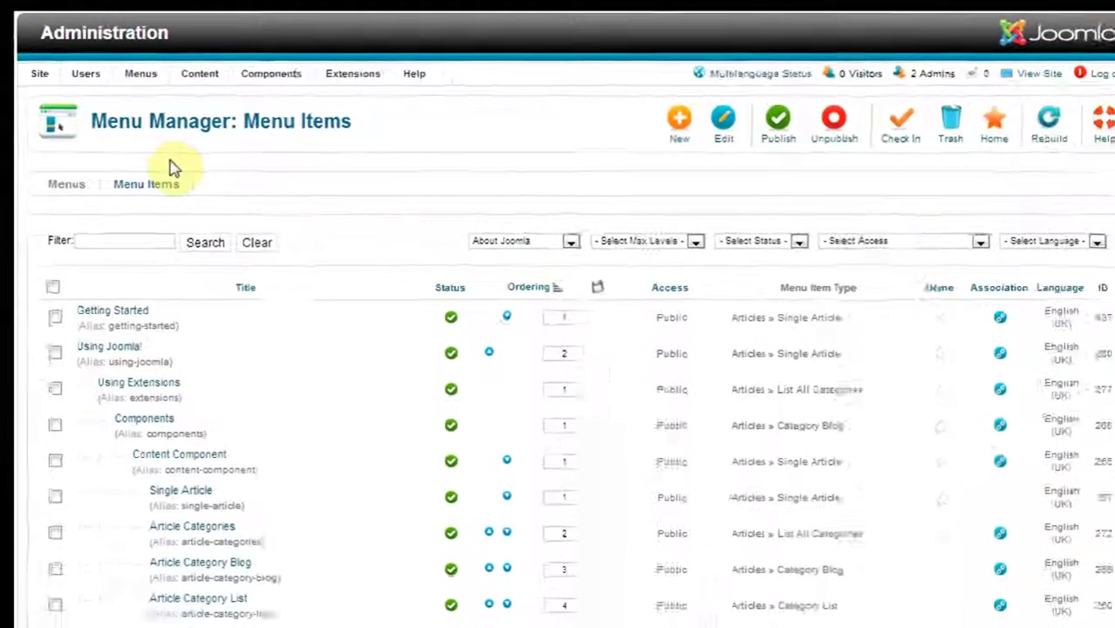
mouse_move(944, 302)
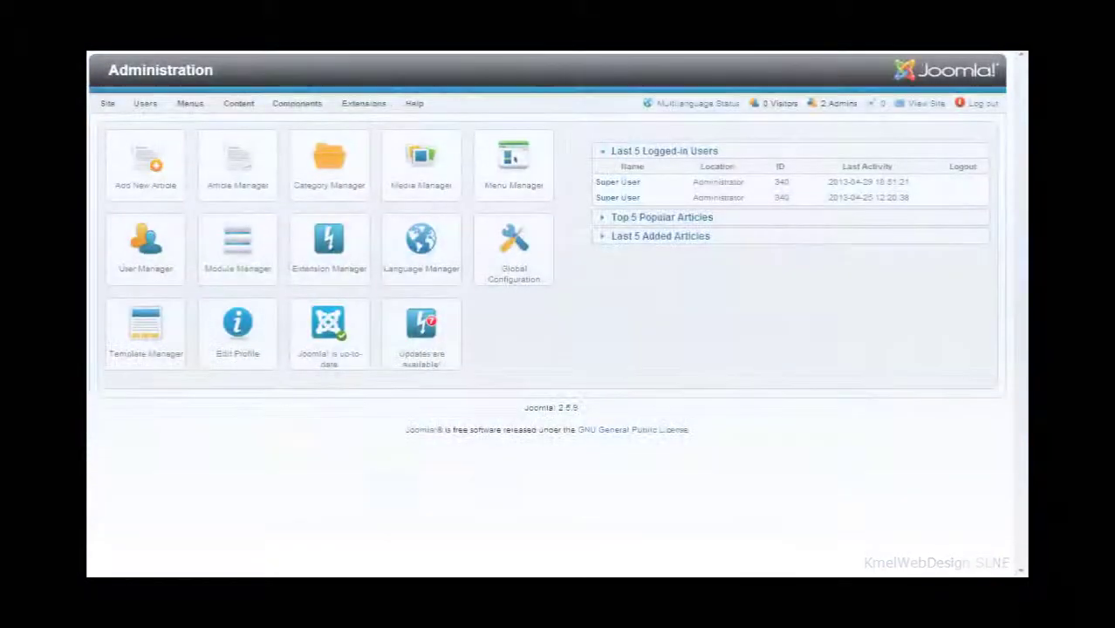
Step: Open the KM FasTrans Translations Management Dashboard and filter the articles by the title text "beg"
click(296, 103)
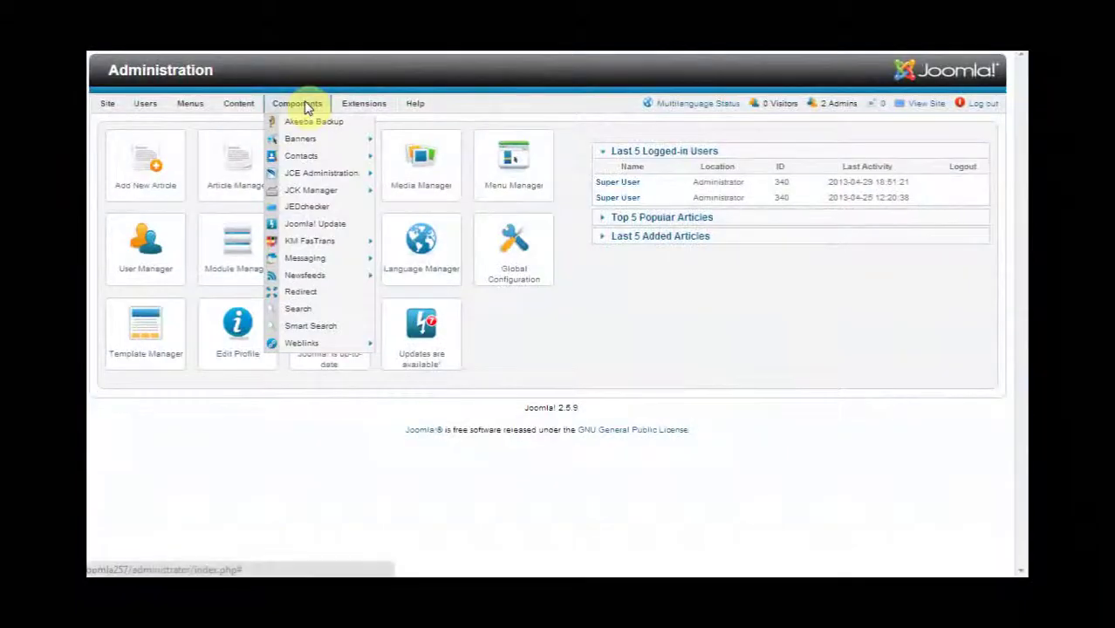
mouse_move(300, 235)
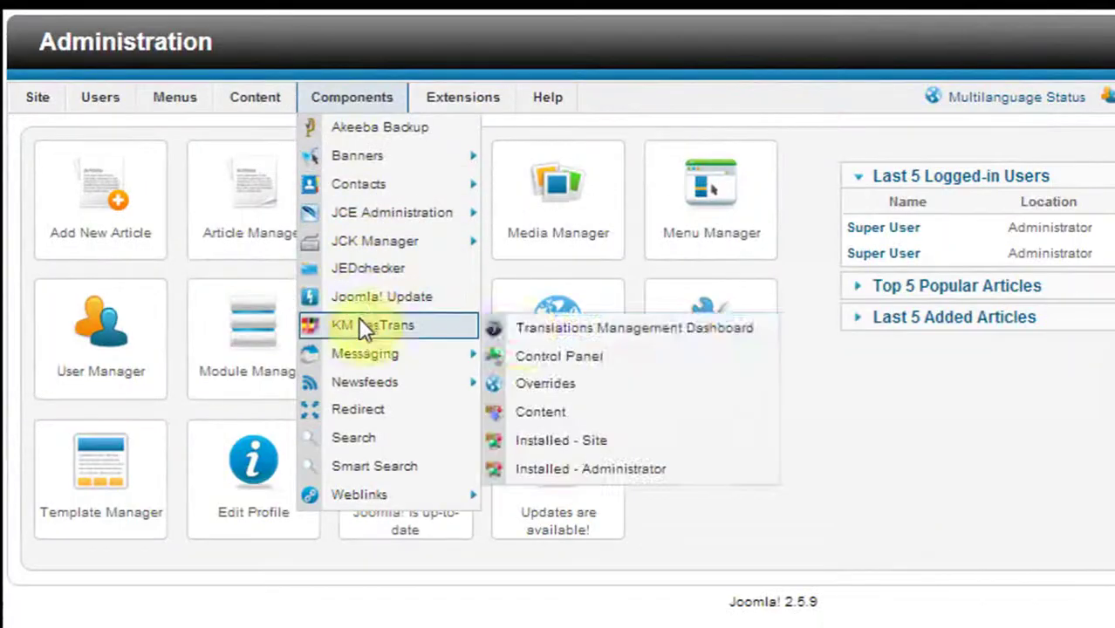
click(626, 330)
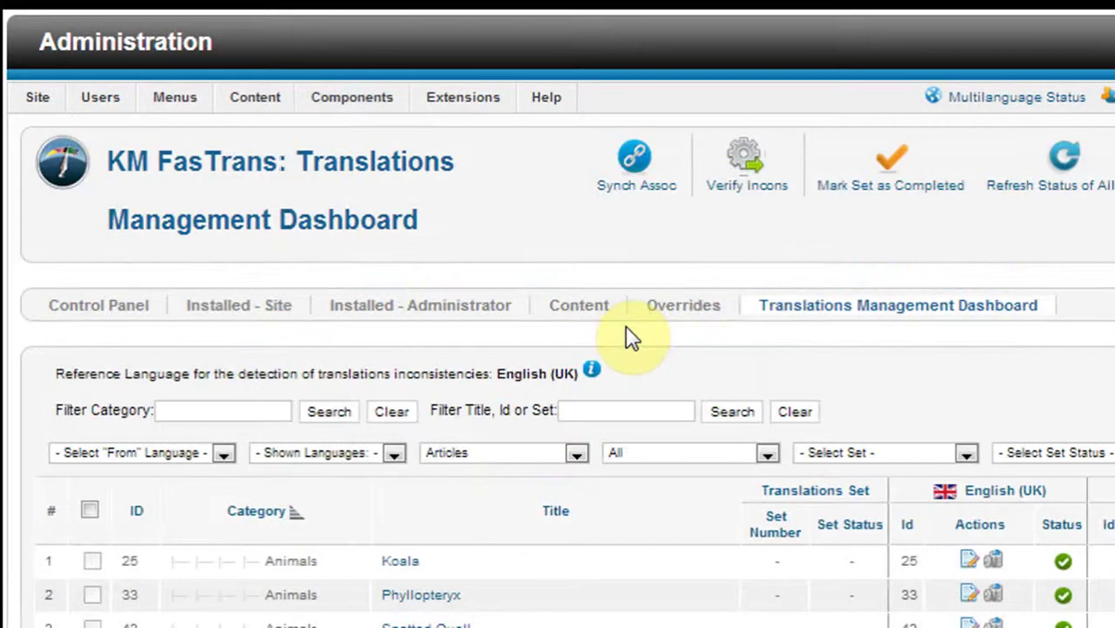
click(601, 410)
text(beg)
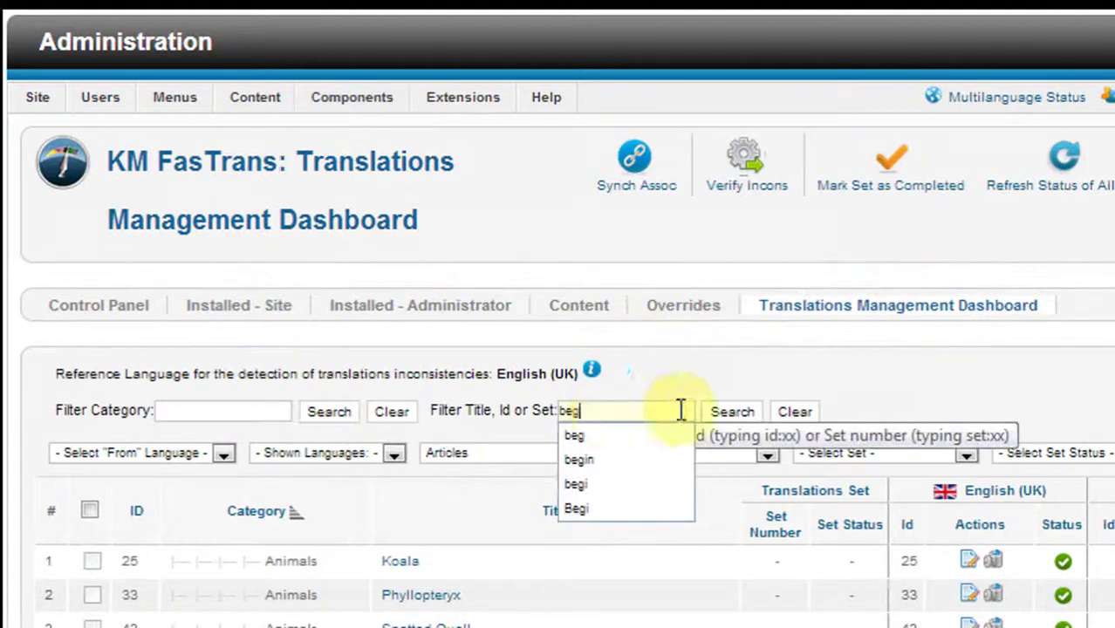
click(725, 413)
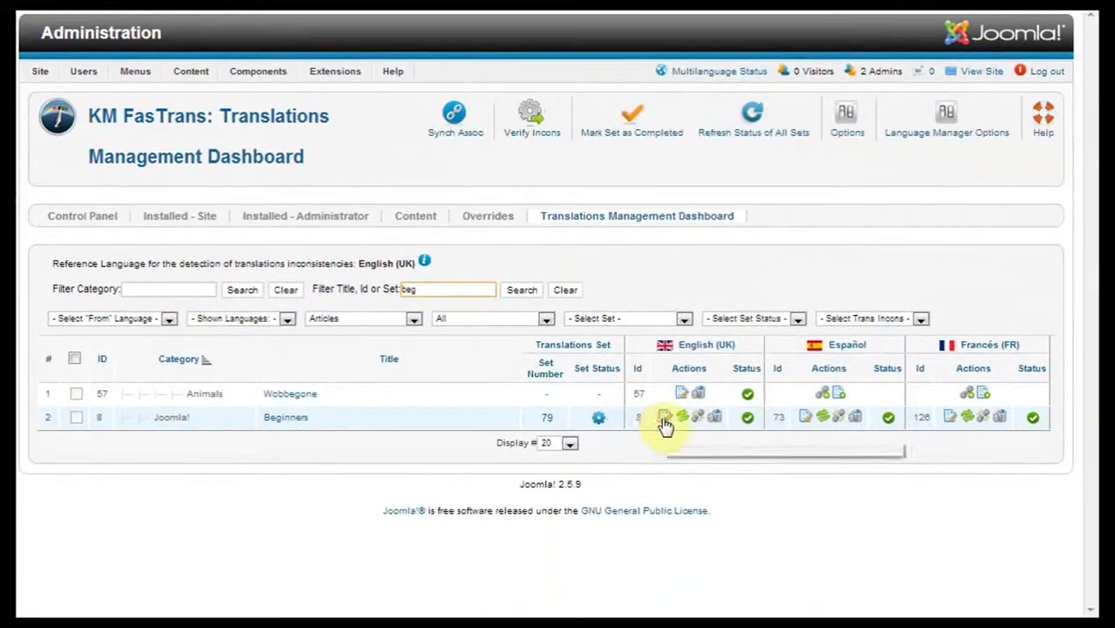
Step: Edit the English version of the Beginners article, set its category to Utility Modules and save it
click(663, 422)
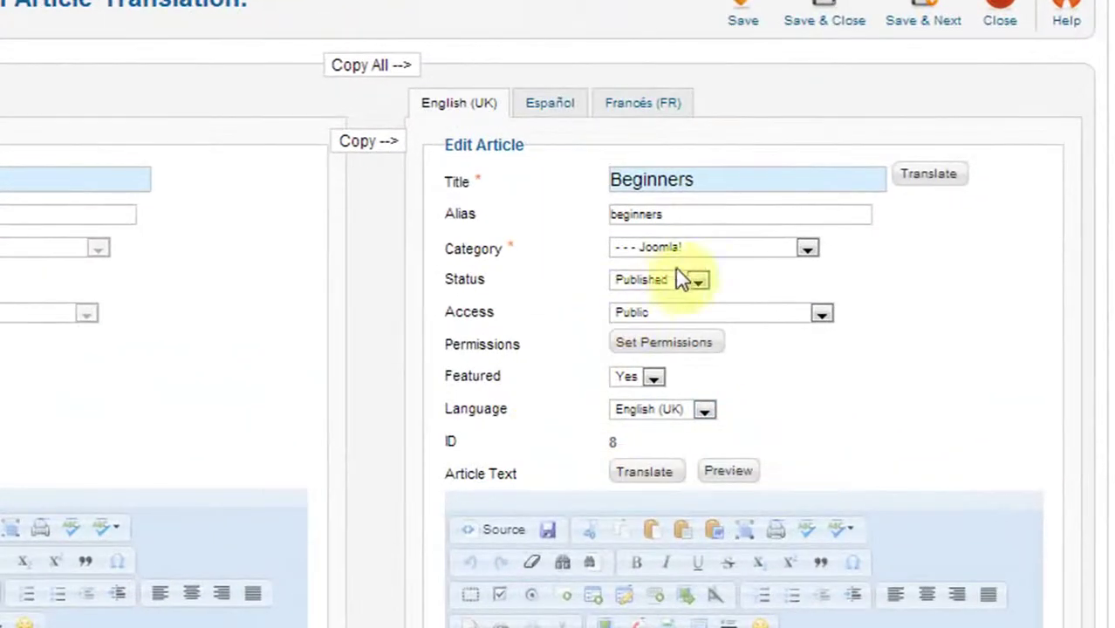
click(704, 249)
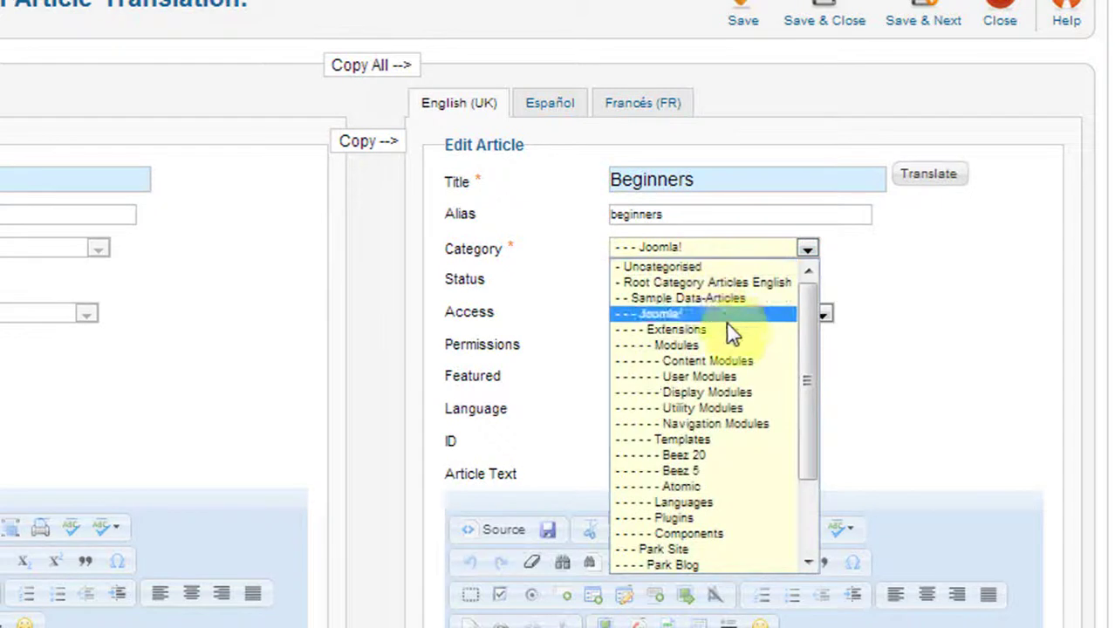
click(728, 410)
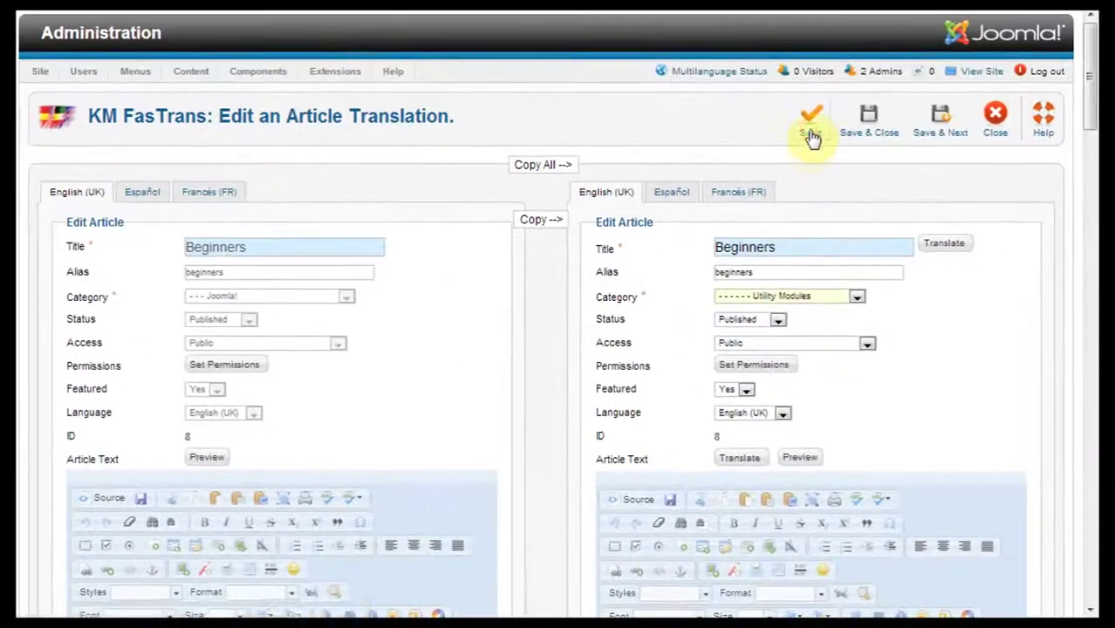
click(811, 135)
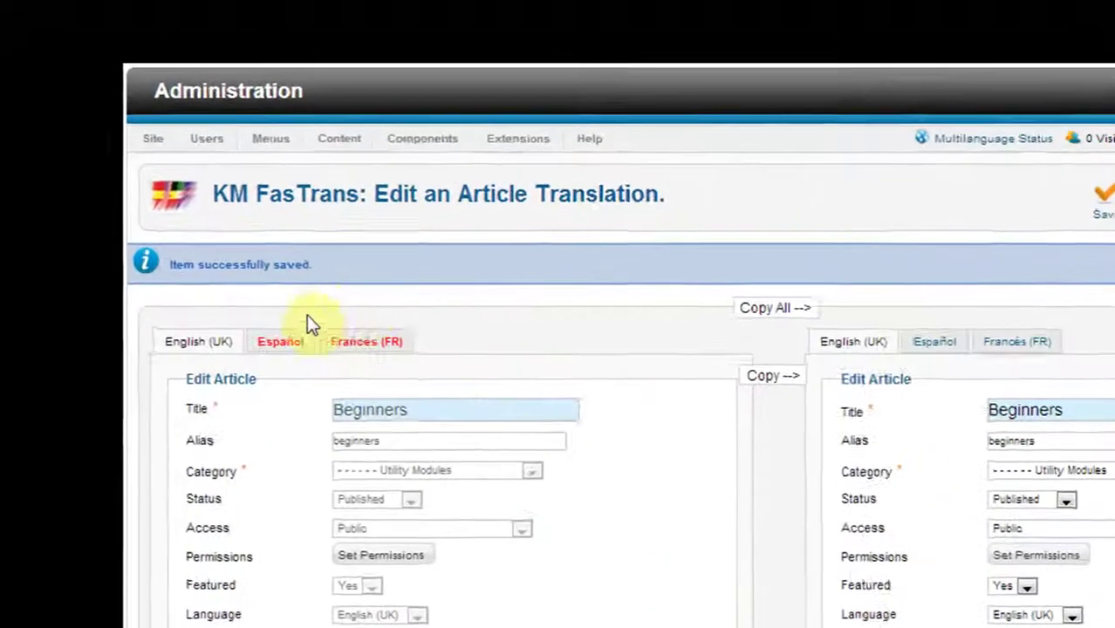
Step: Open the Spanish version of the Beginners article and check its translation inconsistency against the available Spanish categories
mouse_move(147, 236)
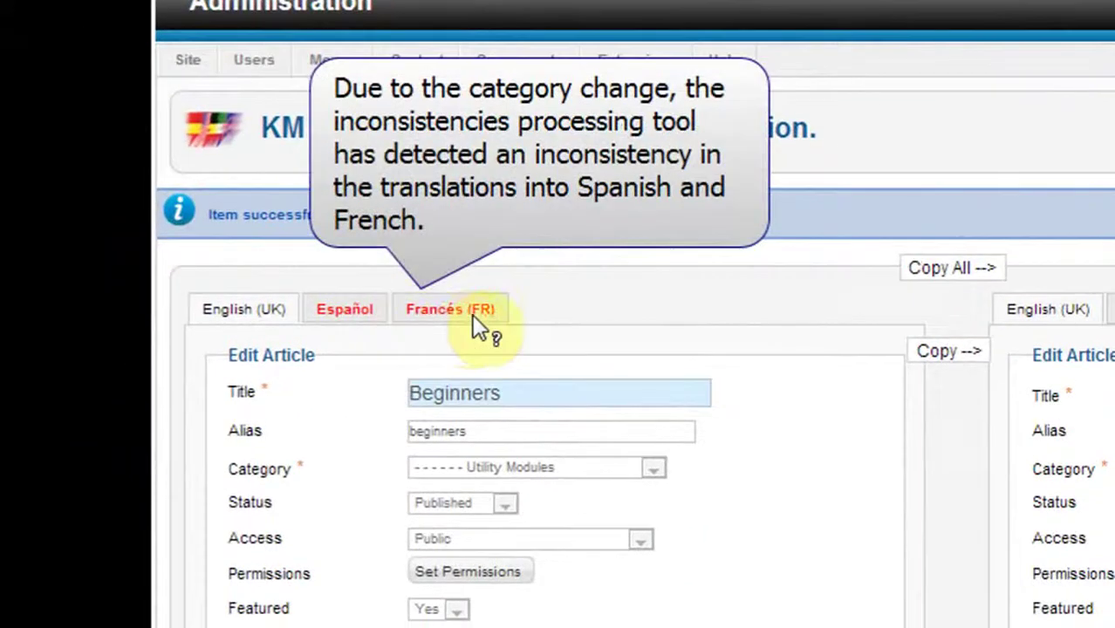
mouse_move(472, 327)
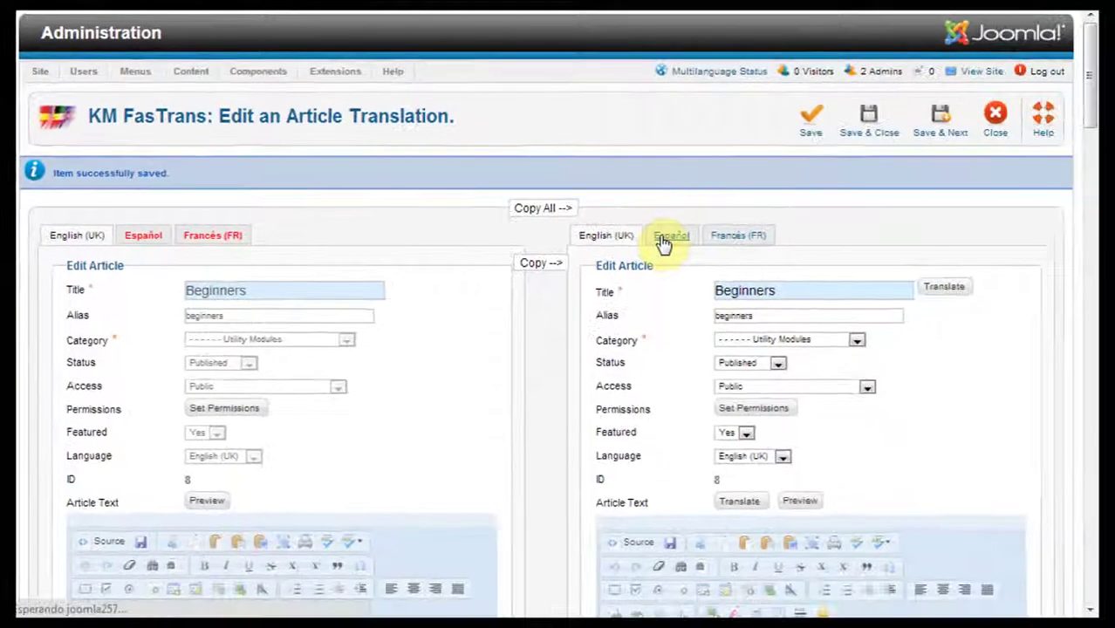
click(663, 243)
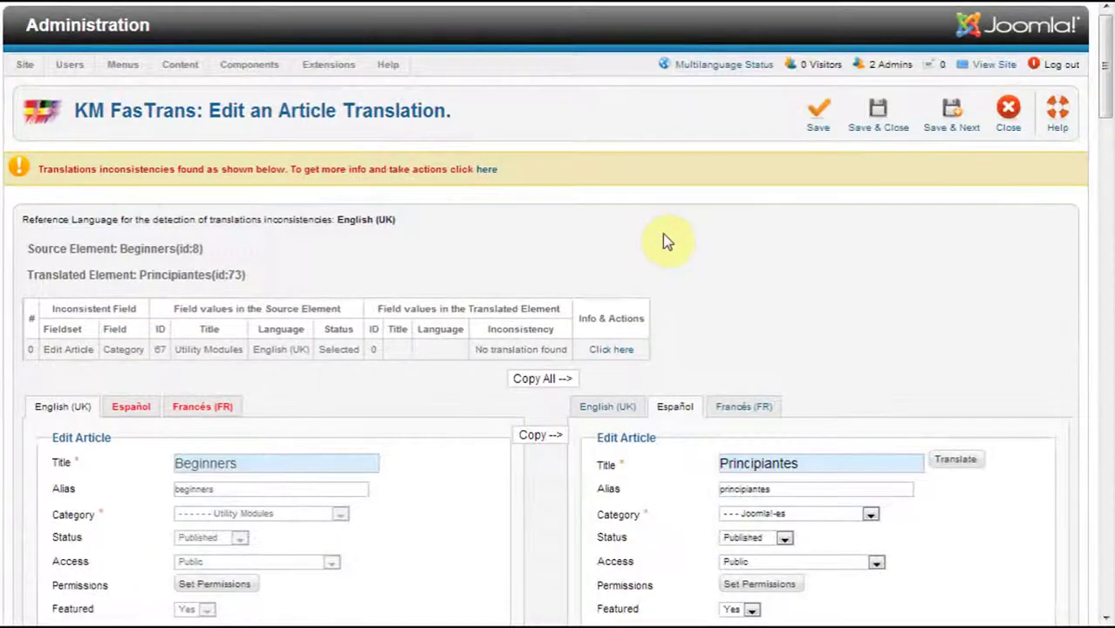
scroll(667, 240, down, 2)
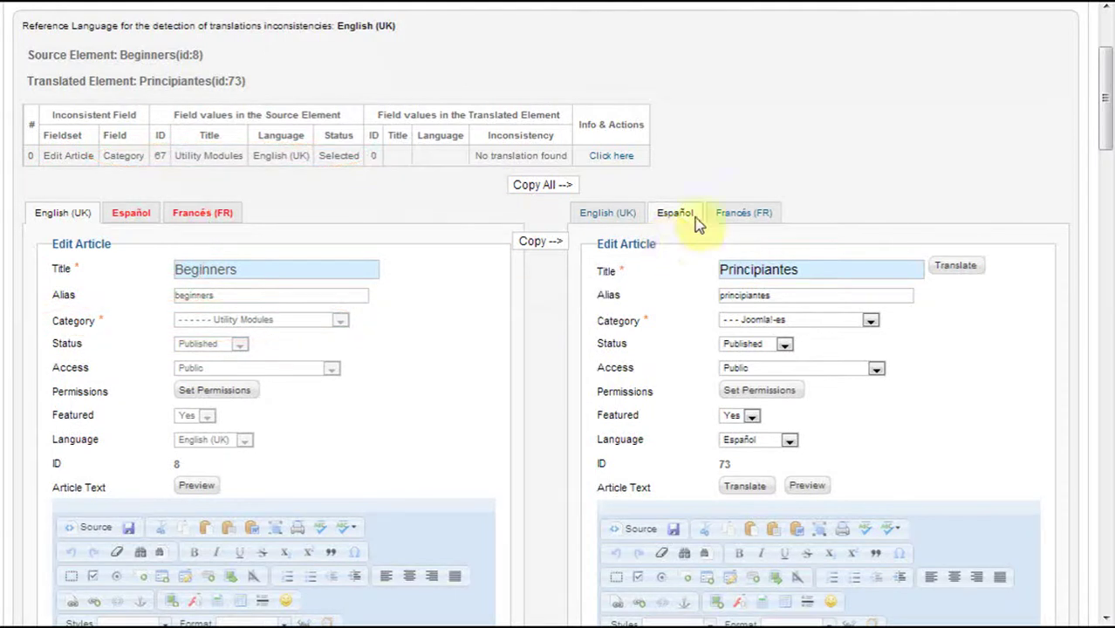
click(871, 321)
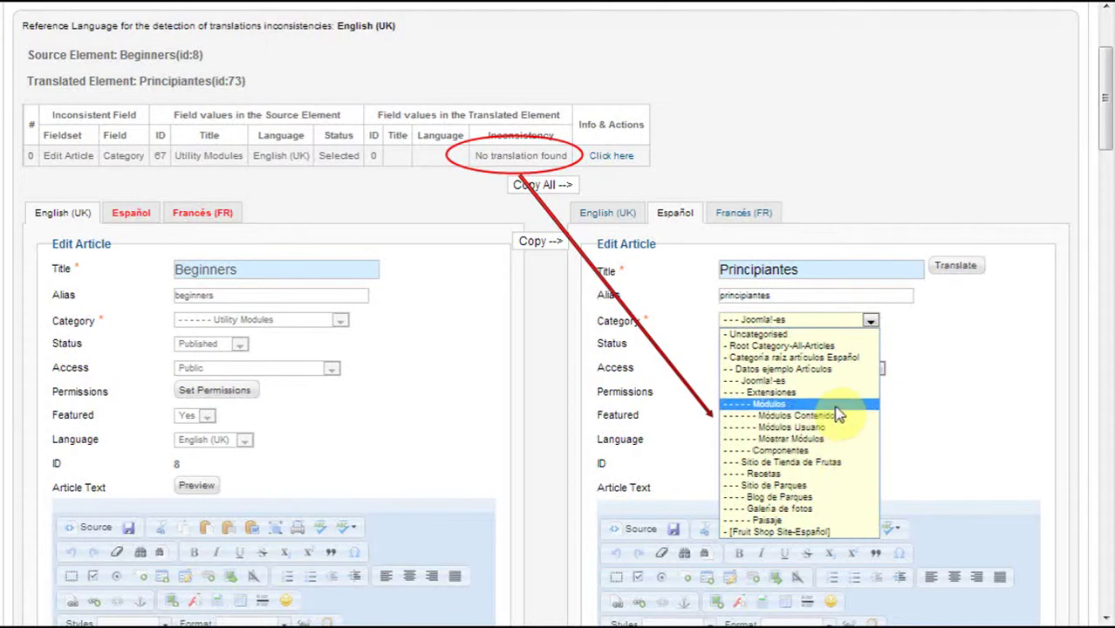
click(869, 321)
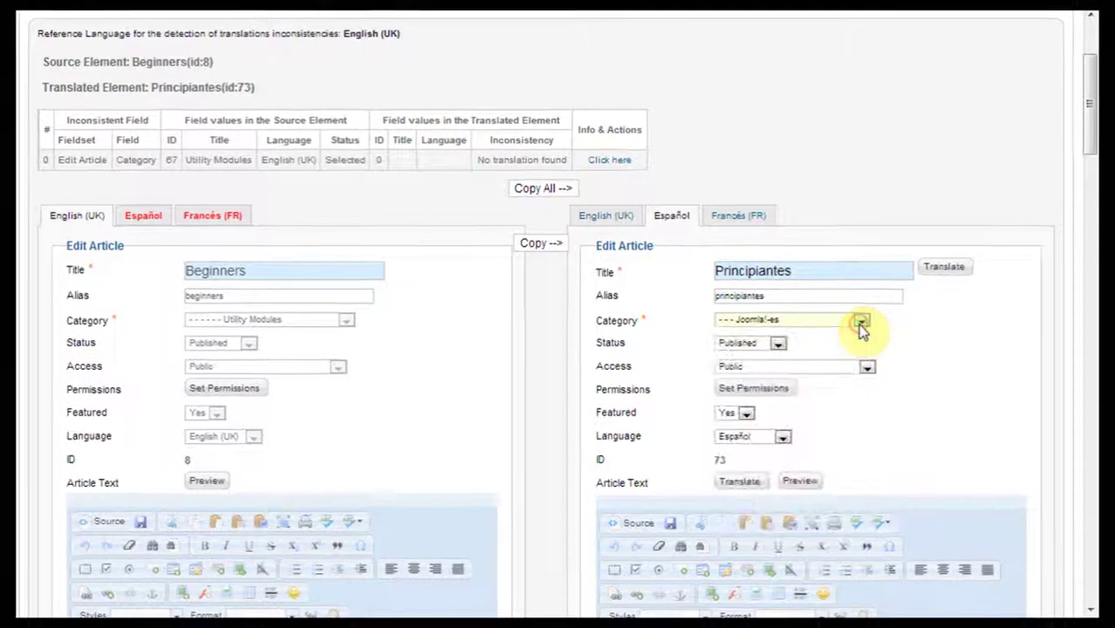
Step: From the inconsistency's actions, create a Spanish translation of the Utility Modules category, copying all source fields and machine-translating the title, then save and close it
click(610, 162)
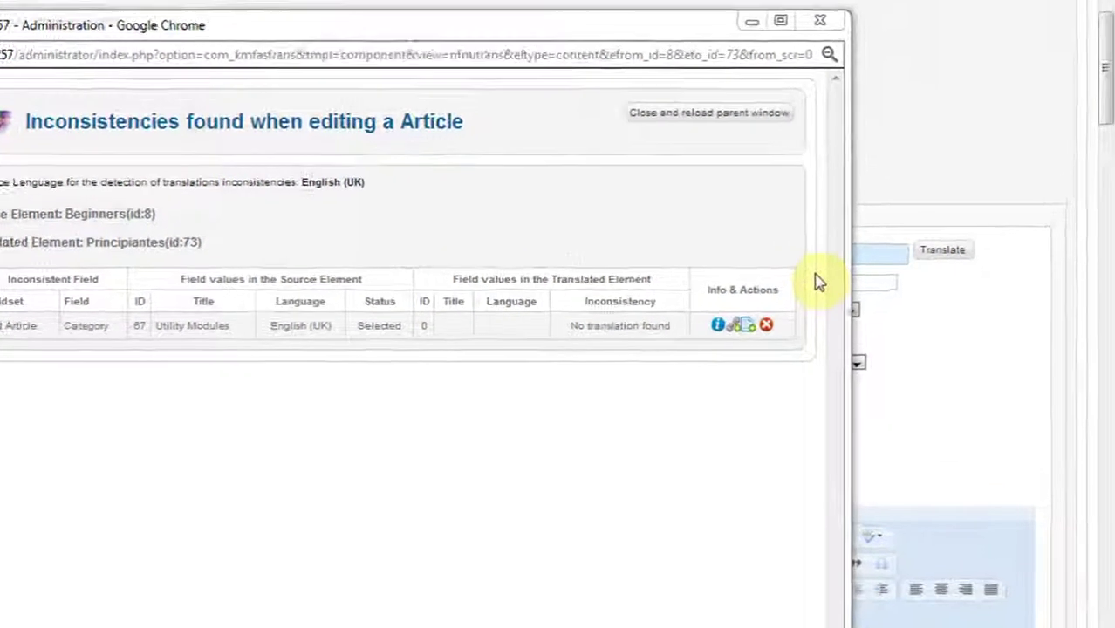
mouse_move(675, 304)
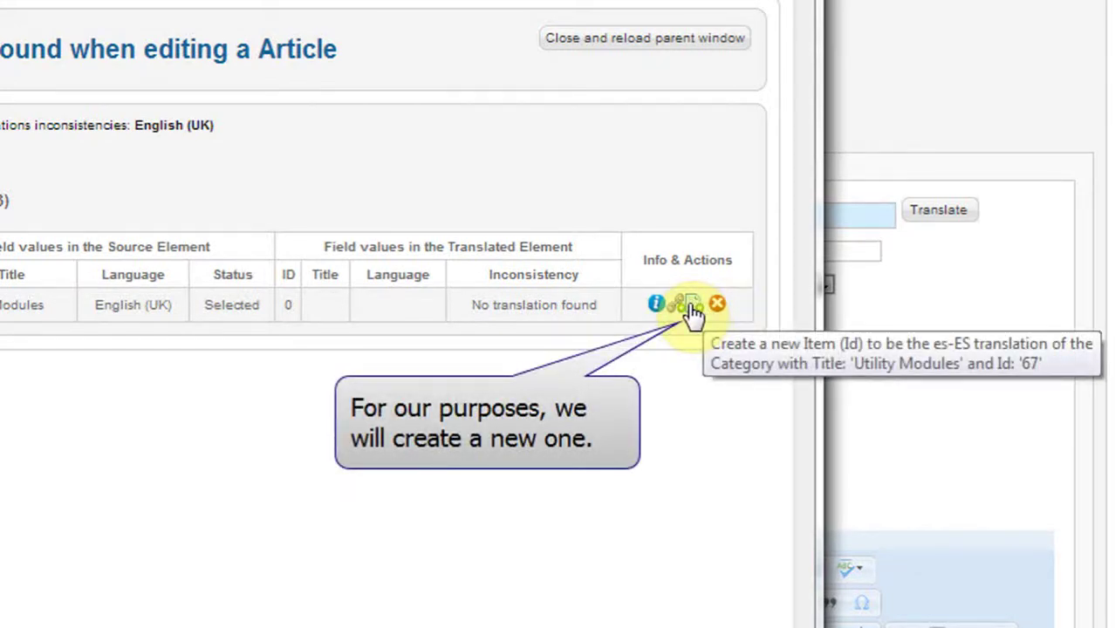
click(691, 305)
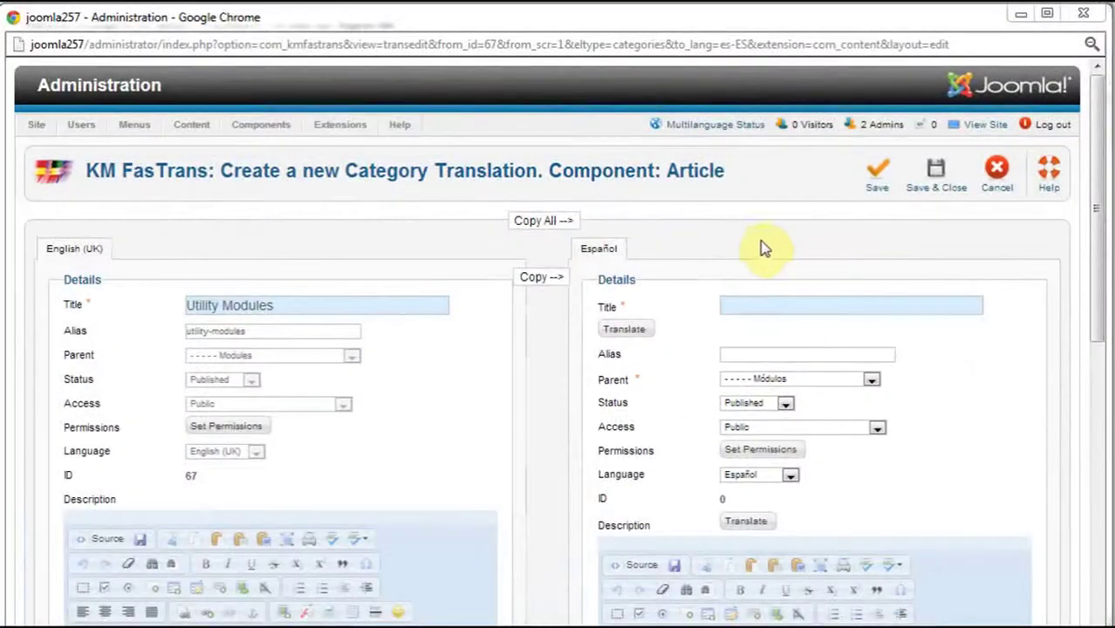
click(542, 222)
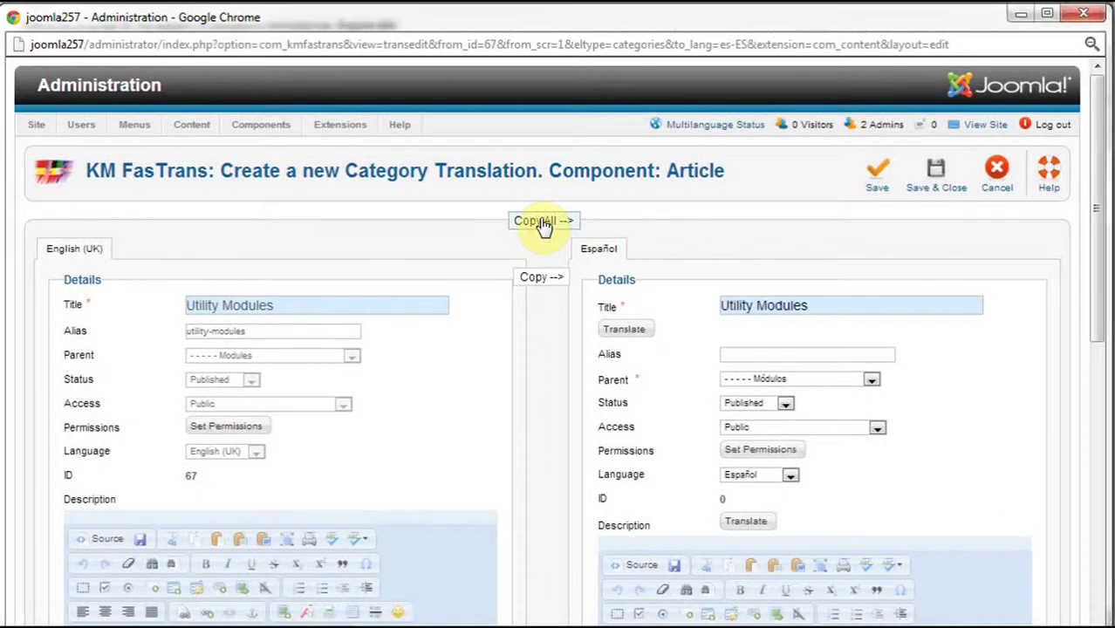
click(620, 329)
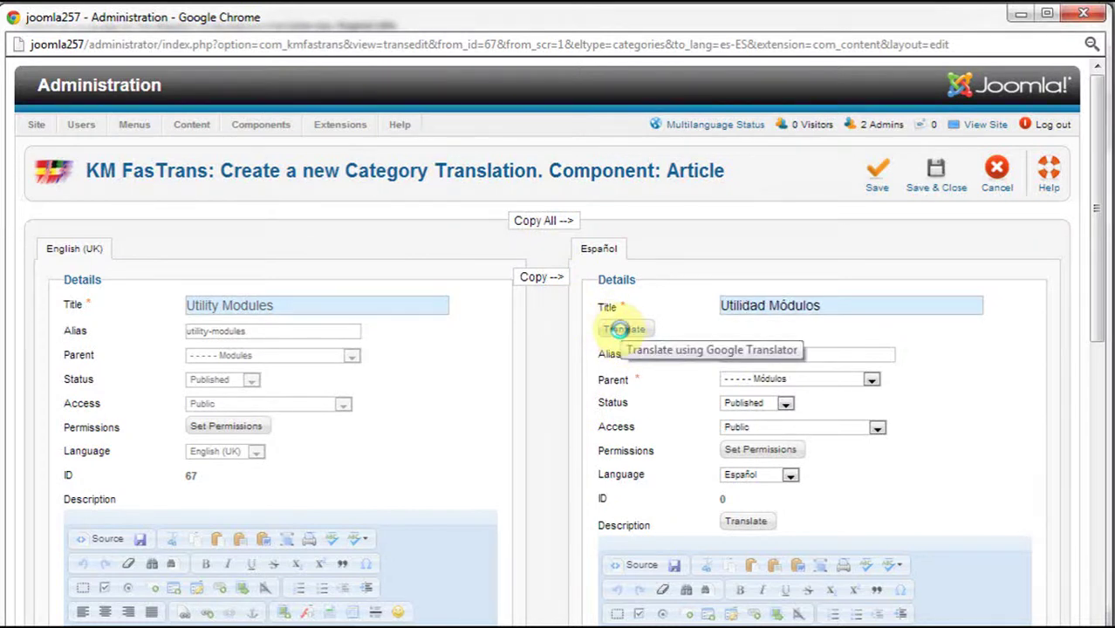
click(949, 186)
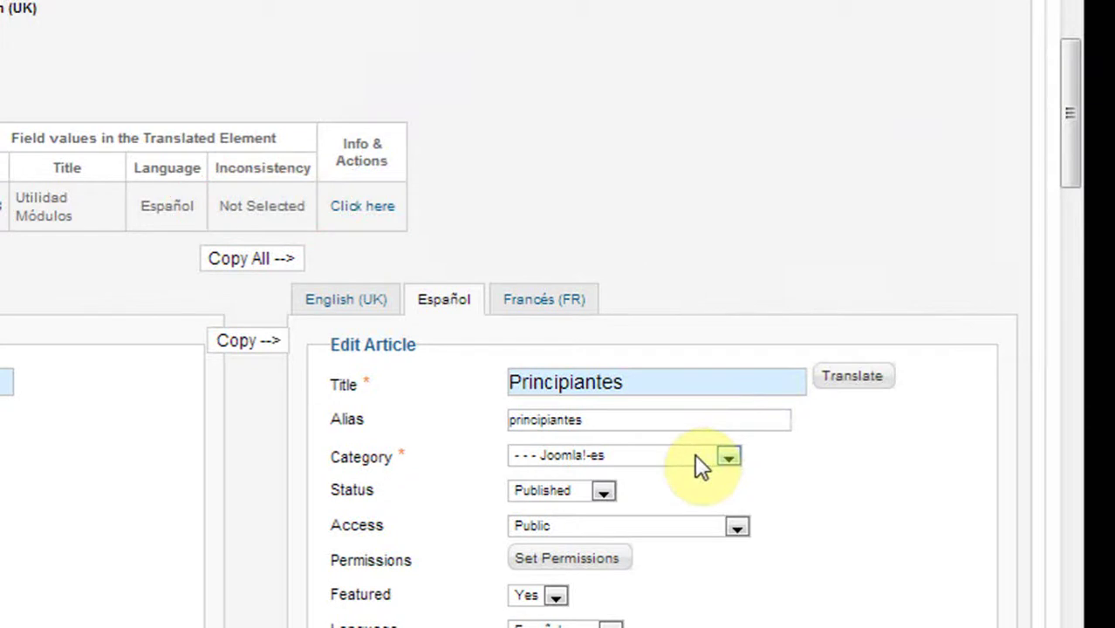
Step: Set the category of the Spanish article Principiantes to Utilidad Módulos and save the article
click(729, 457)
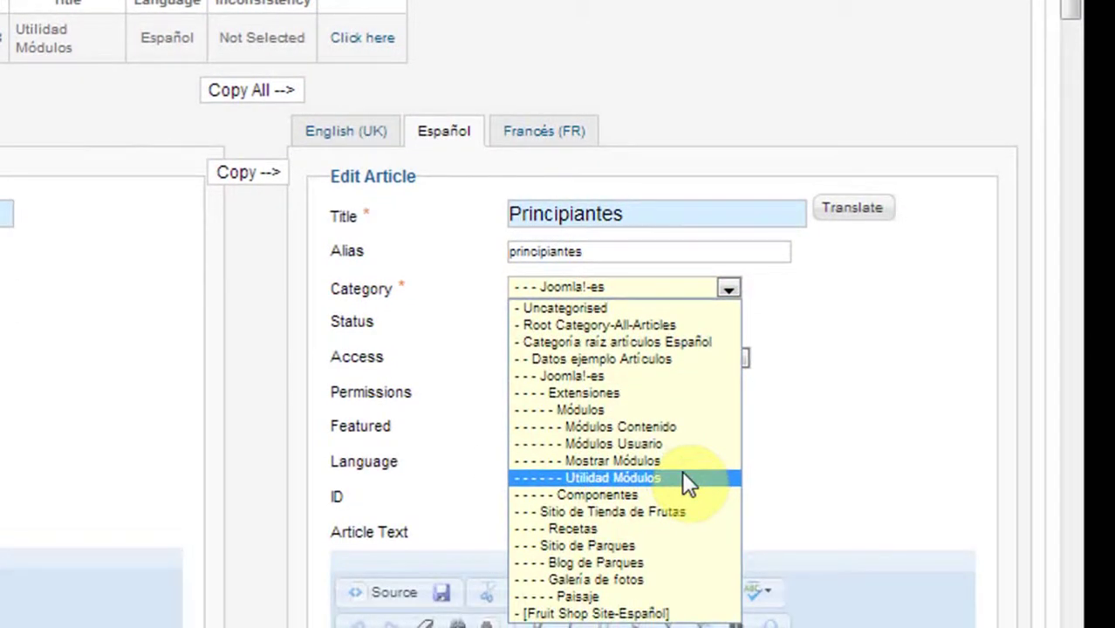
click(684, 494)
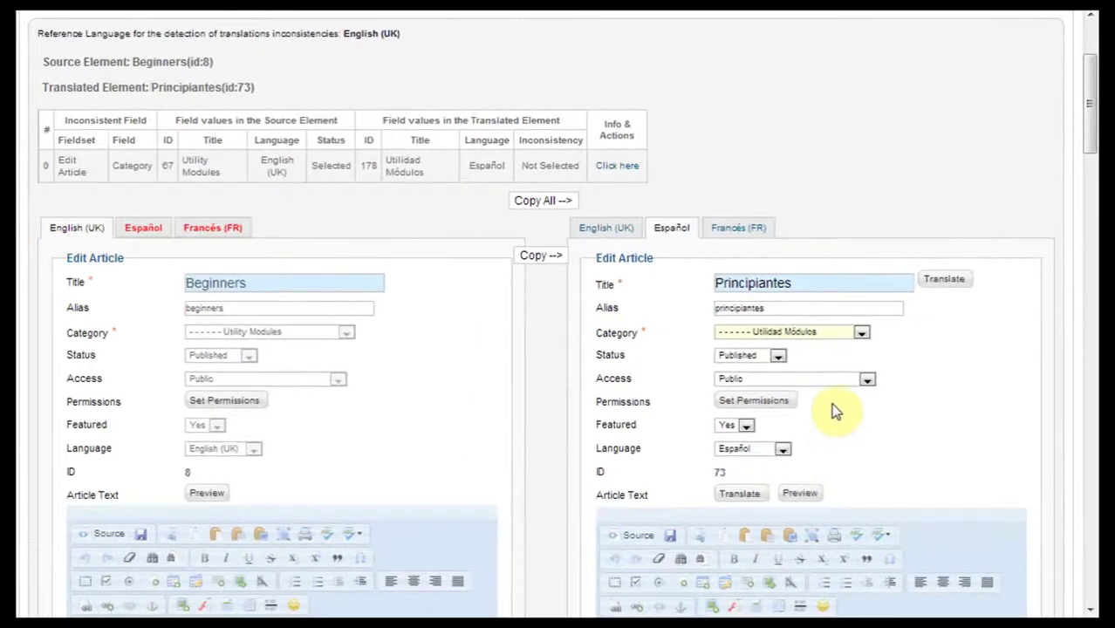
scroll(860, 223, up, 3)
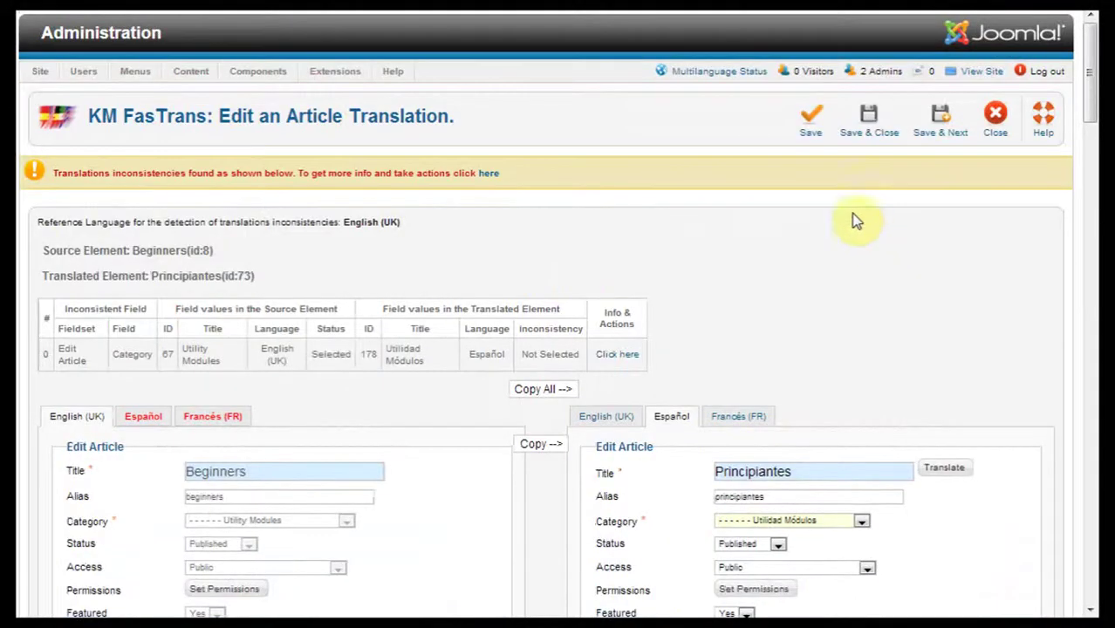
click(811, 132)
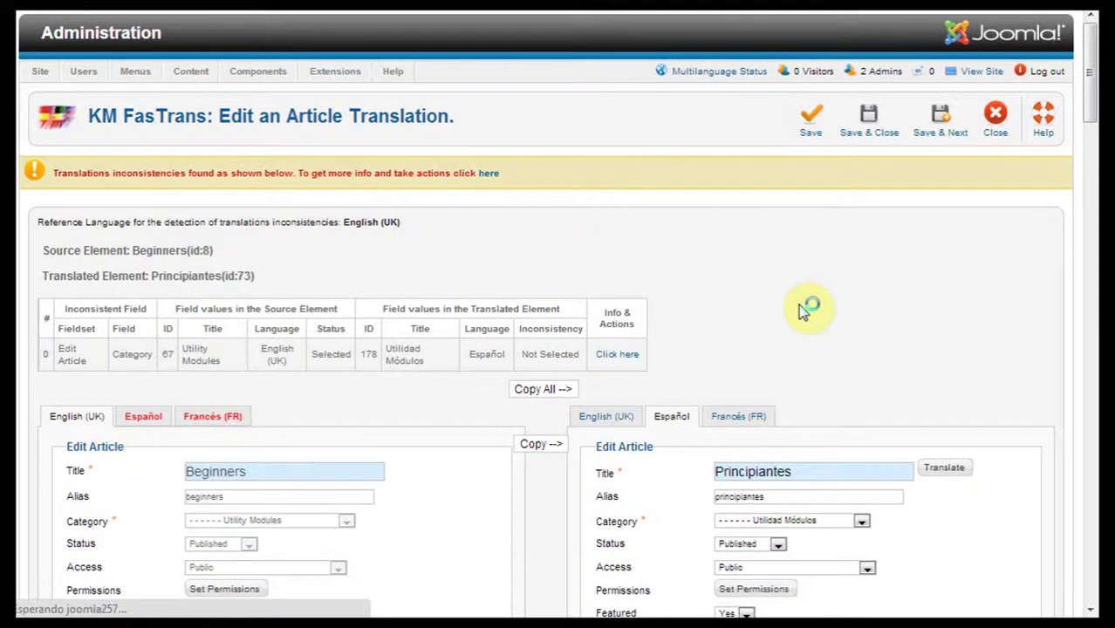
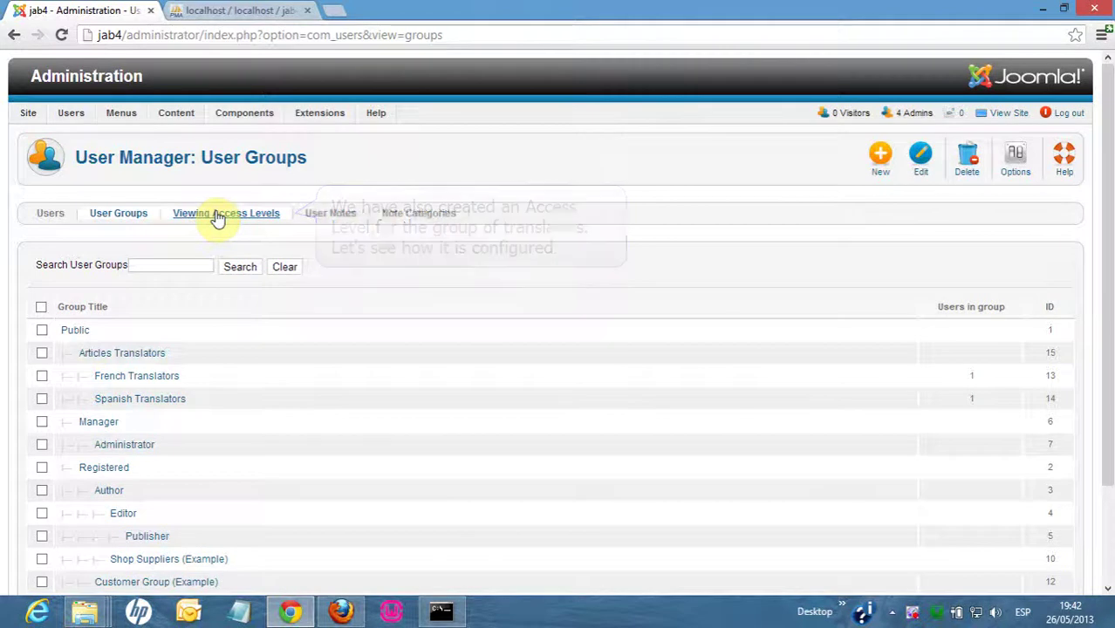
Step: Check which user groups have viewing access in the Translators access level, closing it without changes
click(217, 217)
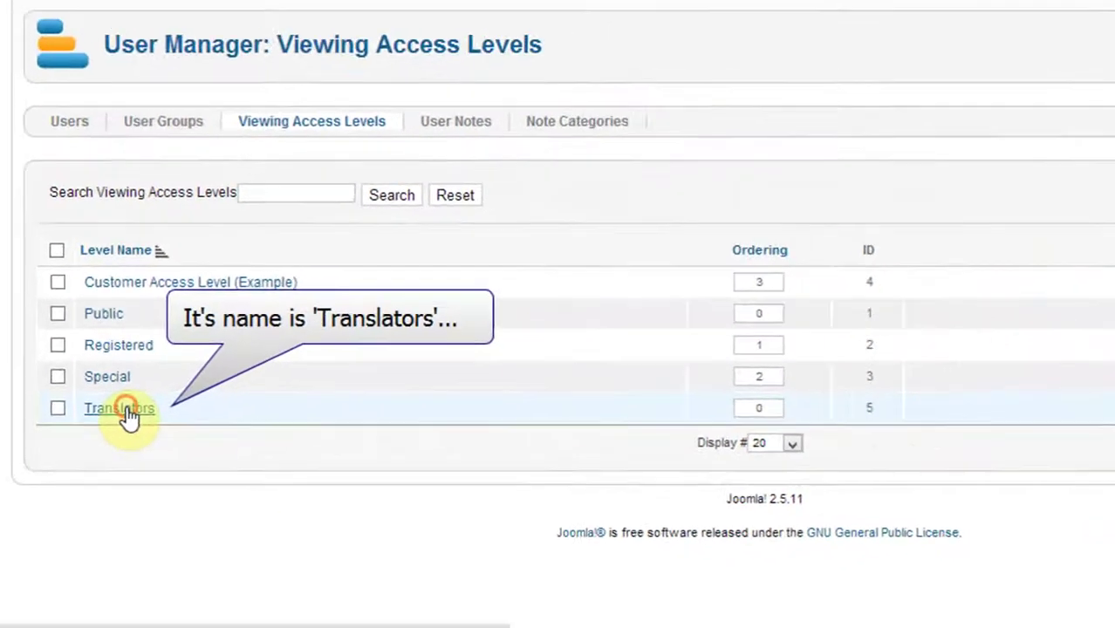
click(148, 398)
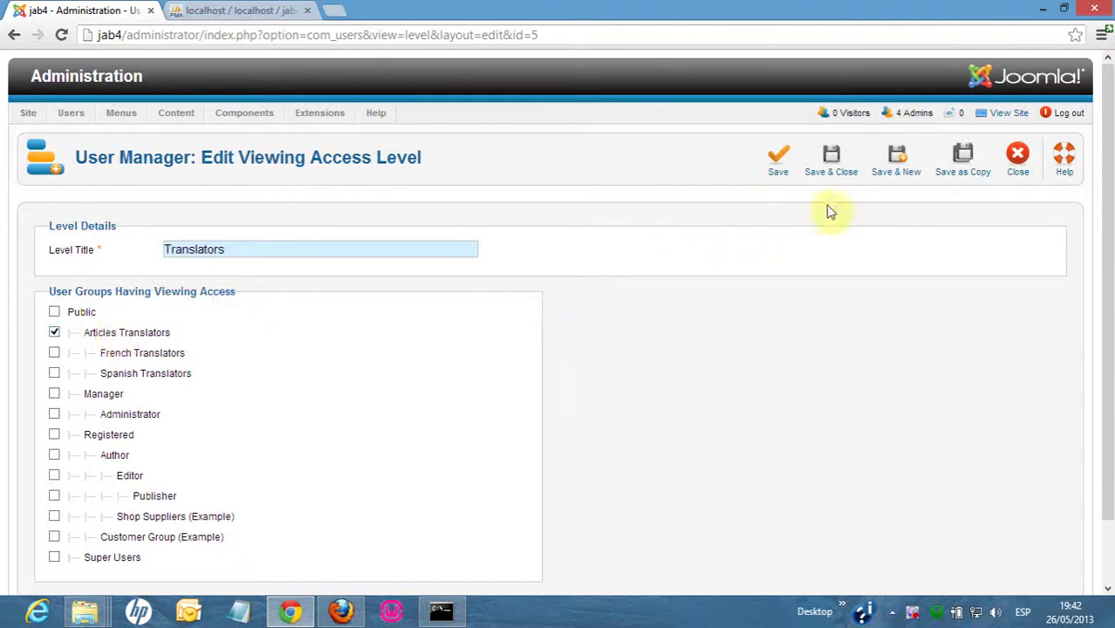
click(1017, 162)
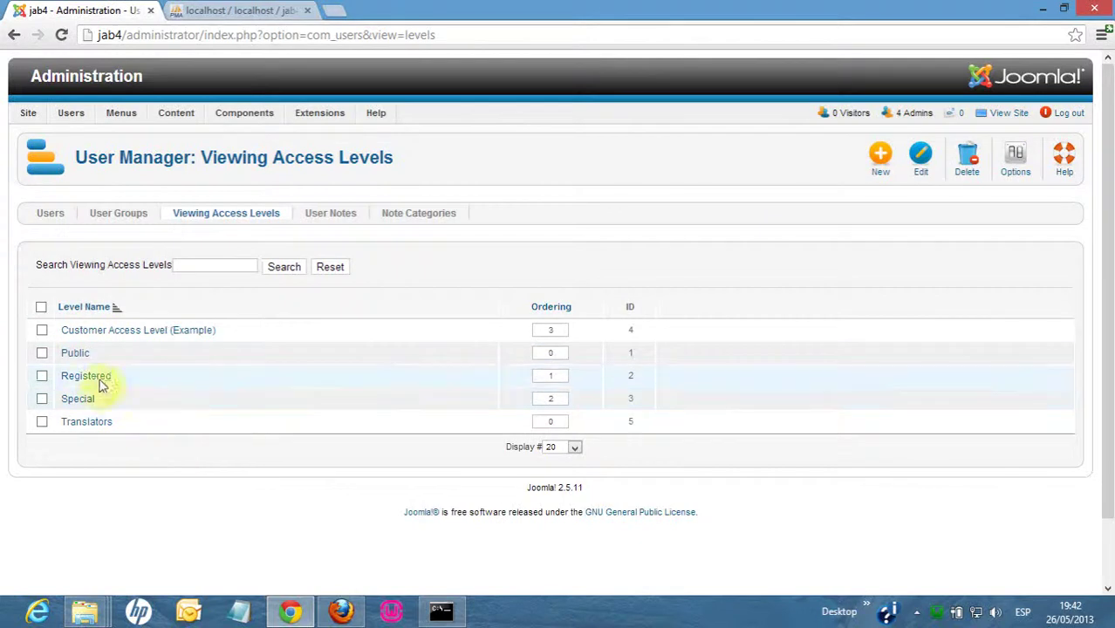
Step: Check the user groups assigned to the Registered and Special viewing access levels, and return to the list of users
click(96, 382)
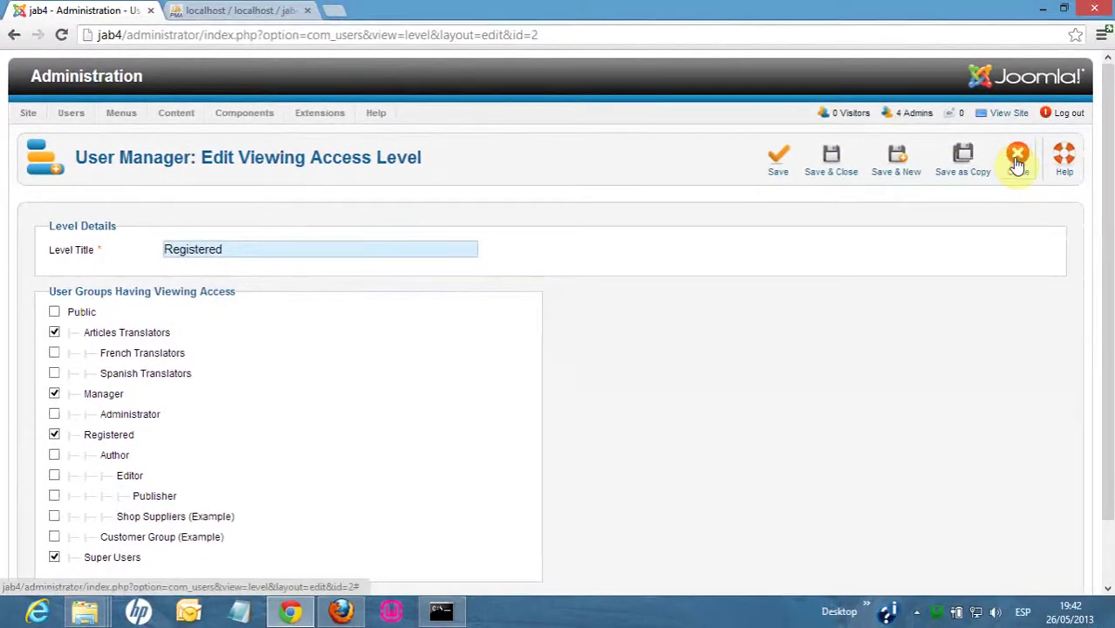
click(1017, 164)
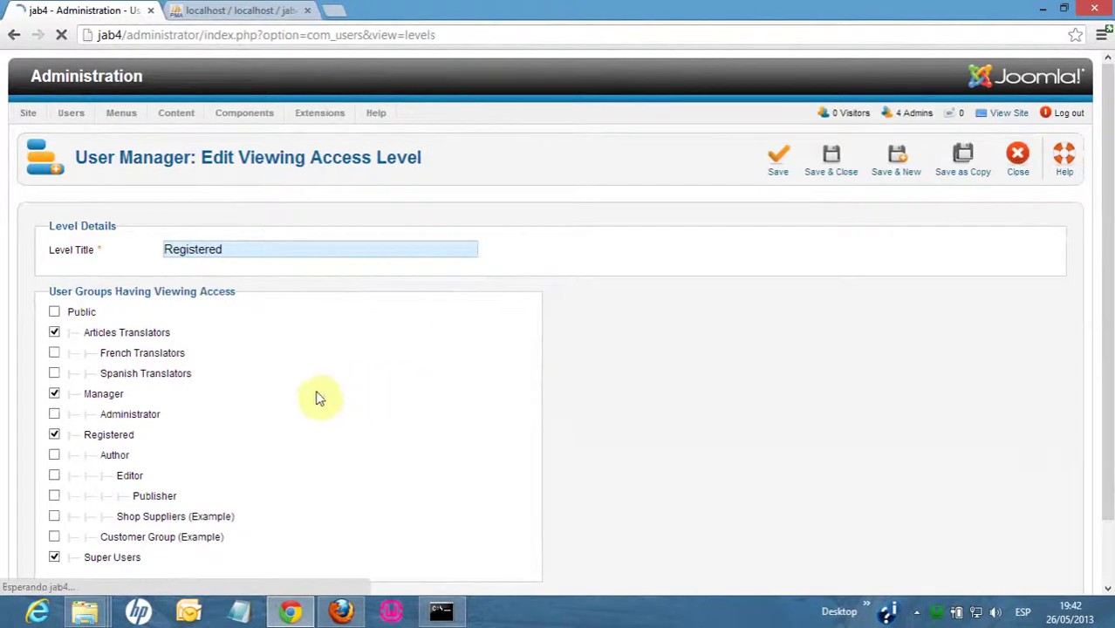
click(78, 400)
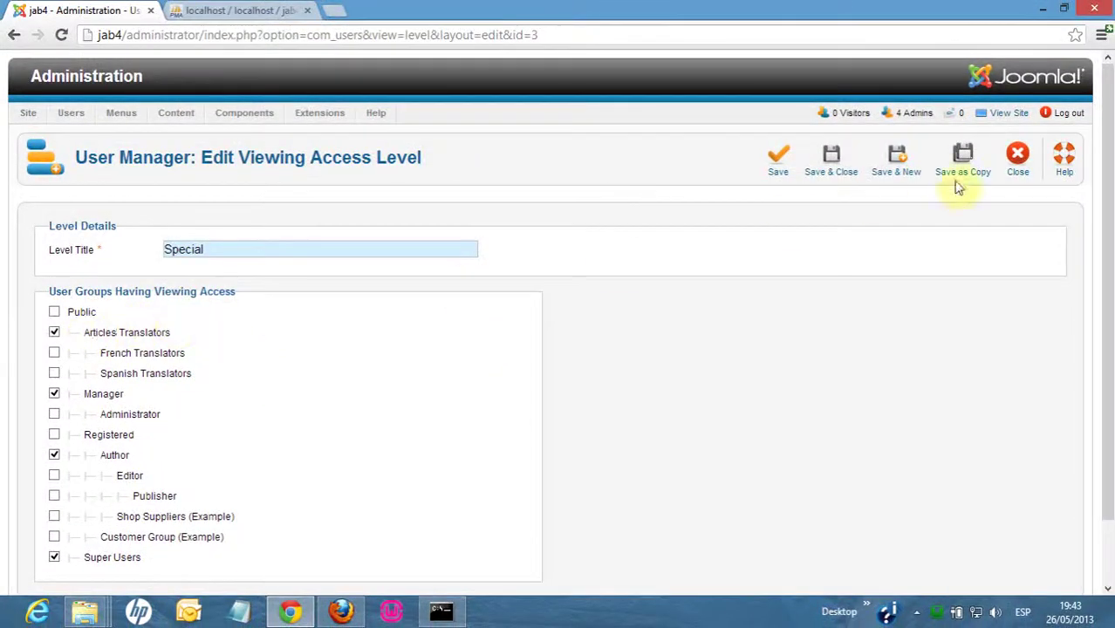
click(1021, 163)
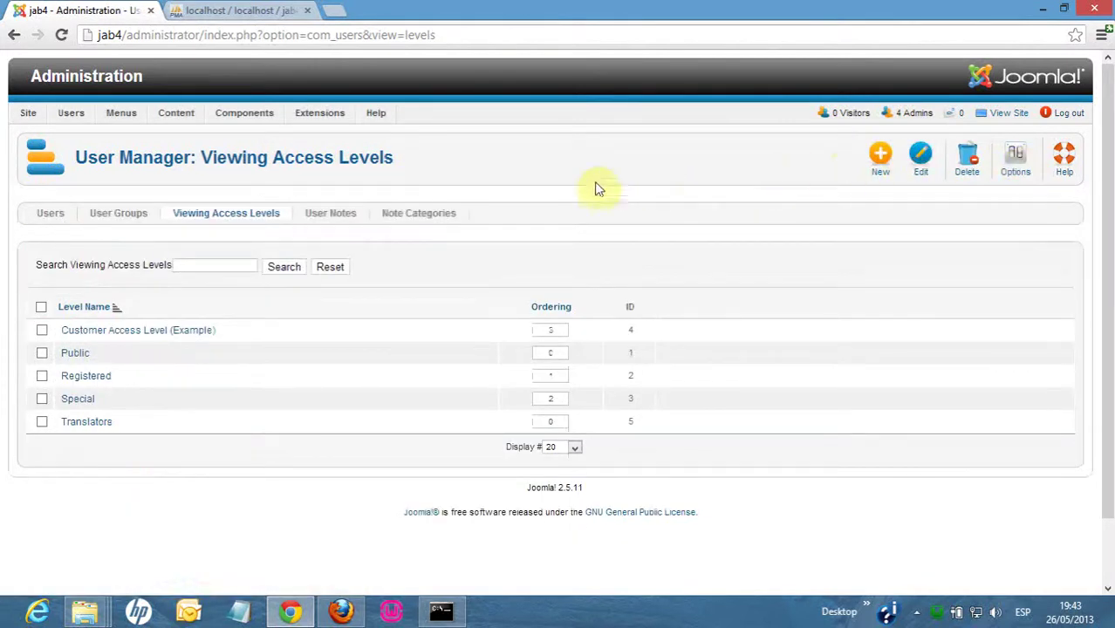
click(50, 214)
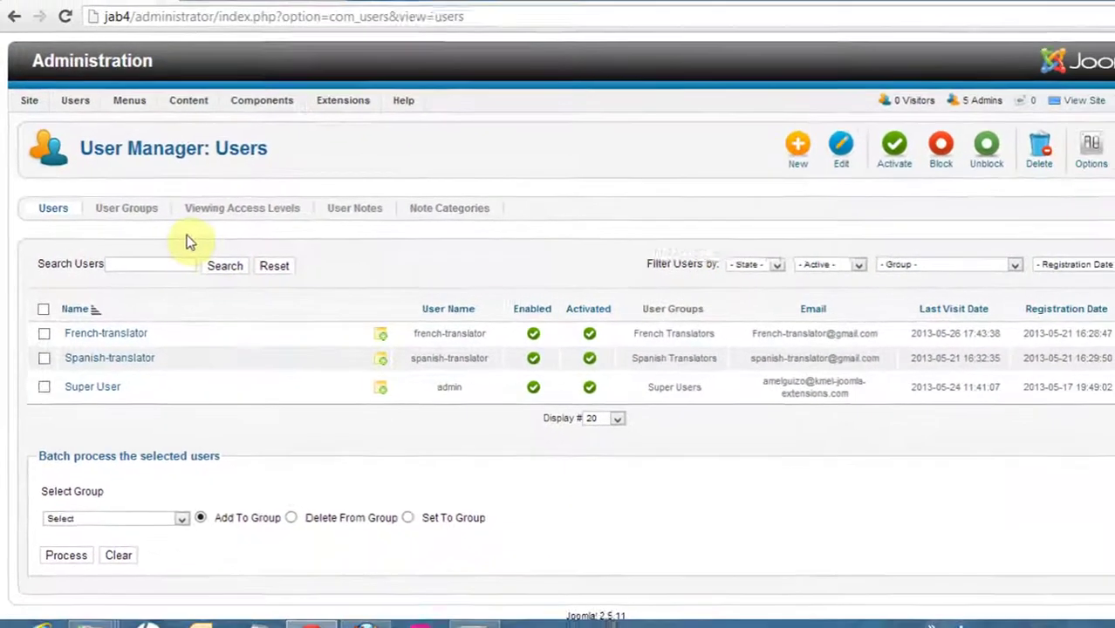
Step: In the Global Configuration permissions, set Site Login and Admin Login to Allowed for the Articles Translators group and save
mouse_move(29, 99)
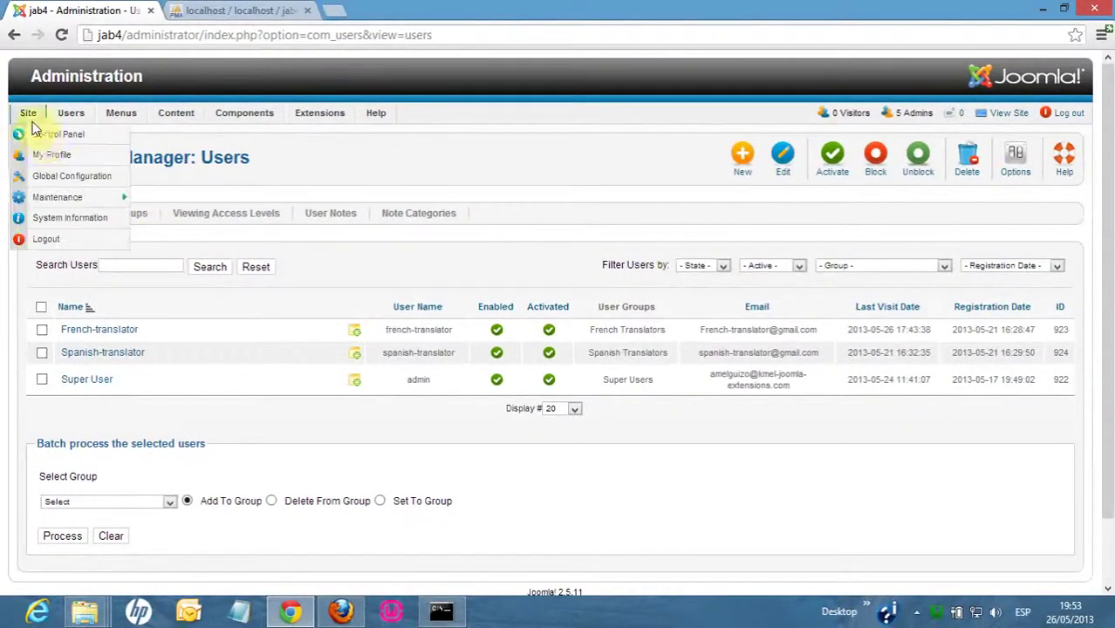
click(56, 176)
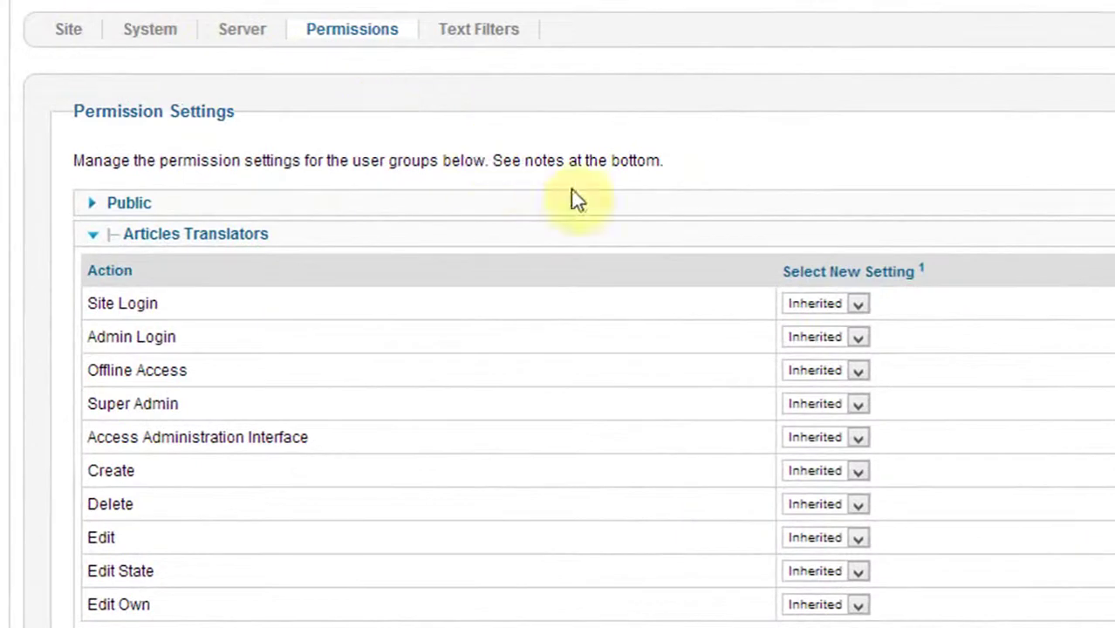
click(820, 307)
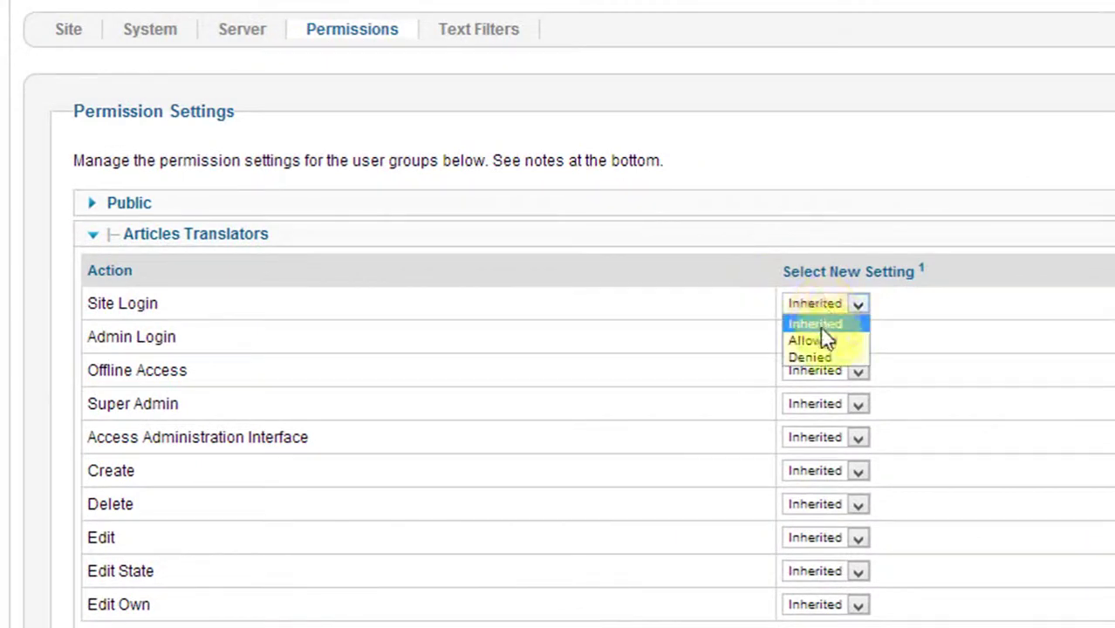
click(819, 341)
click(819, 340)
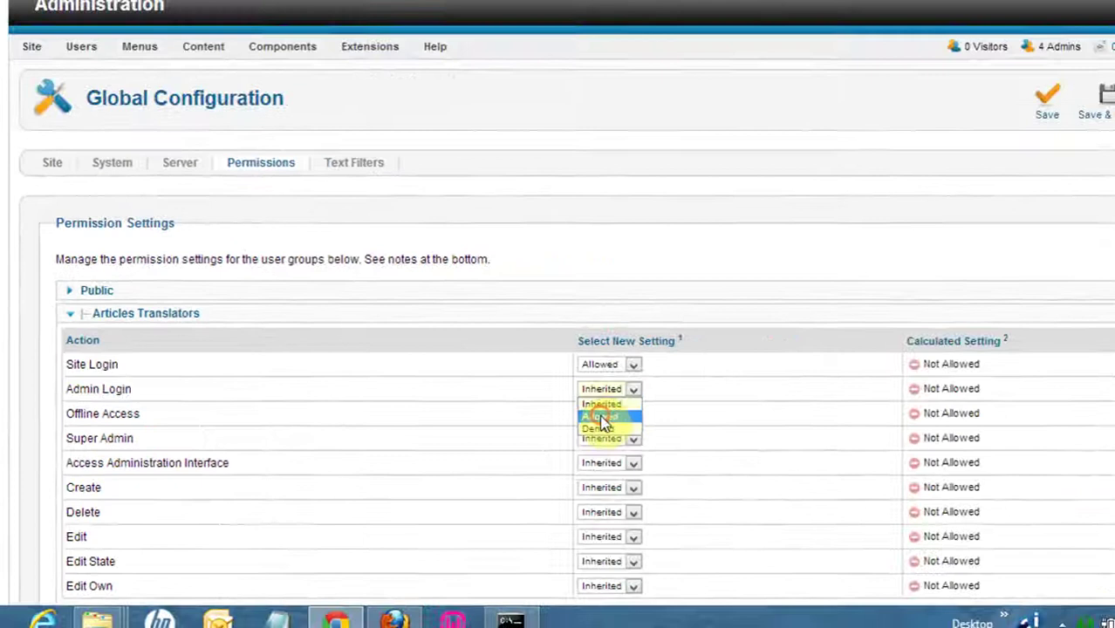
click(816, 373)
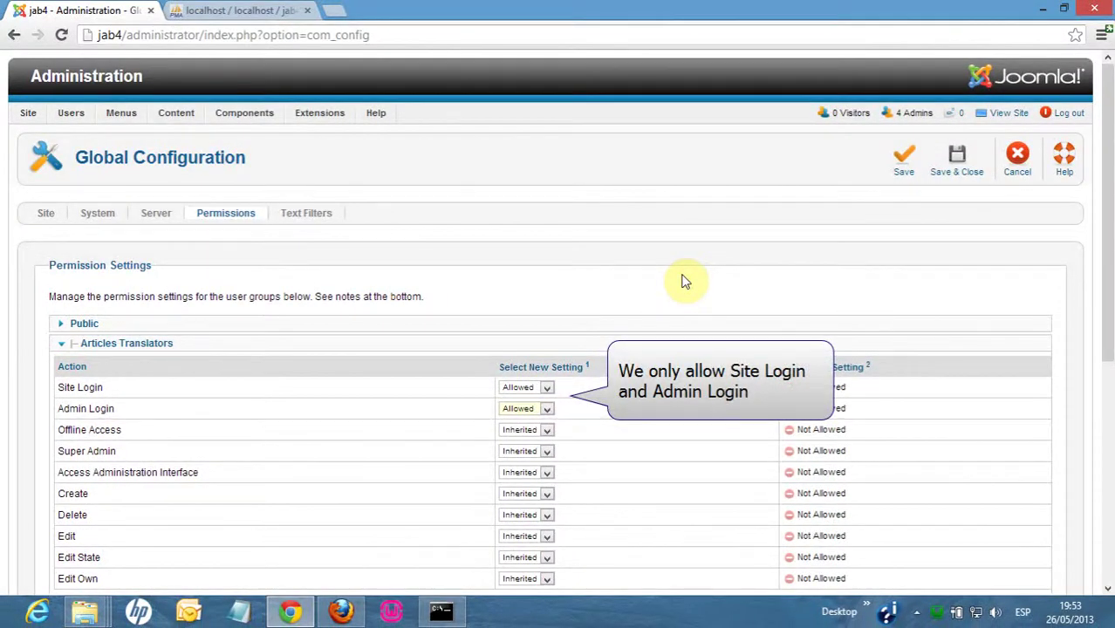
click(898, 168)
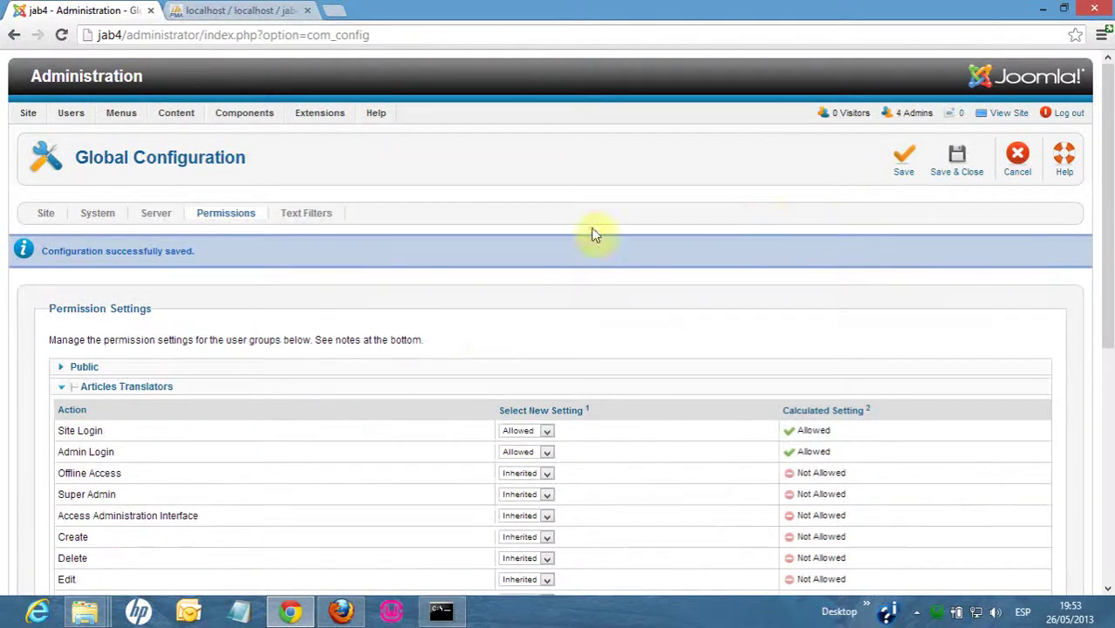
Step: Switch to Firefox and log in to the Joomla administration as french-translator with the account password, checking the available menus
click(352, 614)
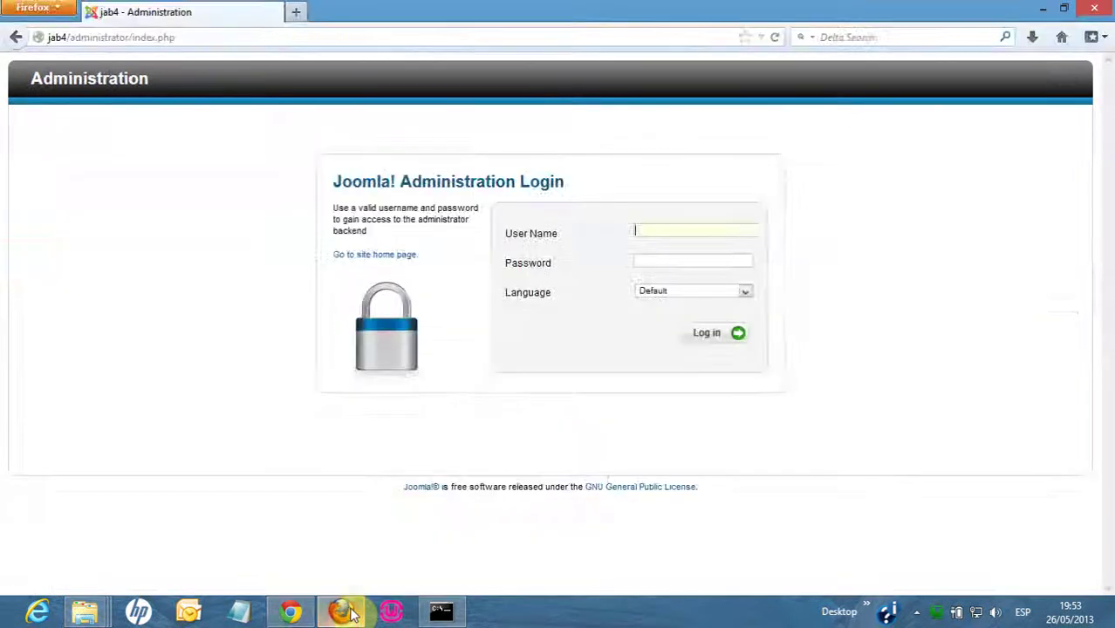
click(658, 226)
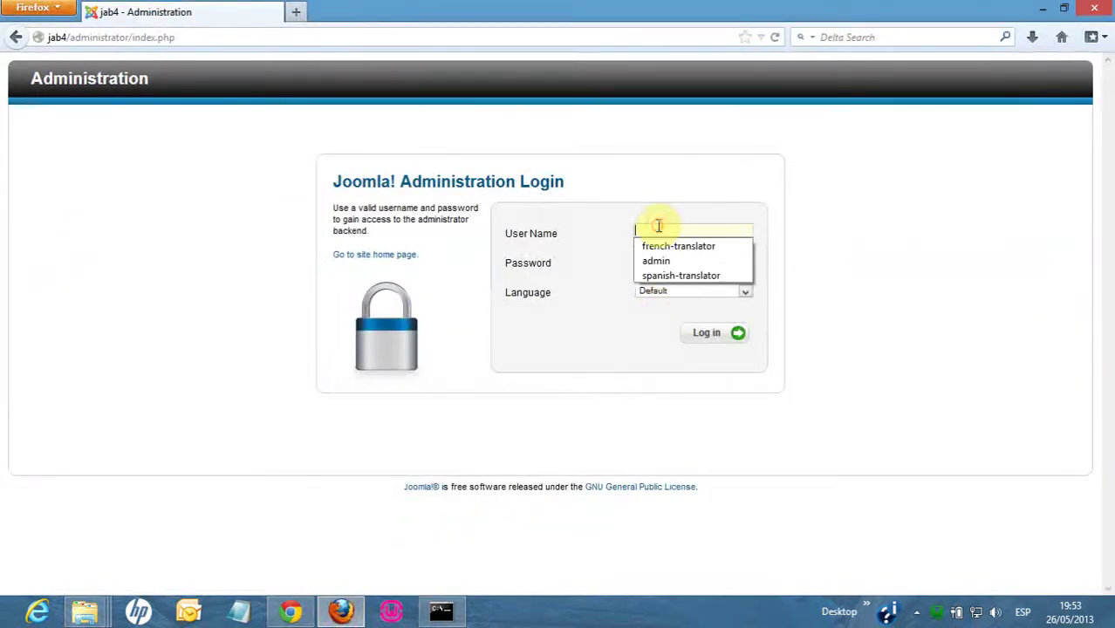
click(668, 248)
drag(704, 226, 626, 234)
click(695, 260)
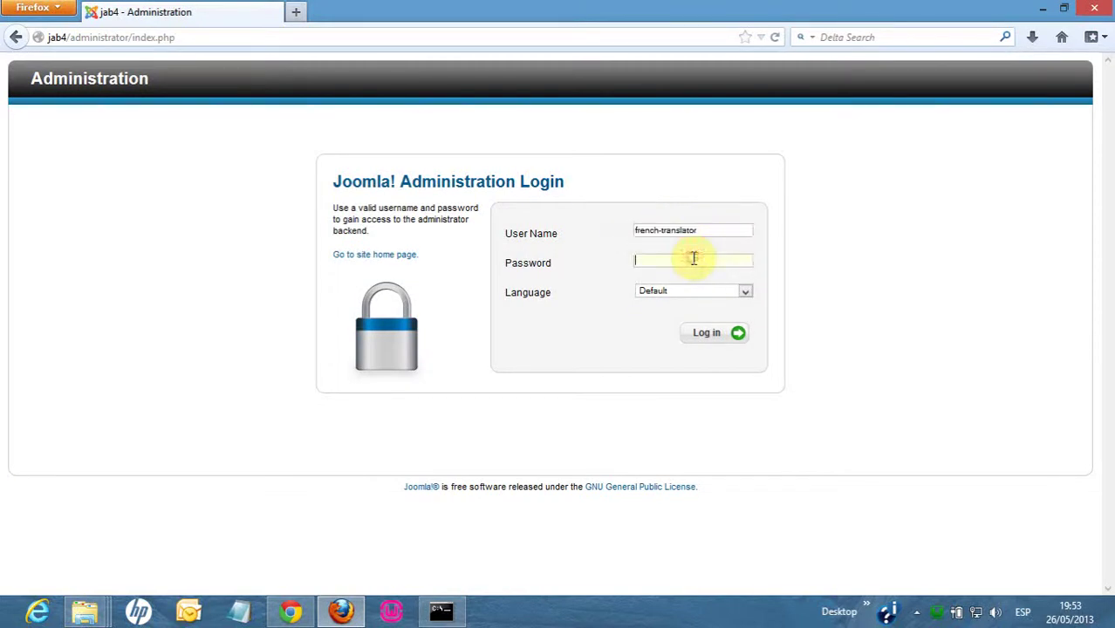
text(••••••••••••••••)
click(715, 337)
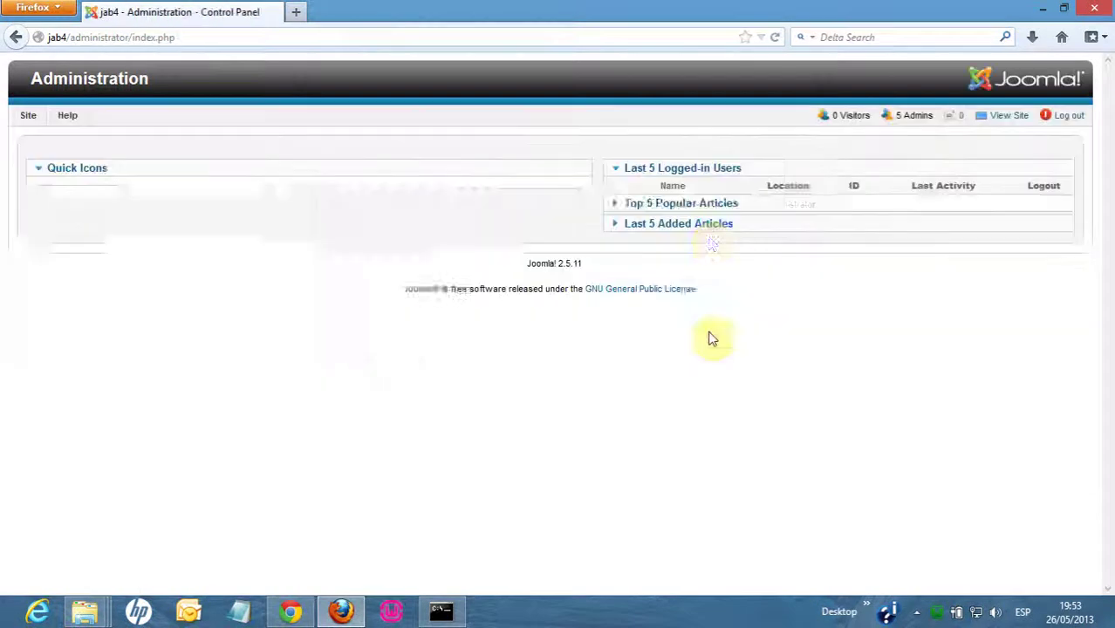
mouse_move(28, 114)
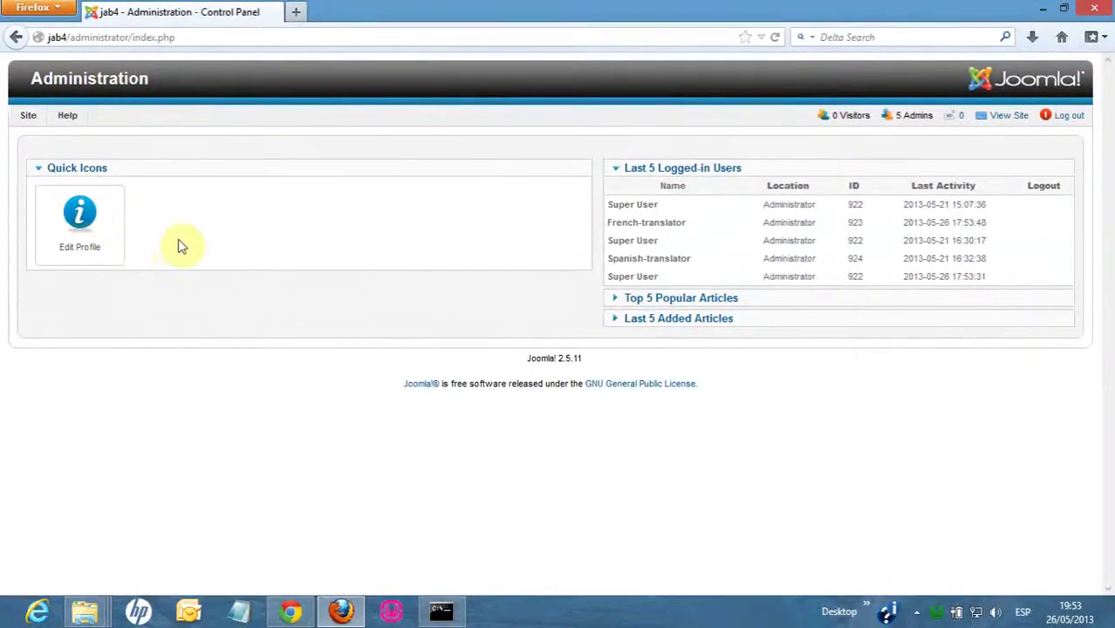
Step: Switch back to Chrome, close the Global Configuration and open the KM FasTrans Translations Management Dashboard
click(290, 613)
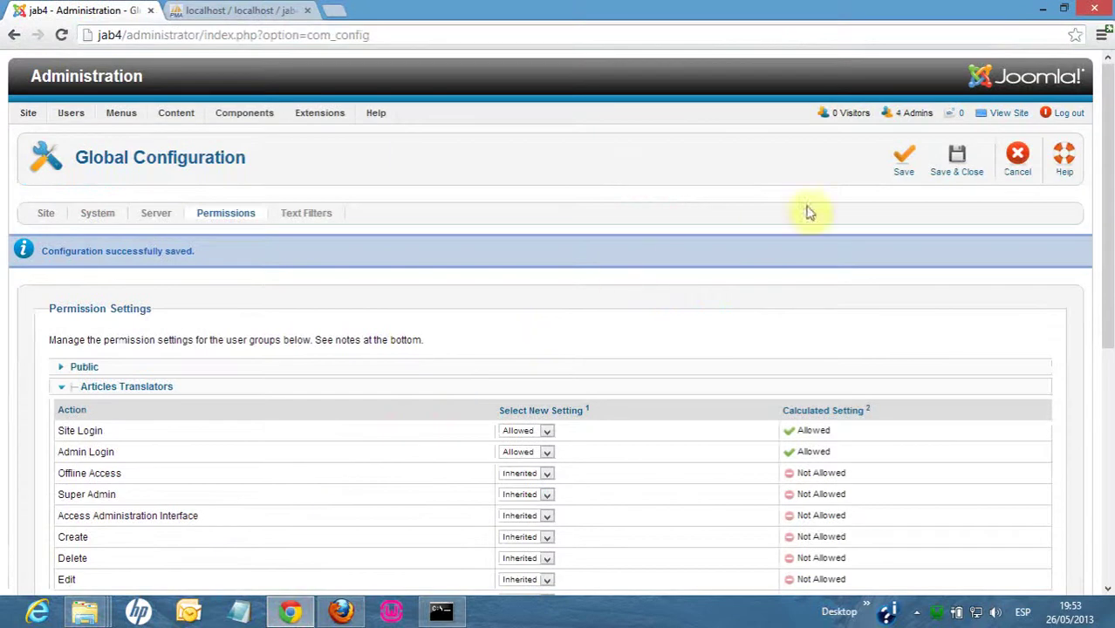
click(1018, 174)
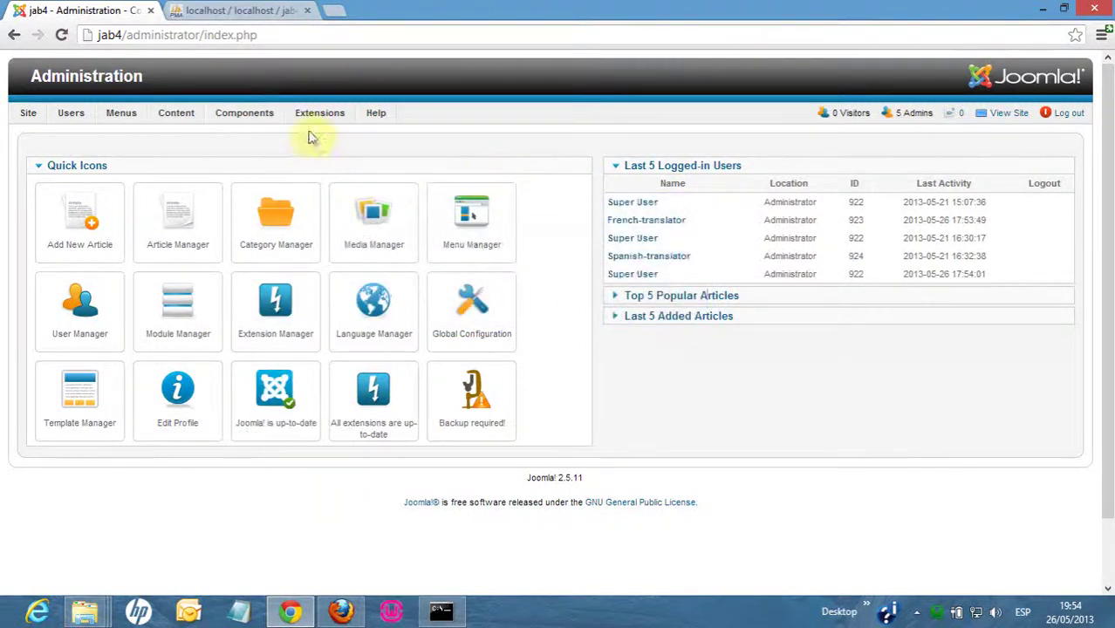
mouse_move(250, 116)
mouse_move(252, 215)
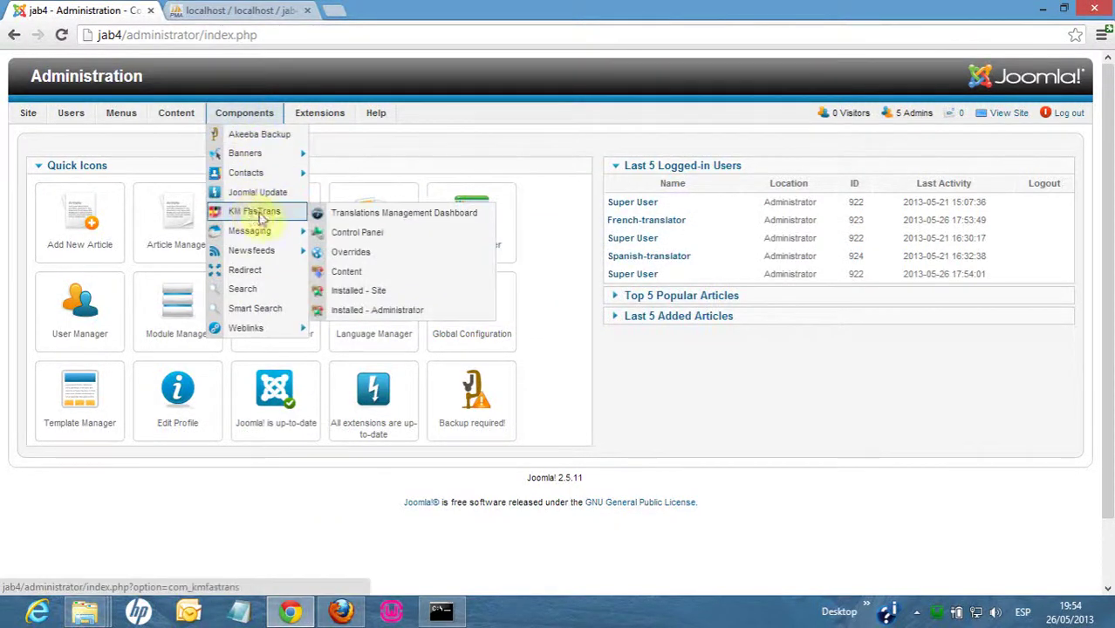
click(352, 216)
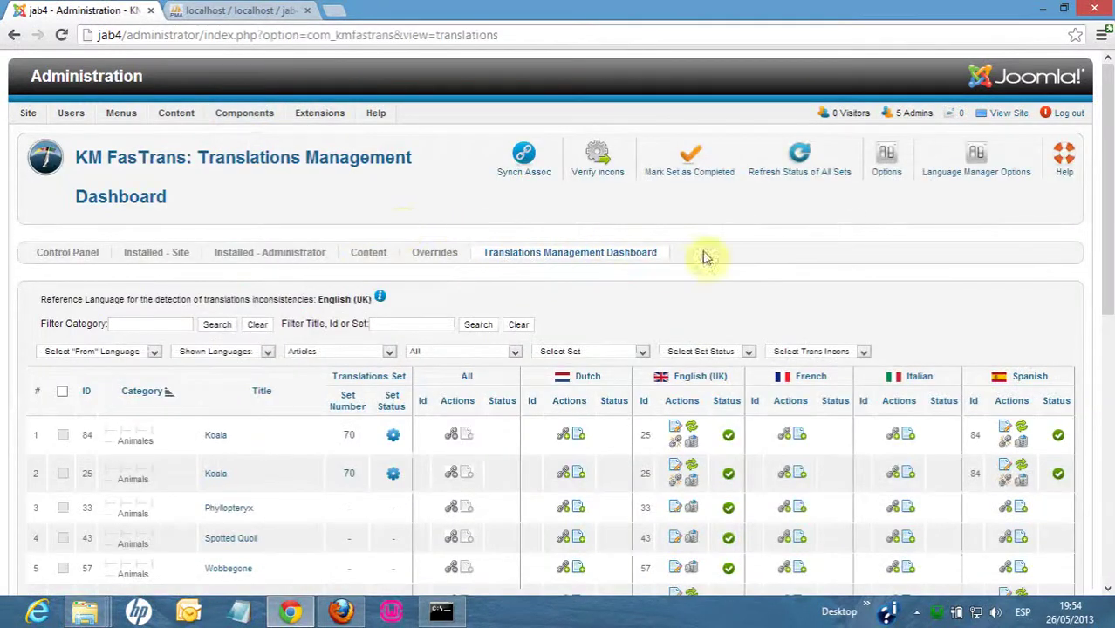
Step: In the KM FasTrans permissions, allow Articles Translators Access Administration Interface, Create, Delete, Edit and Edit State, and save
click(886, 172)
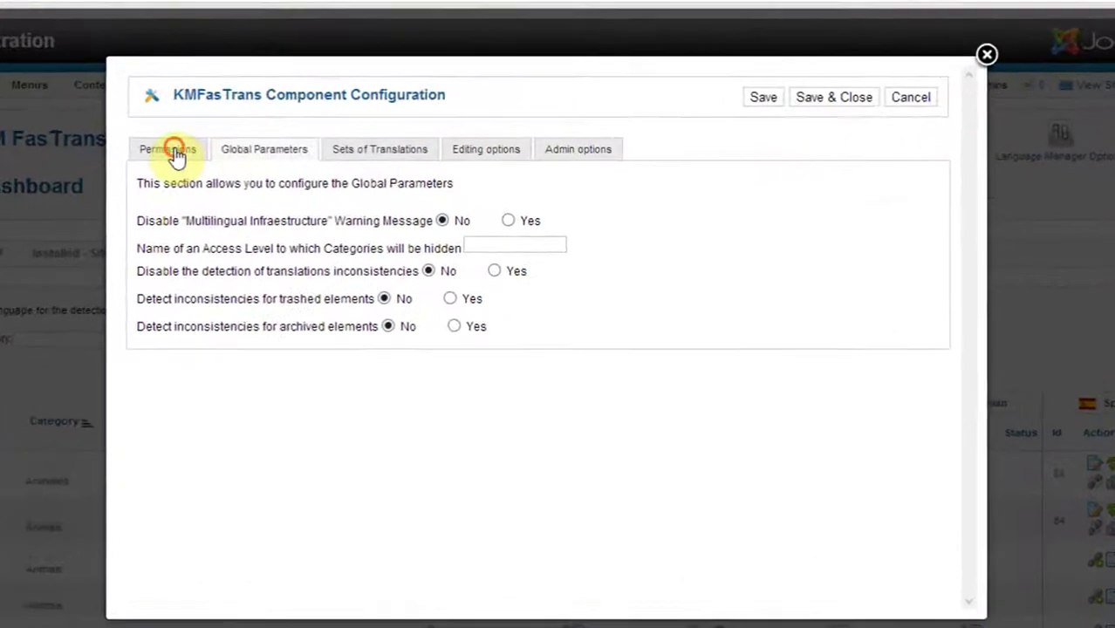
click(235, 166)
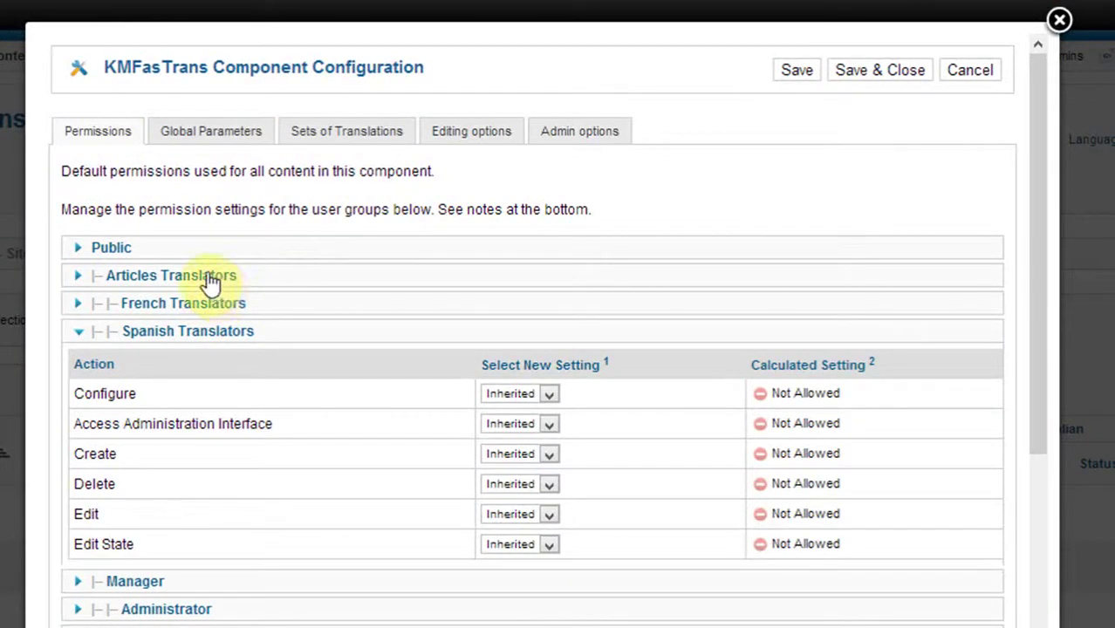
click(207, 276)
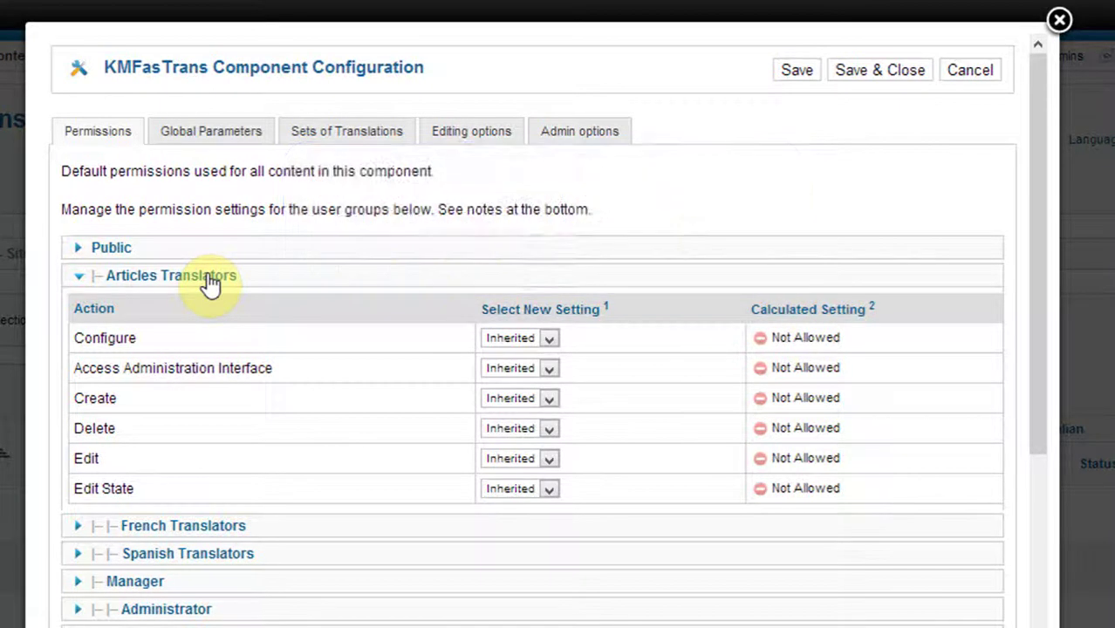
click(515, 368)
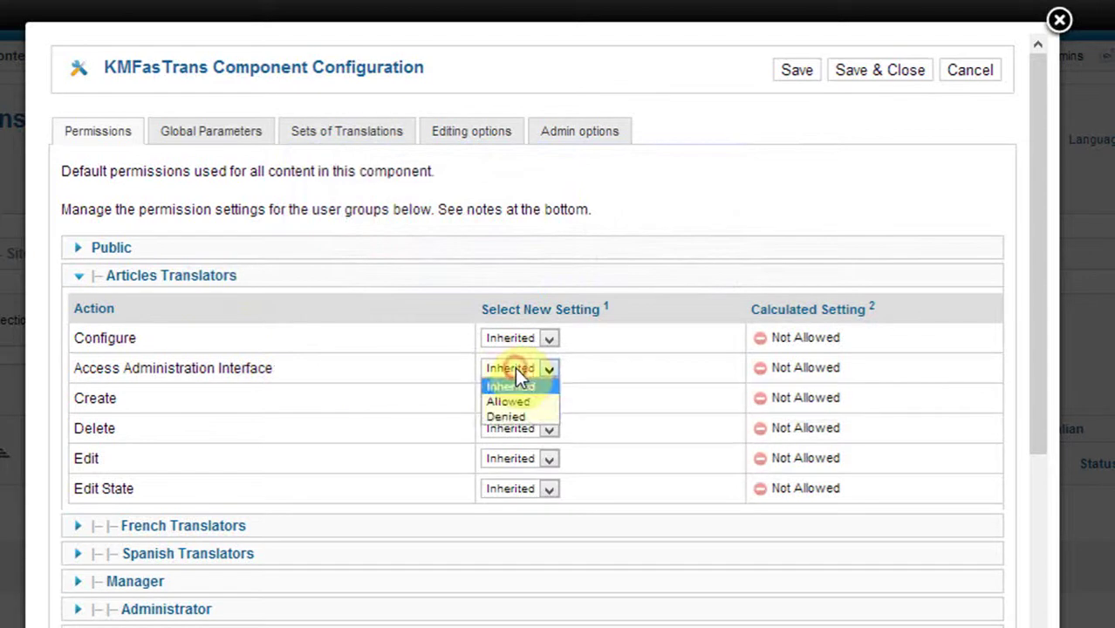
click(521, 400)
click(520, 398)
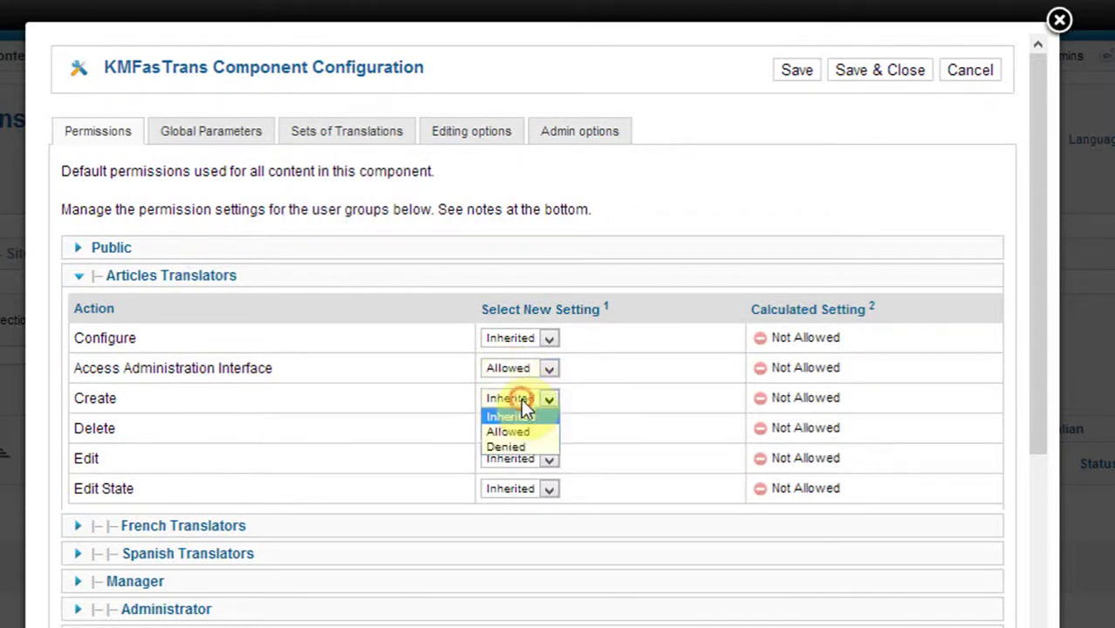
click(516, 432)
click(516, 429)
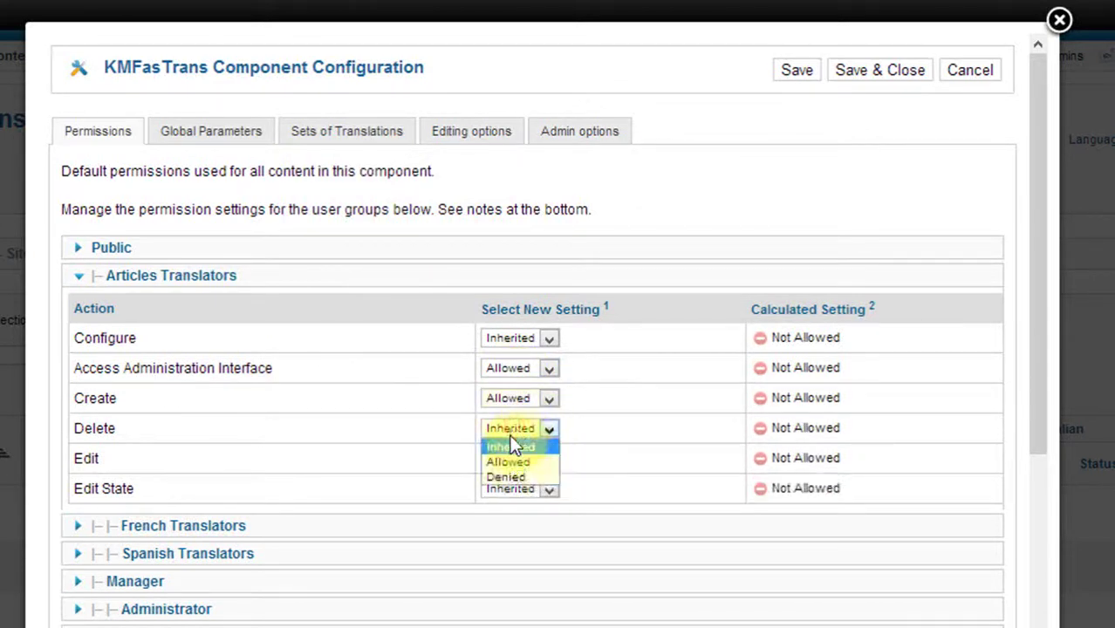
click(511, 460)
click(511, 457)
click(514, 493)
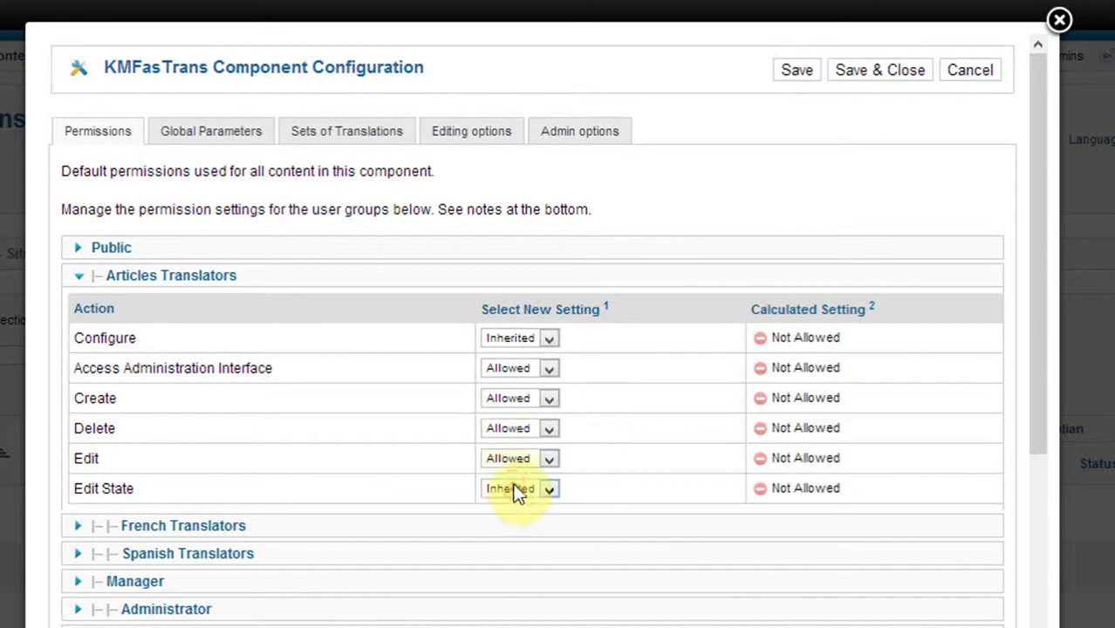
click(517, 490)
click(520, 528)
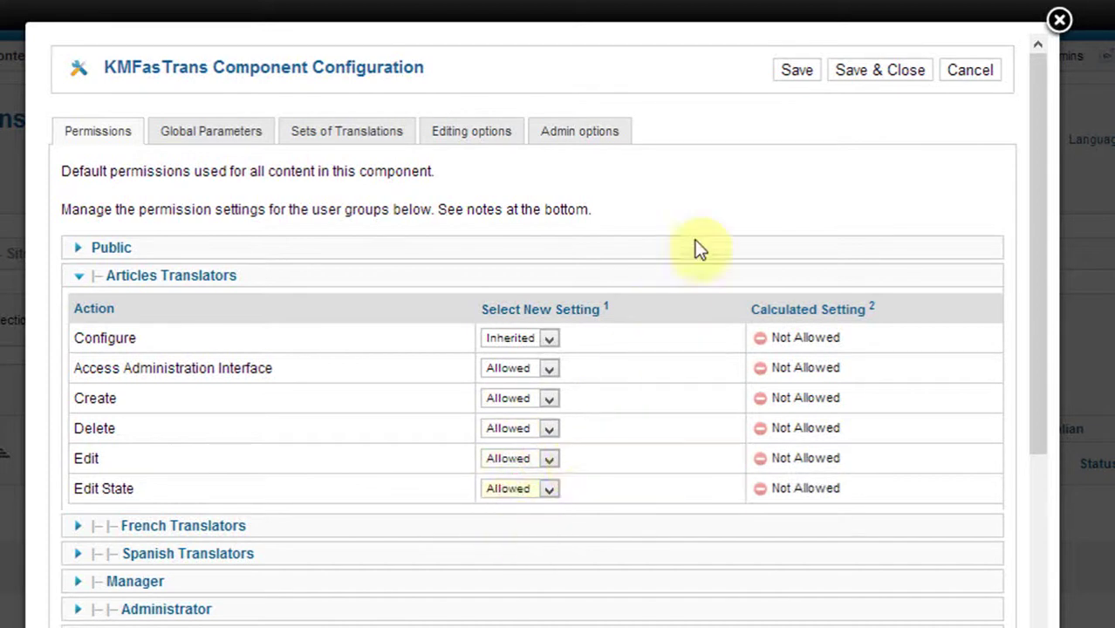
click(795, 75)
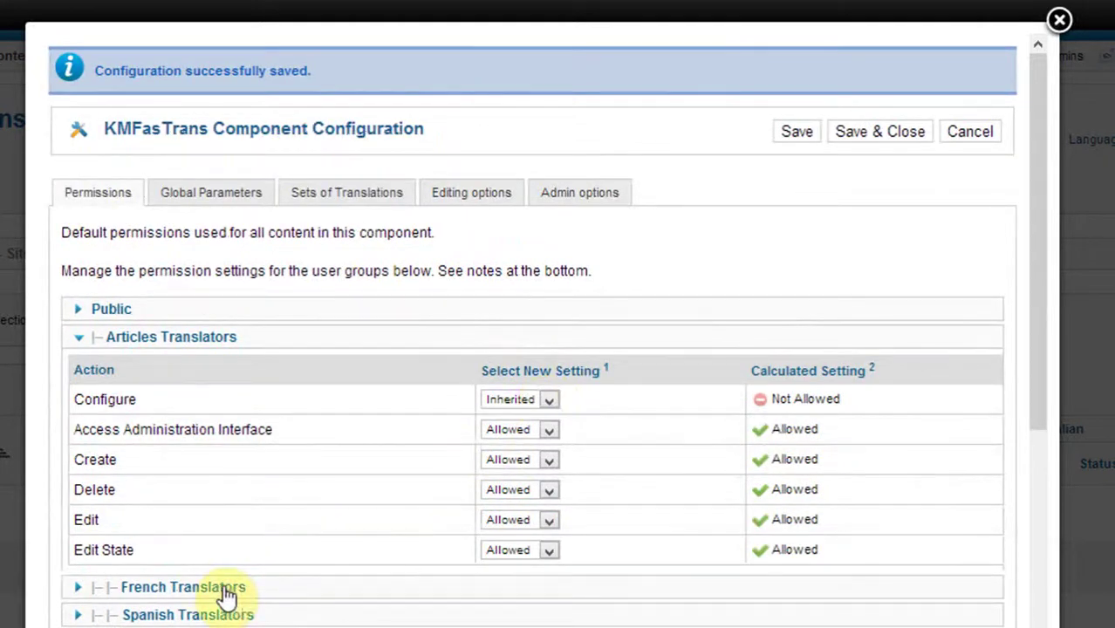
Step: Compare the component permissions of the French Translators and Spanish Translators groups with those of Articles Translators
click(183, 587)
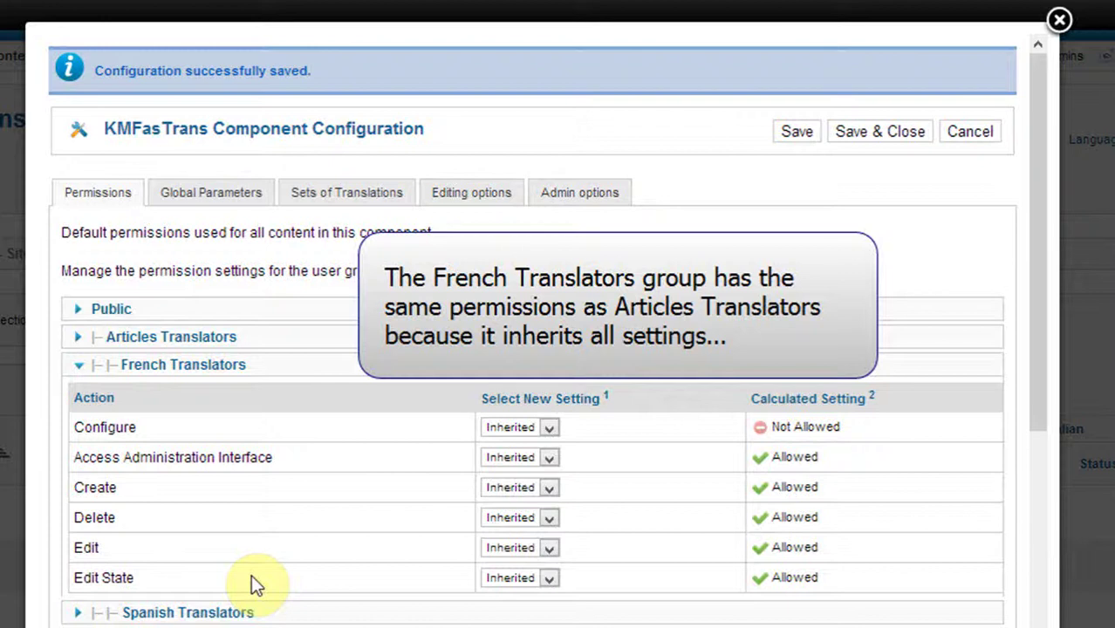
click(219, 612)
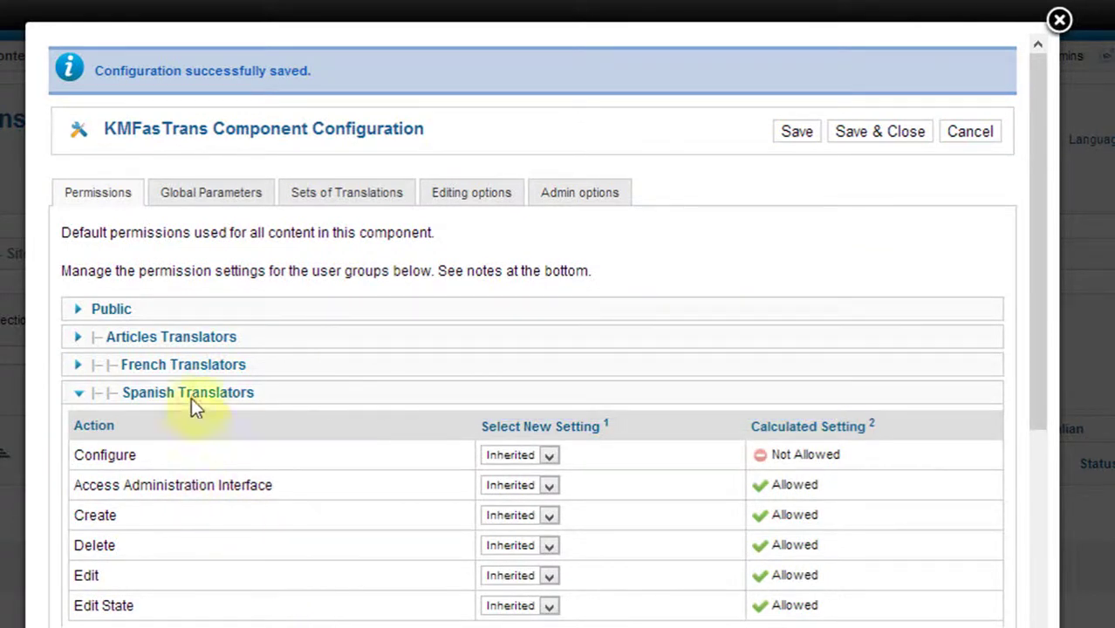
click(199, 341)
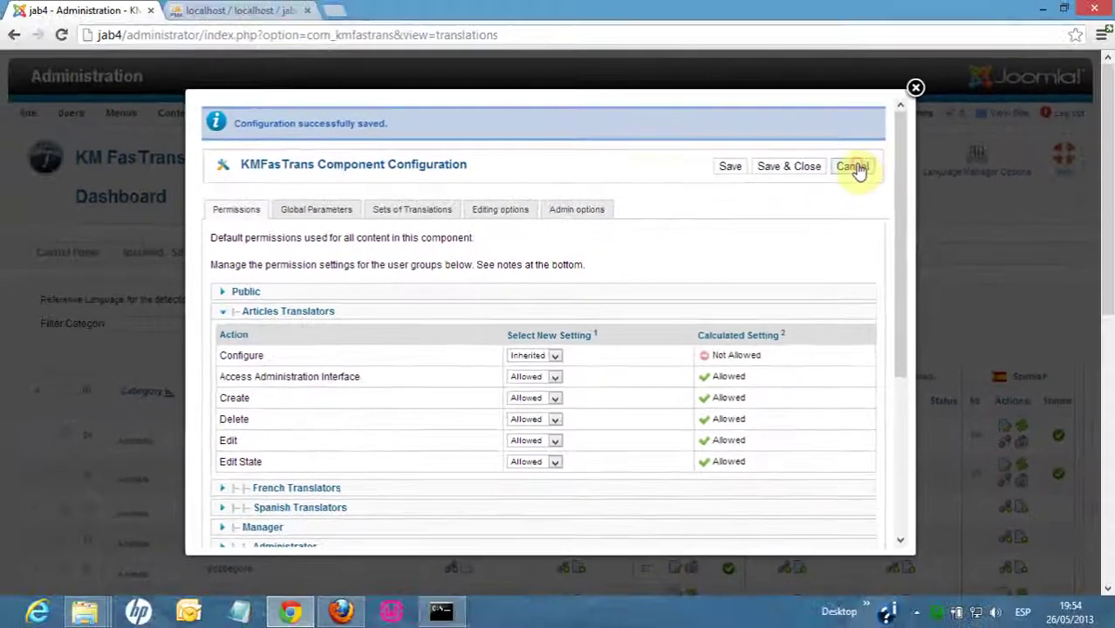
Step: Close the component configuration, switch to Firefox and open the KM FasTrans Translations Management Dashboard in the reloaded French translator session
click(928, 144)
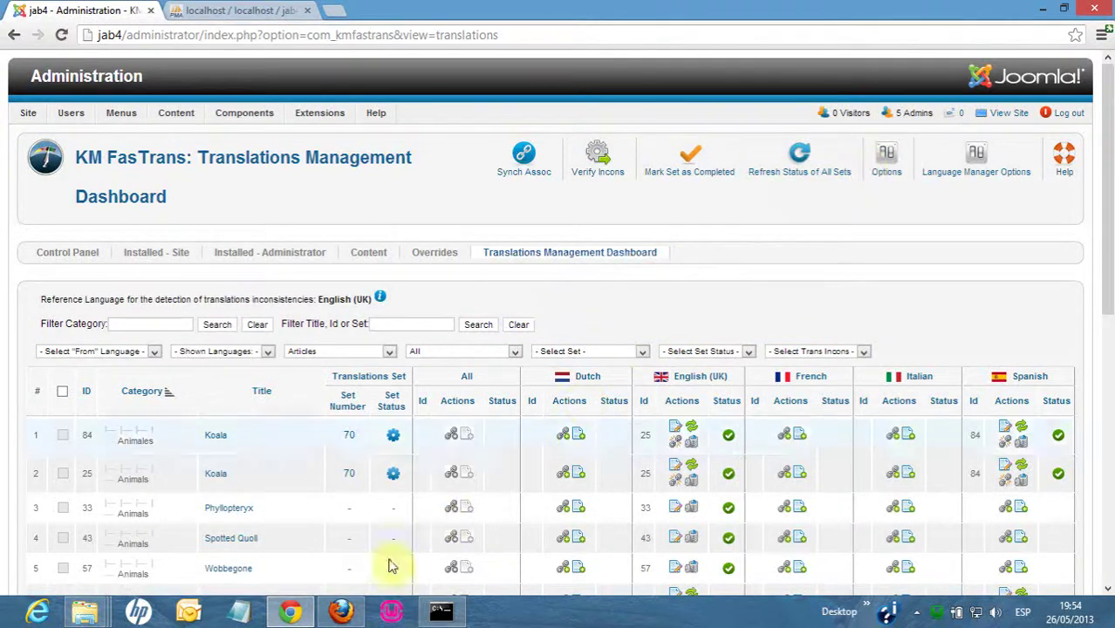
click(341, 611)
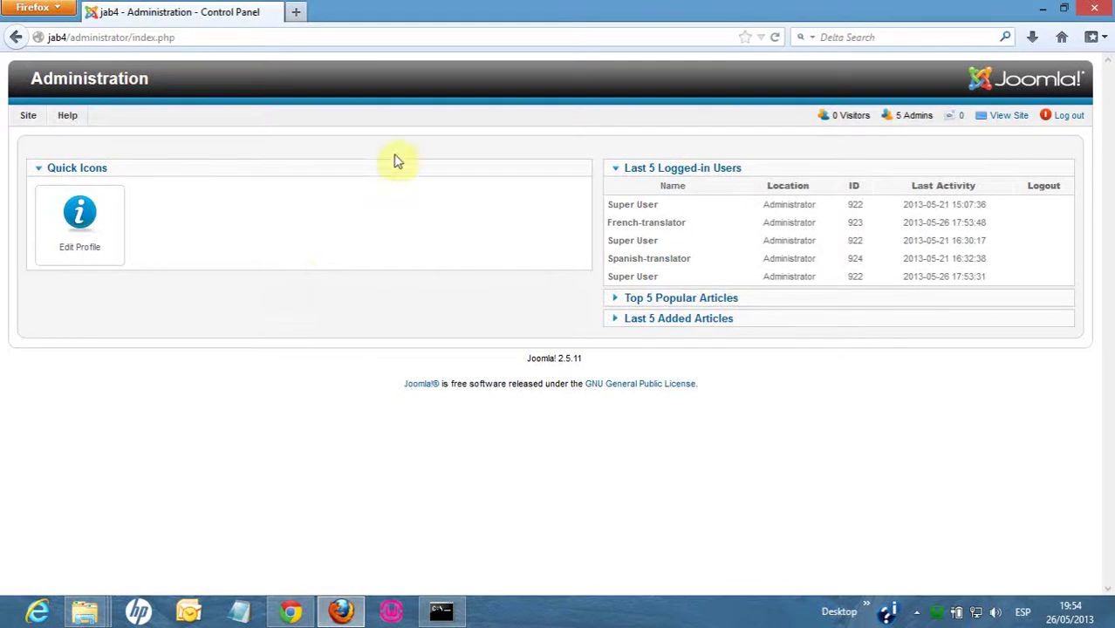
click(774, 38)
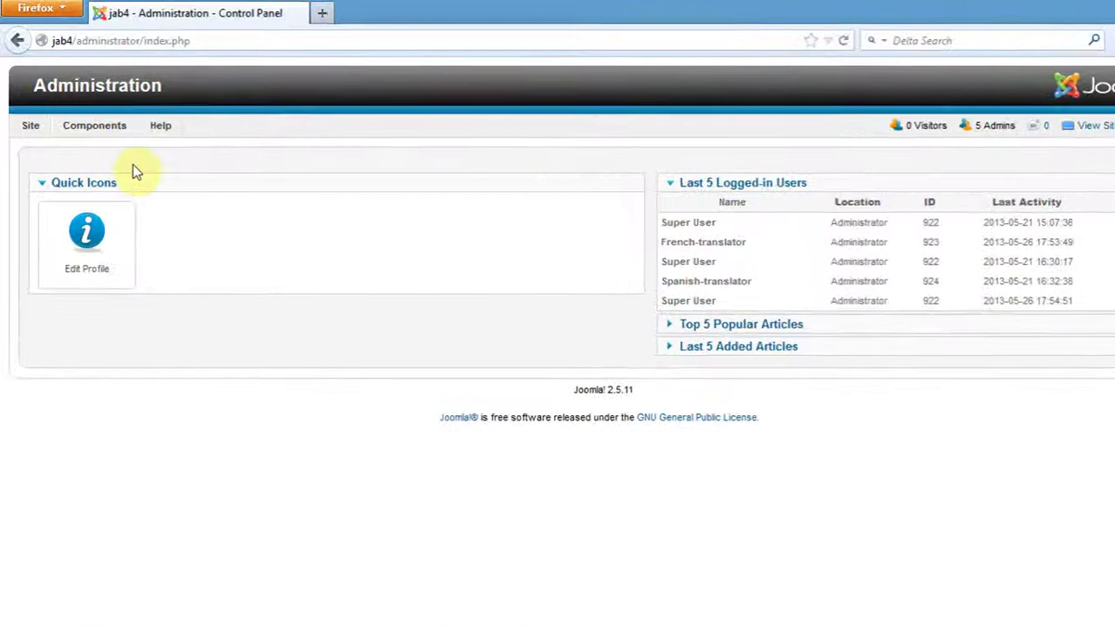
mouse_move(86, 114)
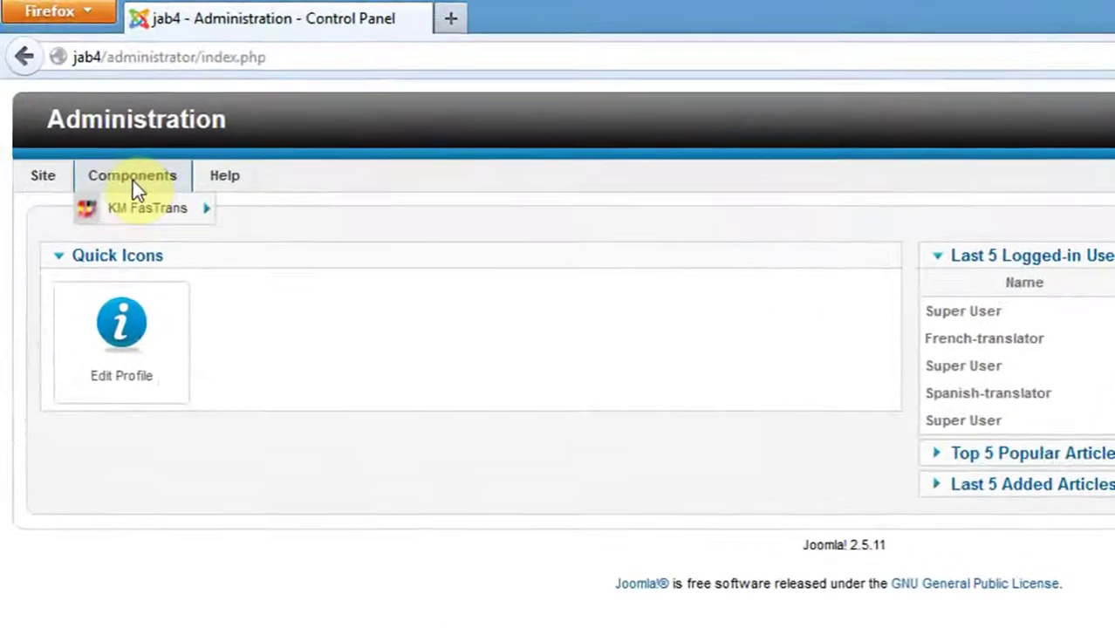
mouse_move(125, 206)
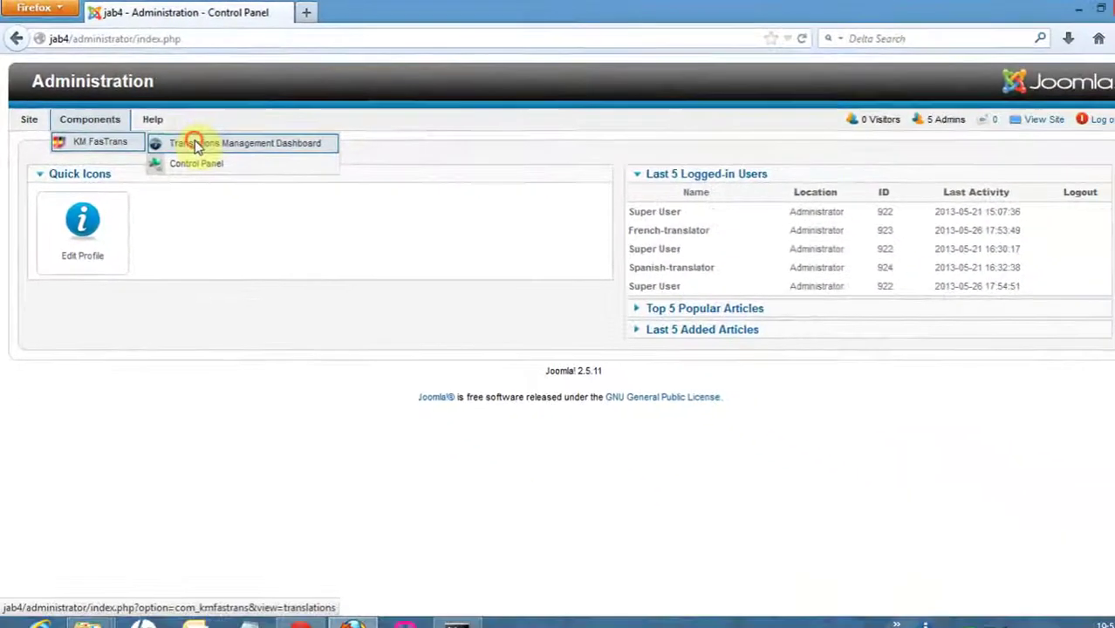
click(223, 166)
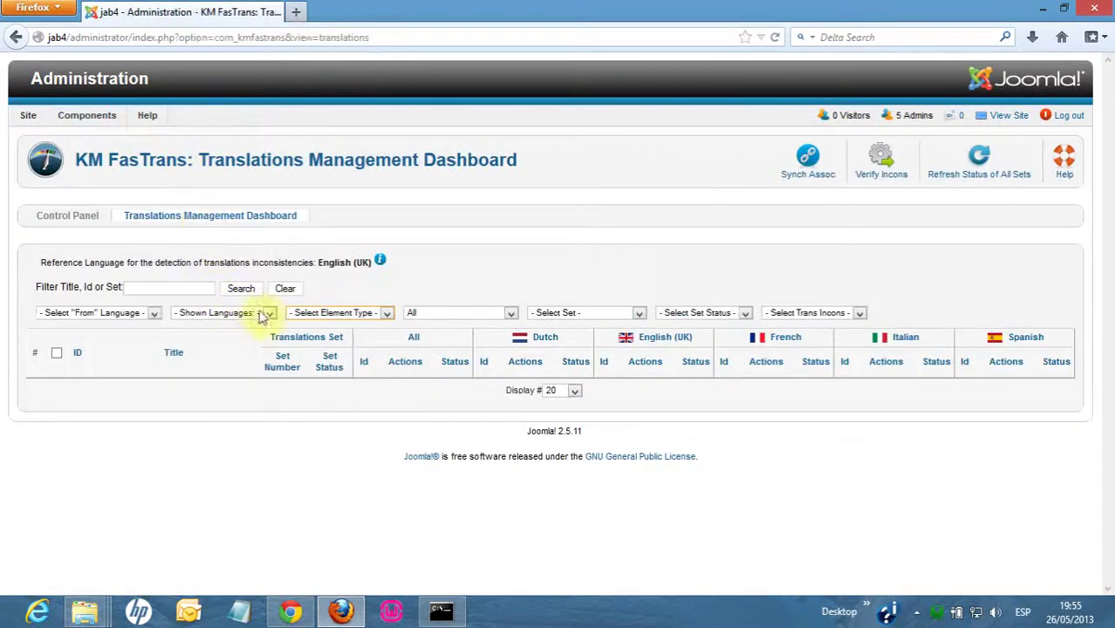
Step: Filter the dashboard by the Categories element type and examine which category actions the translator can use in each language
click(365, 317)
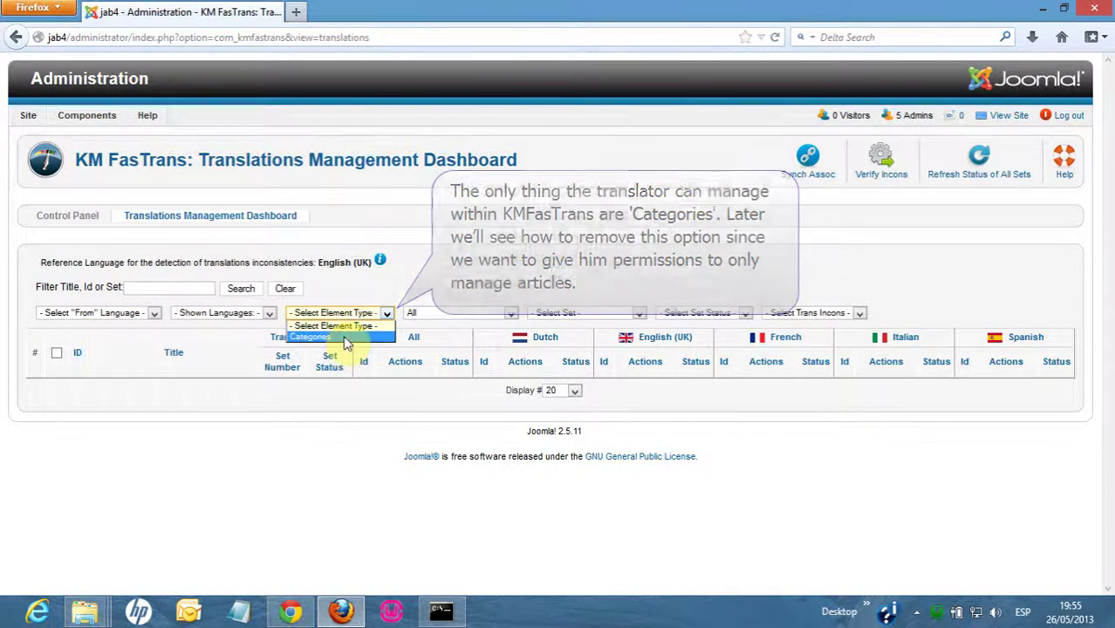
click(344, 338)
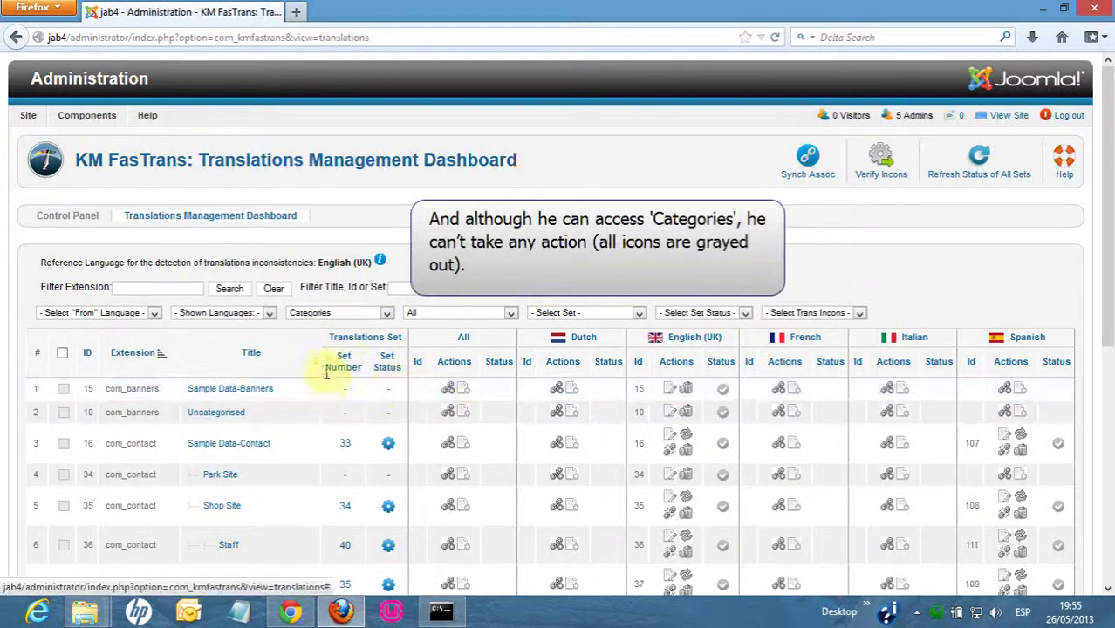
scroll(343, 385, down, 3)
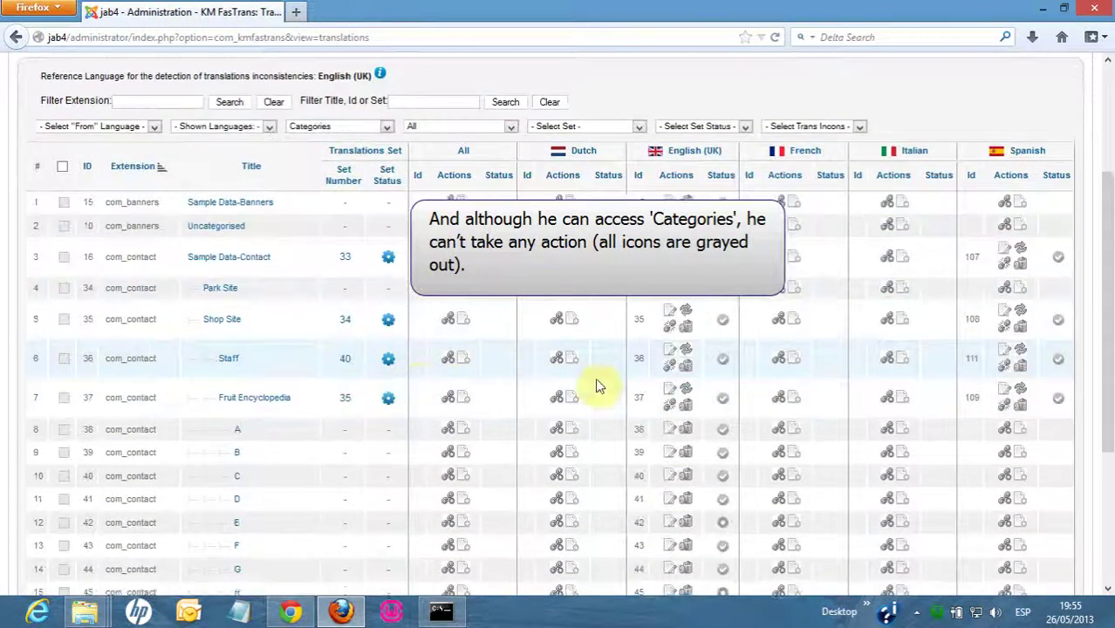
scroll(595, 380, down, 2)
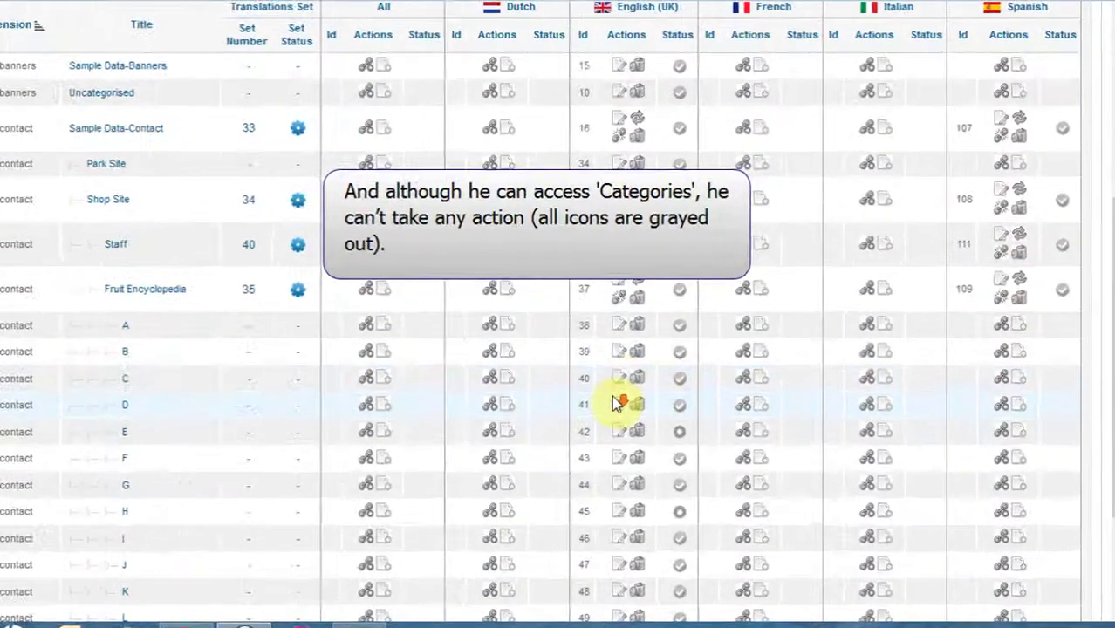
scroll(668, 393, down, 2)
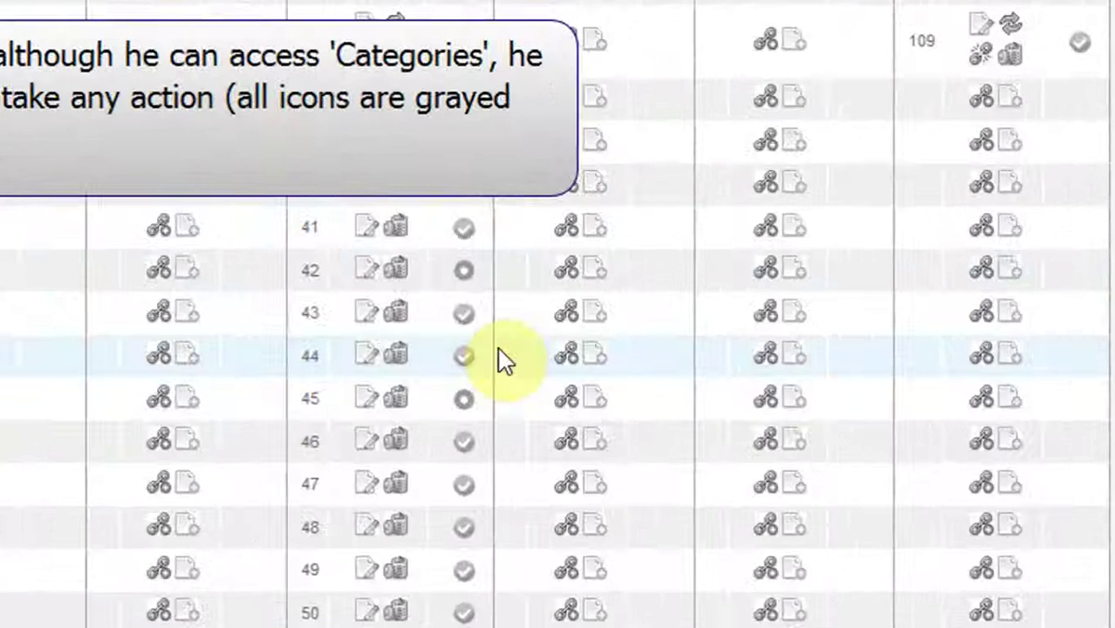
mouse_move(565, 312)
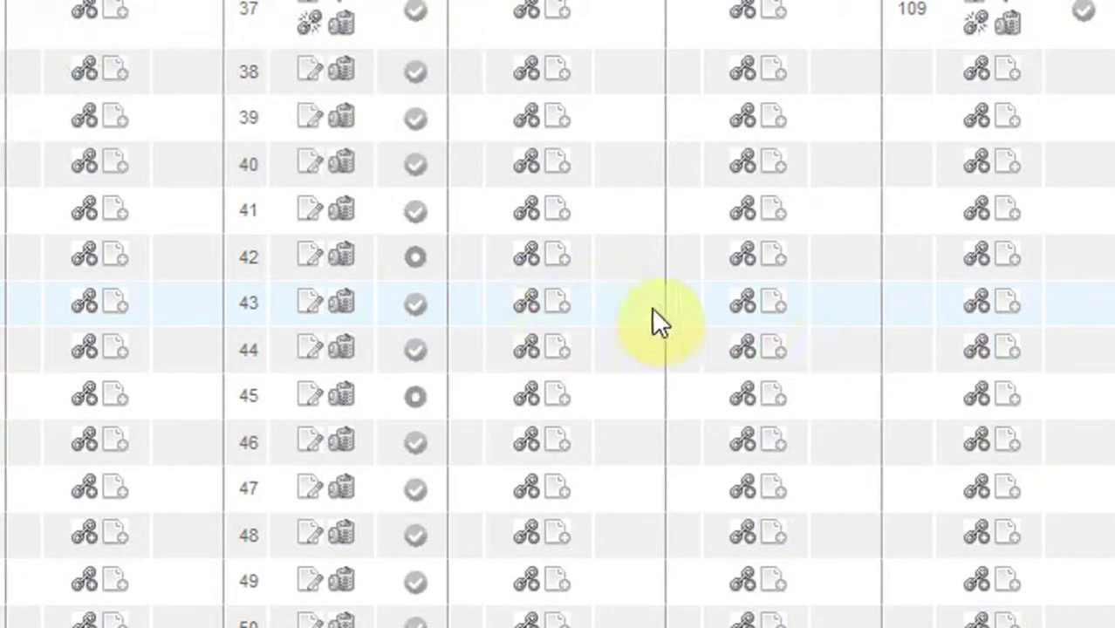
mouse_move(737, 305)
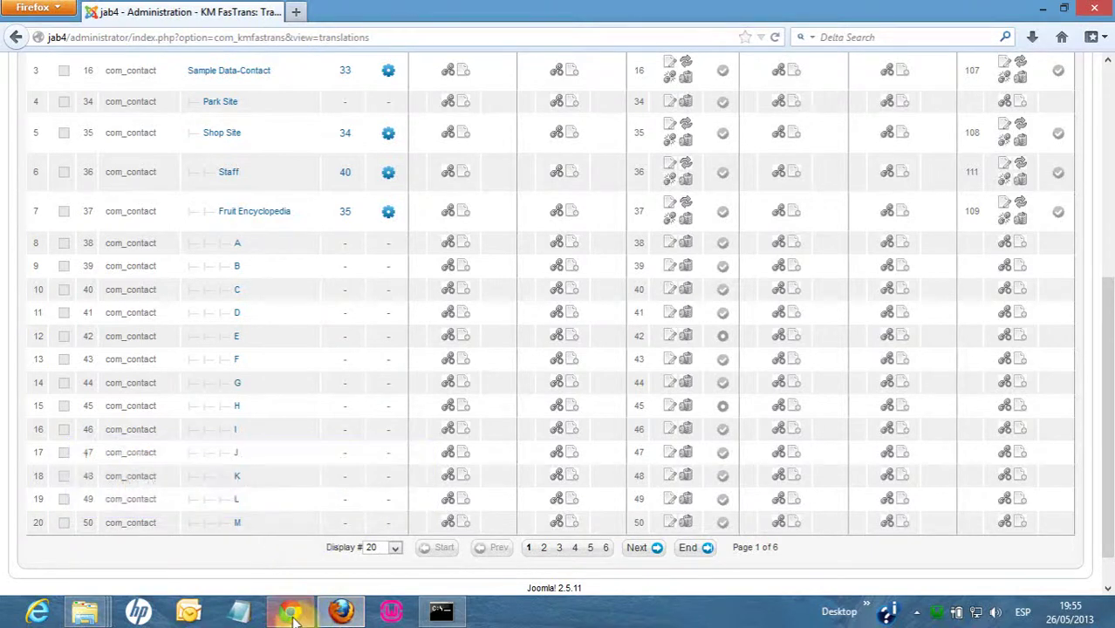
Step: Switch back to Chrome and open the options of the Article Manager
click(292, 613)
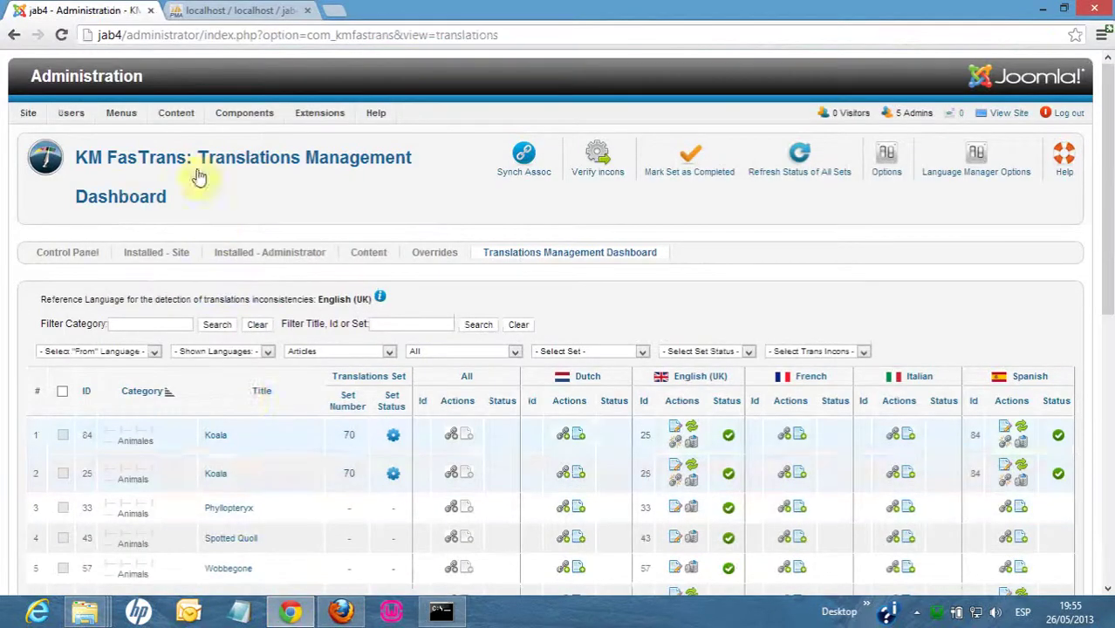
mouse_move(188, 122)
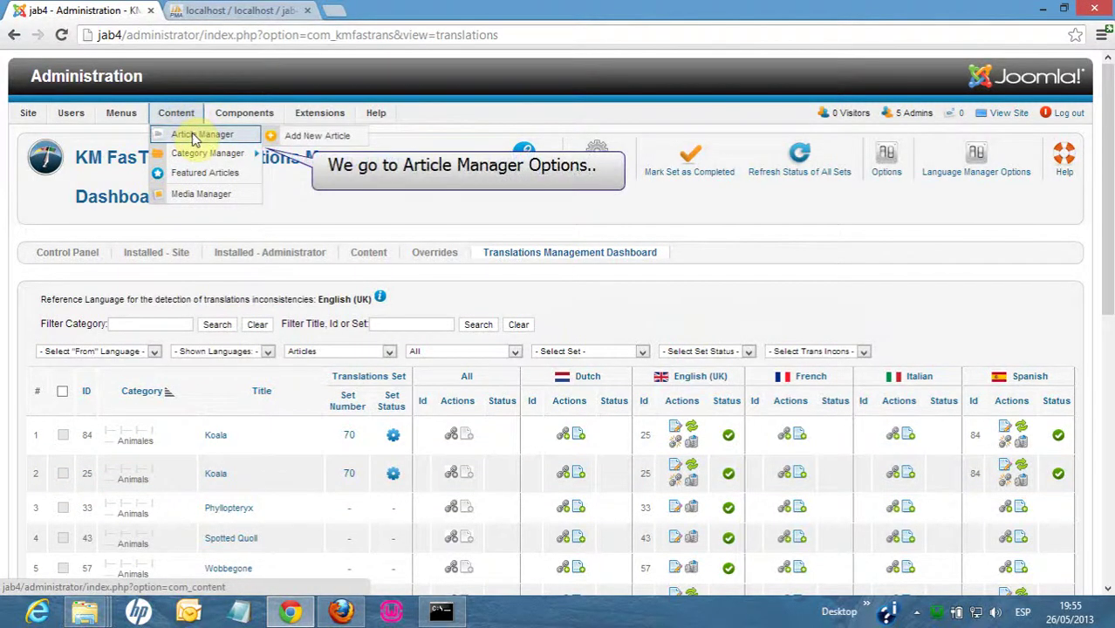
click(194, 138)
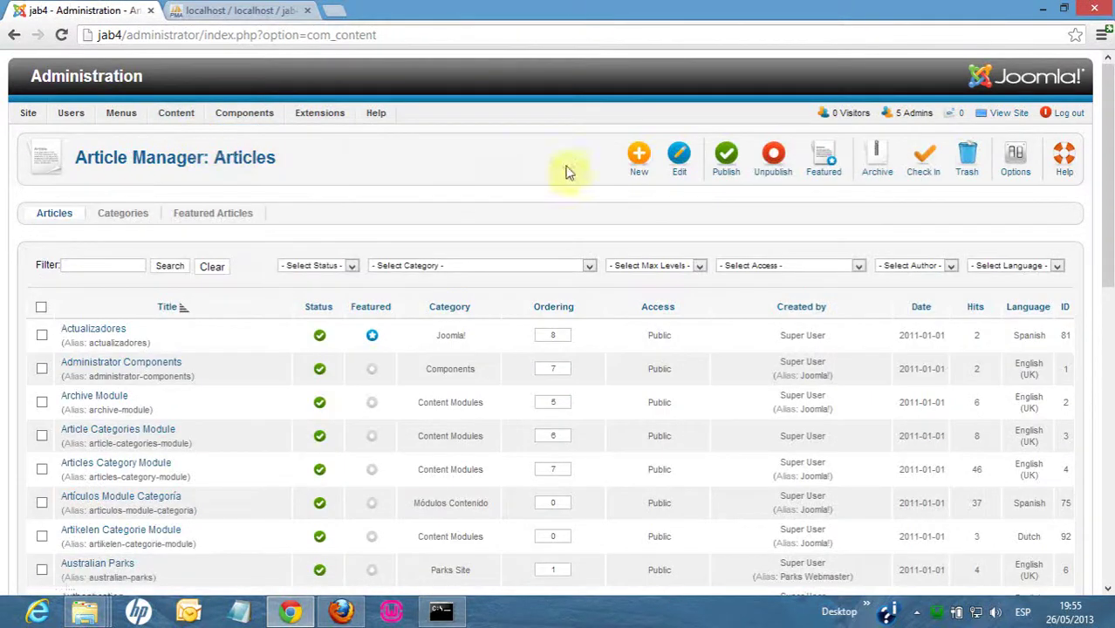
click(1016, 162)
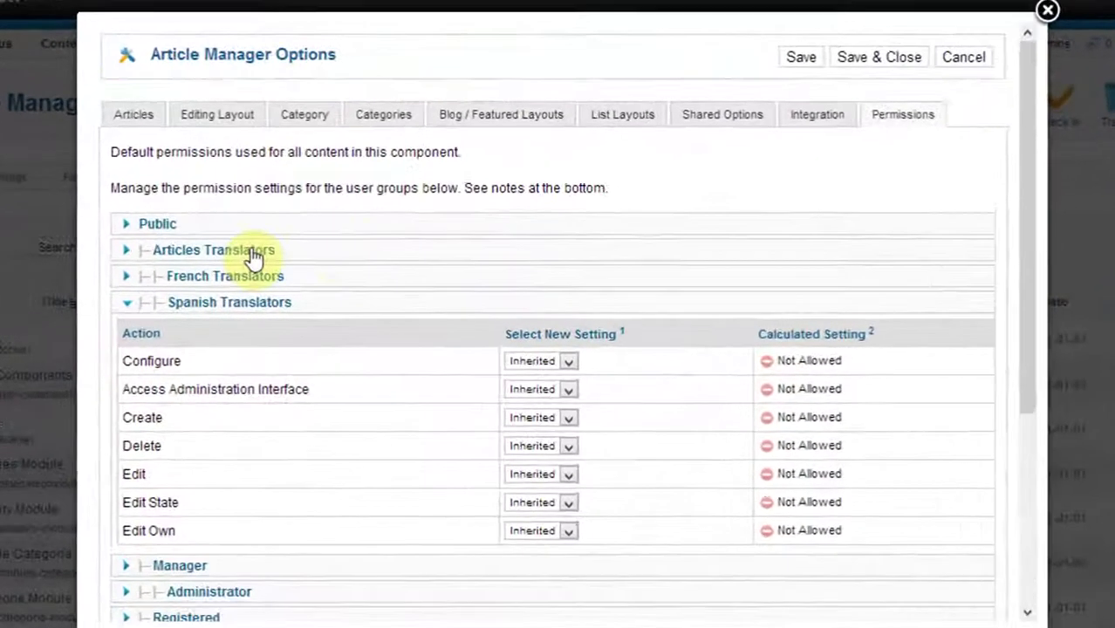
Step: In the Article Manager permissions, allow Articles Translators Create, Delete, Edit, Edit State and Edit Own, and save and close the options
click(253, 258)
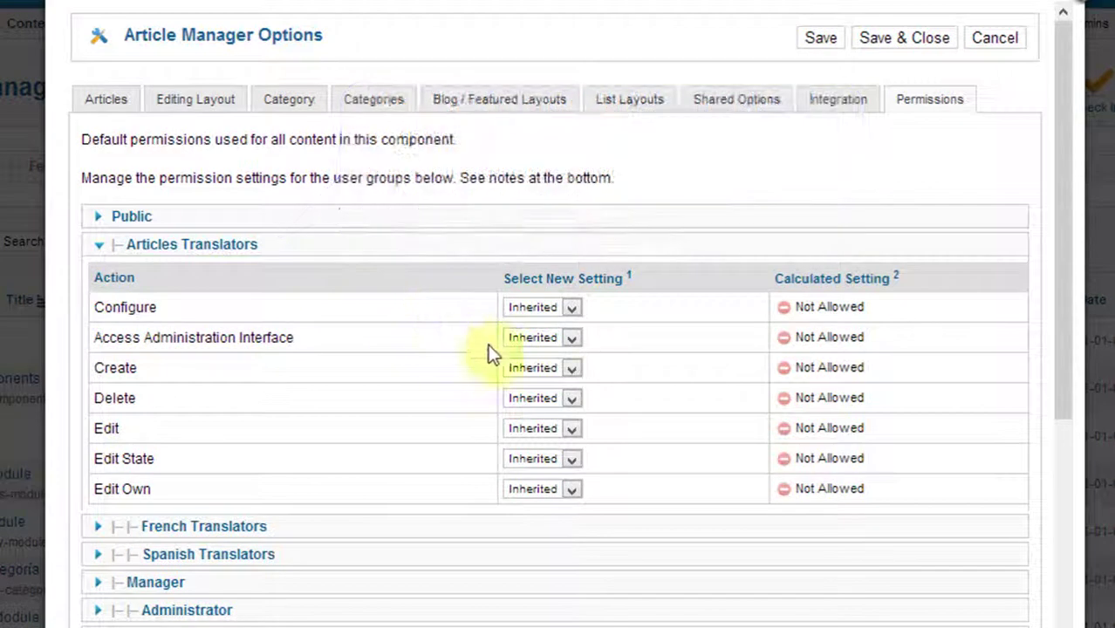
click(544, 368)
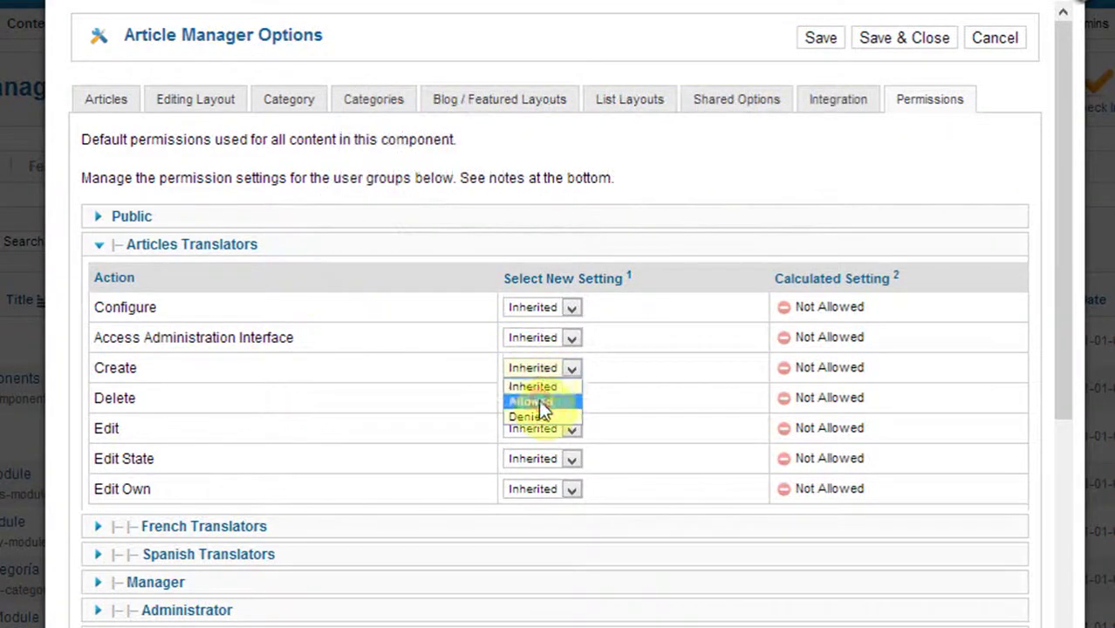
click(538, 400)
click(538, 398)
click(534, 432)
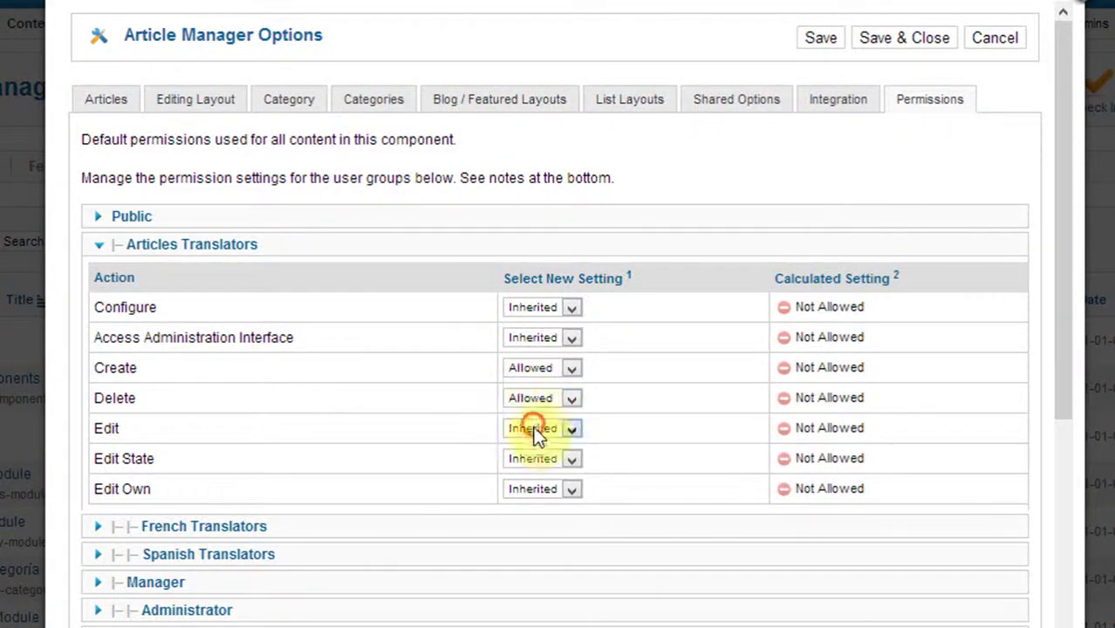
click(534, 429)
click(534, 462)
click(532, 458)
click(540, 491)
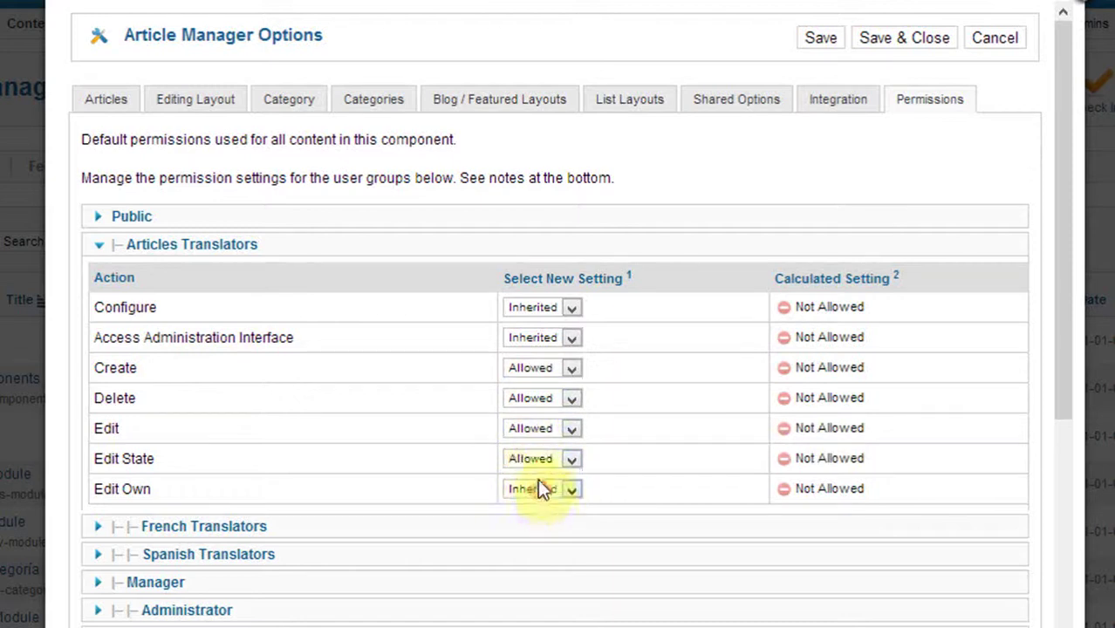
click(539, 488)
click(546, 522)
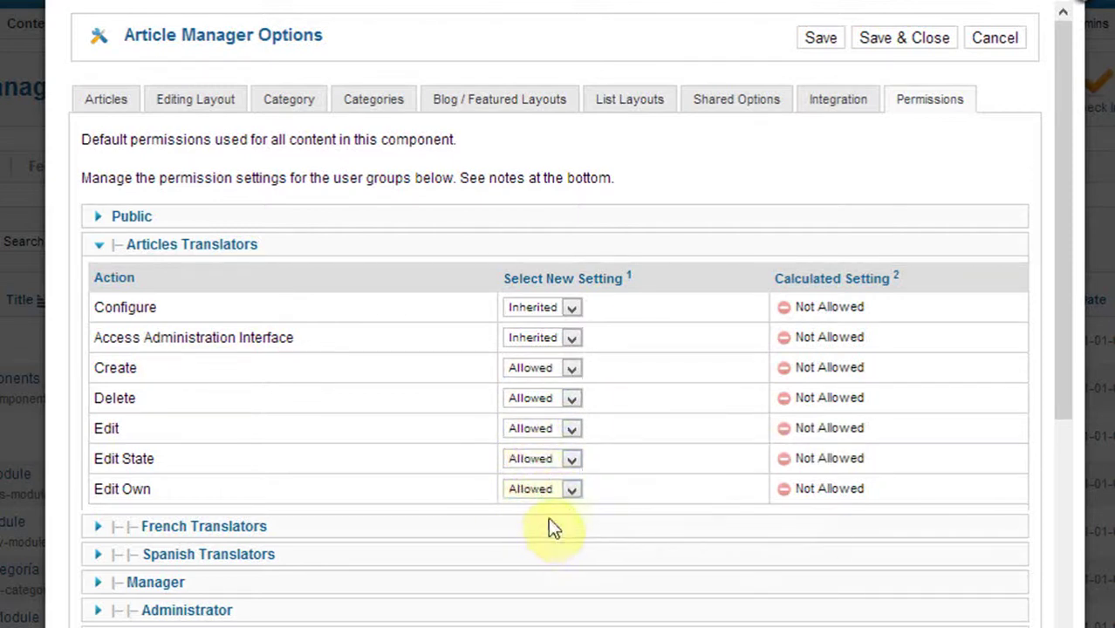
click(912, 41)
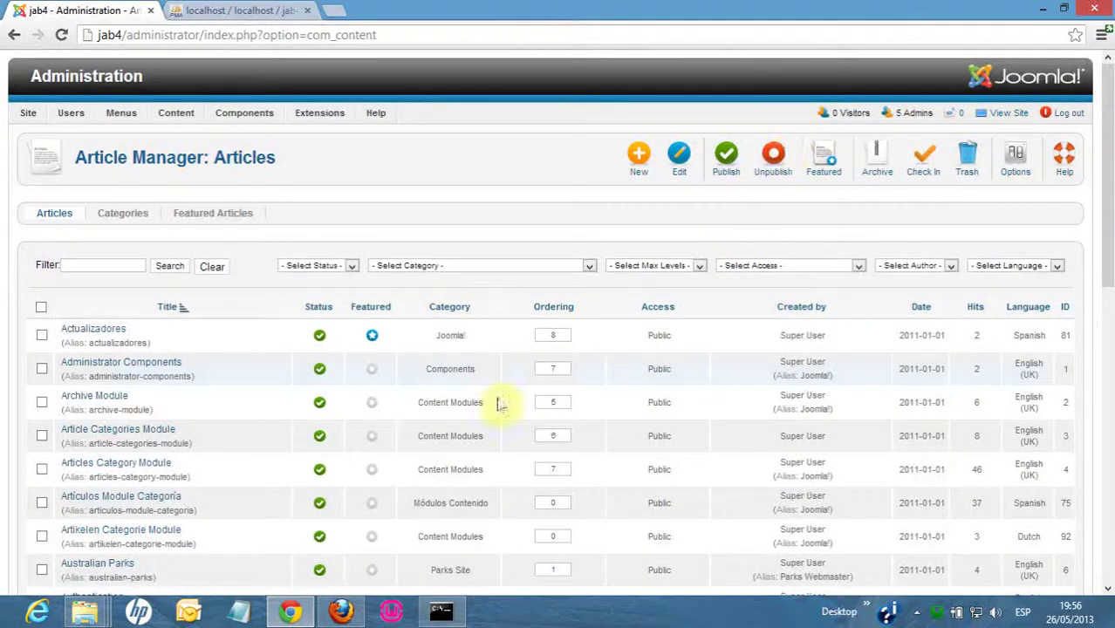
Step: Switch to Firefox, reload the translator's dashboard and filter it by the Articles element type to check the available article actions
click(341, 611)
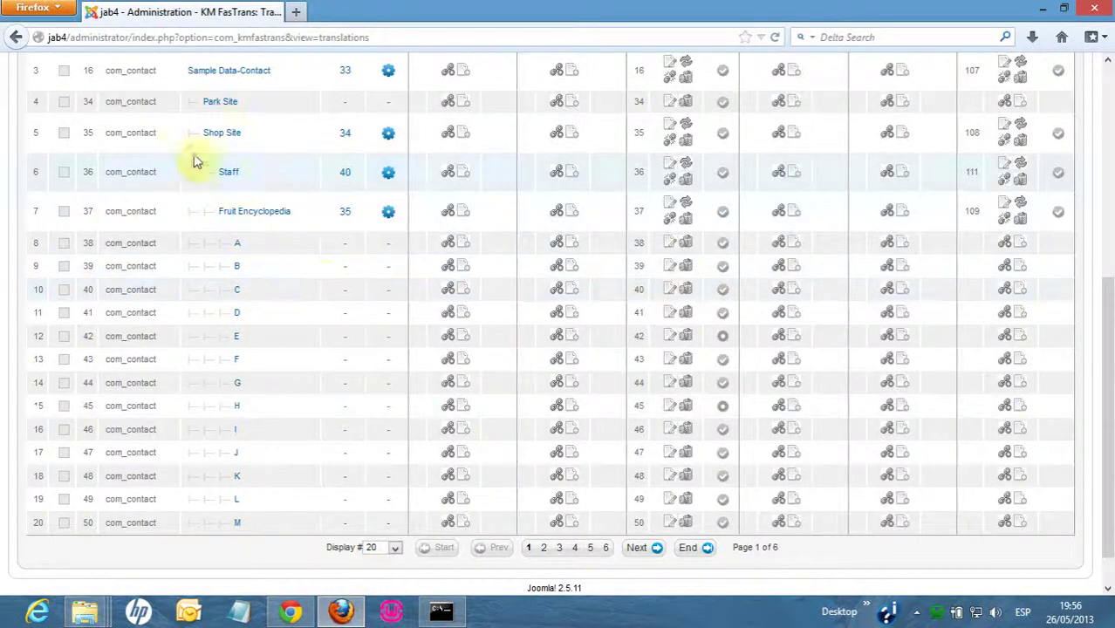
scroll(288, 139, up, 5)
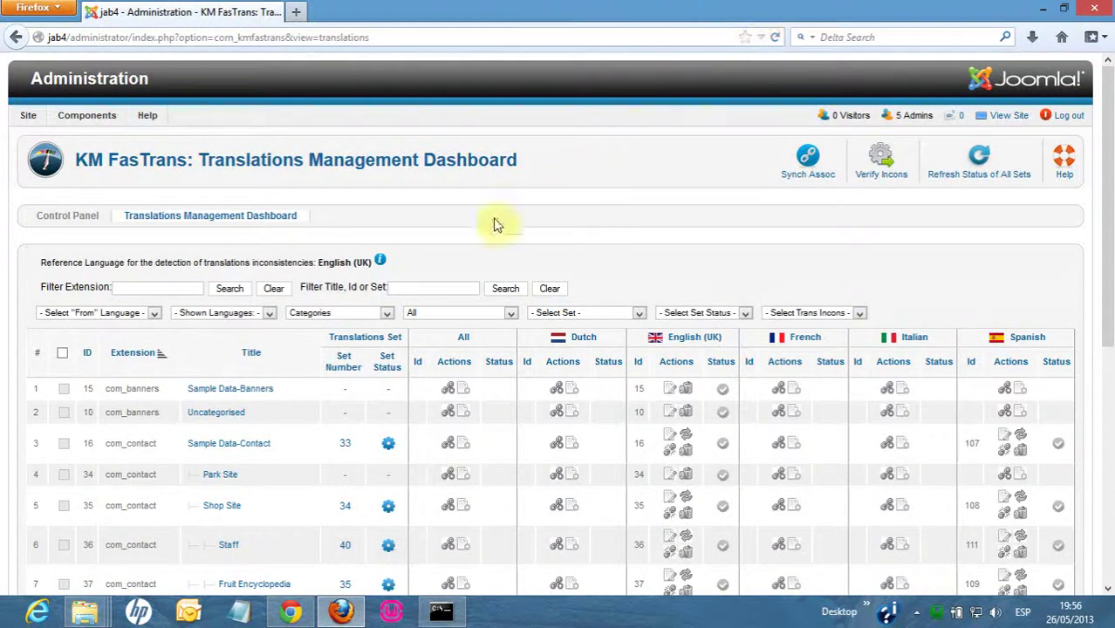
click(353, 312)
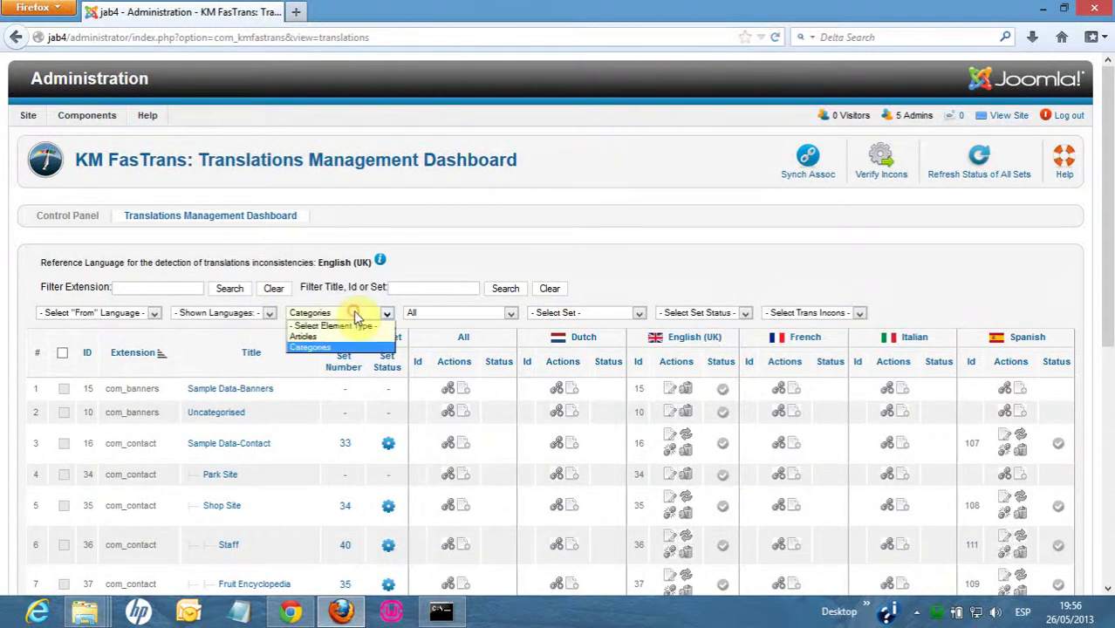
click(312, 339)
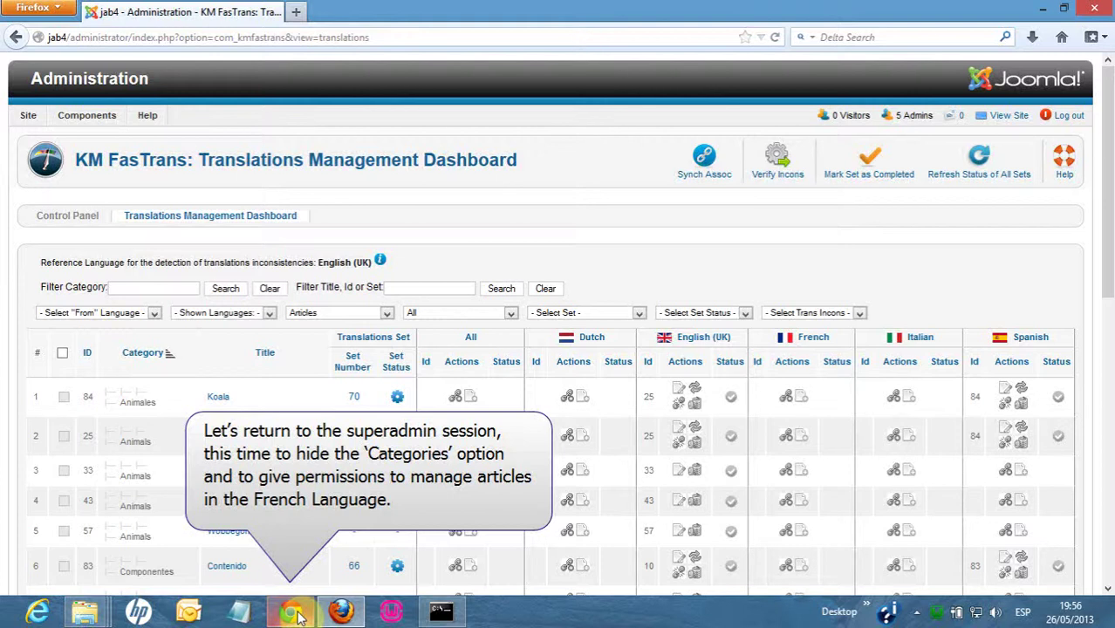
Step: Return to the super administrator session in Chrome and open the KM FasTrans Translations Management Dashboard
click(293, 613)
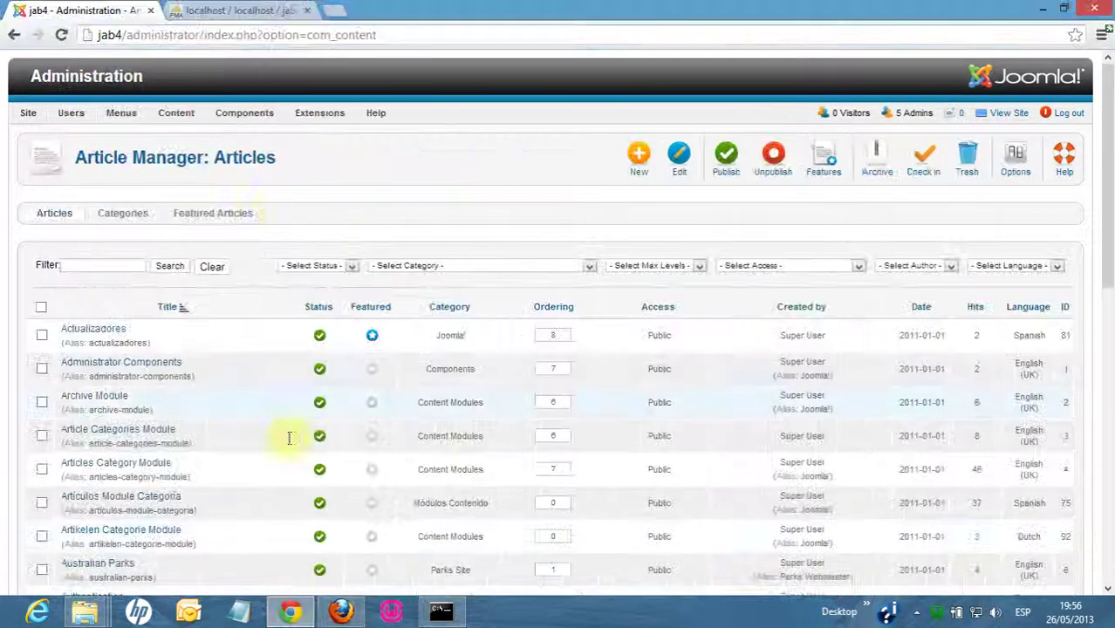
mouse_move(251, 112)
mouse_move(250, 213)
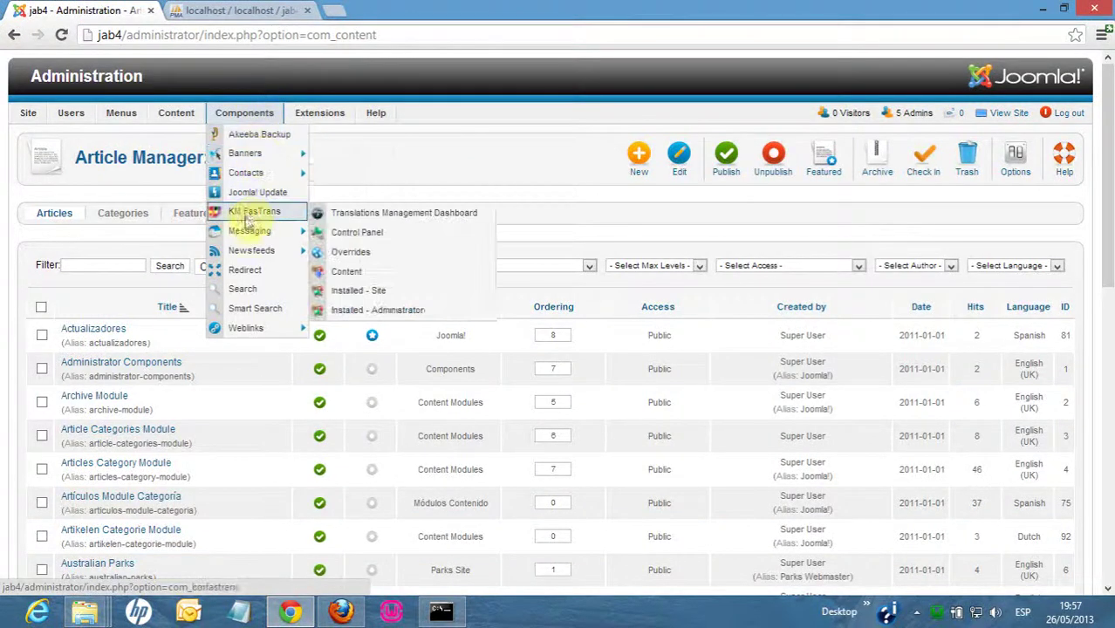
click(408, 213)
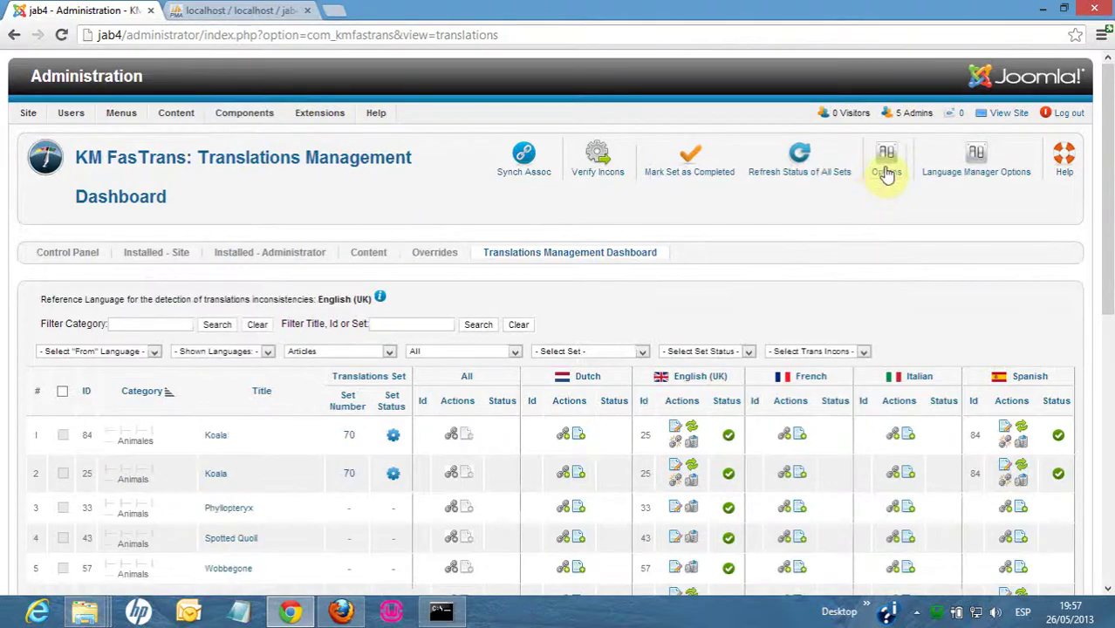
Step: In the KM FasTrans global parameters, set the access level to which Categories will be hidden to Translators, and save and close
click(885, 169)
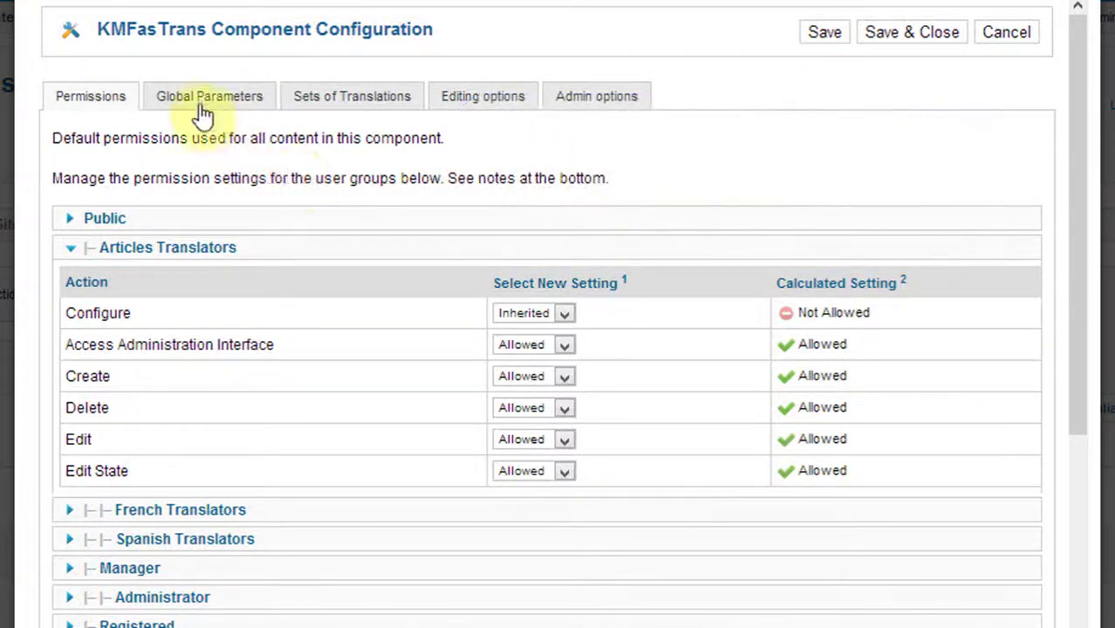
click(198, 97)
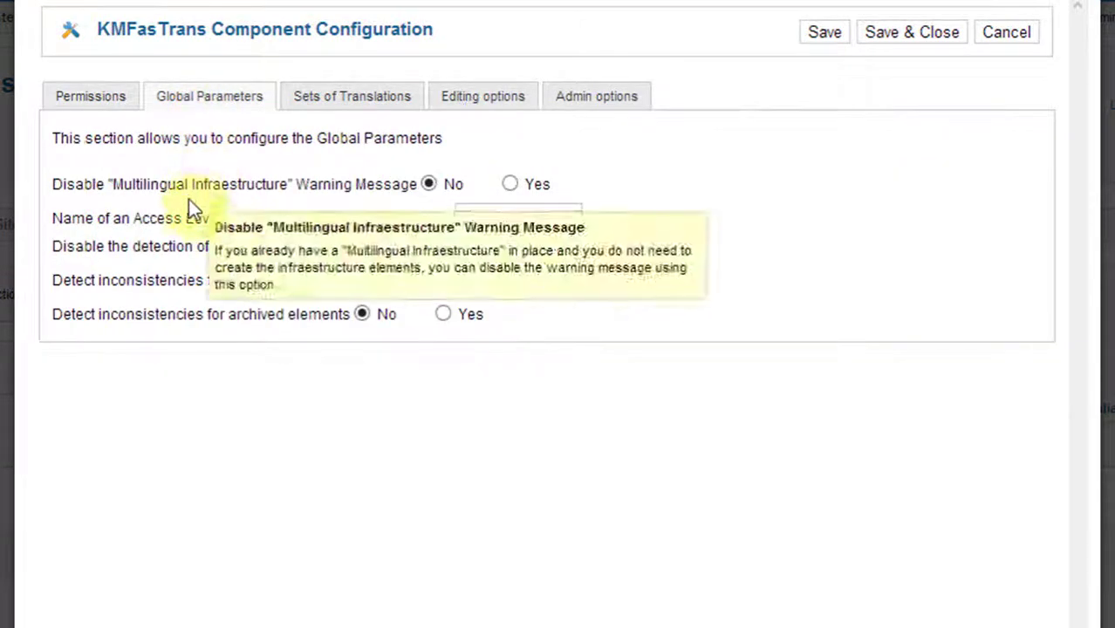
mouse_move(188, 218)
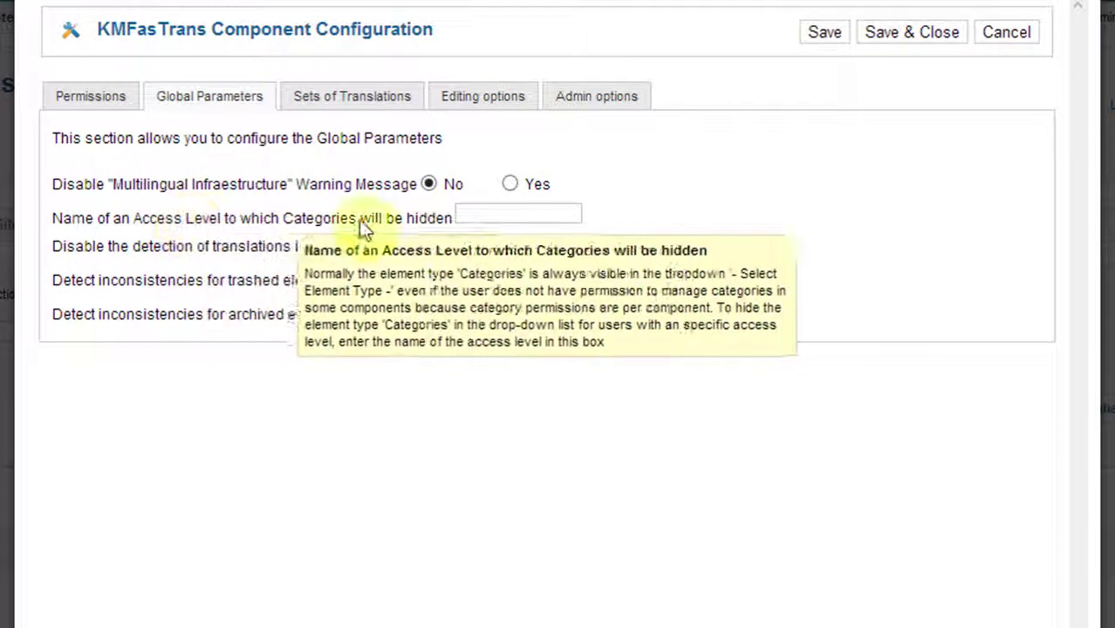
click(467, 215)
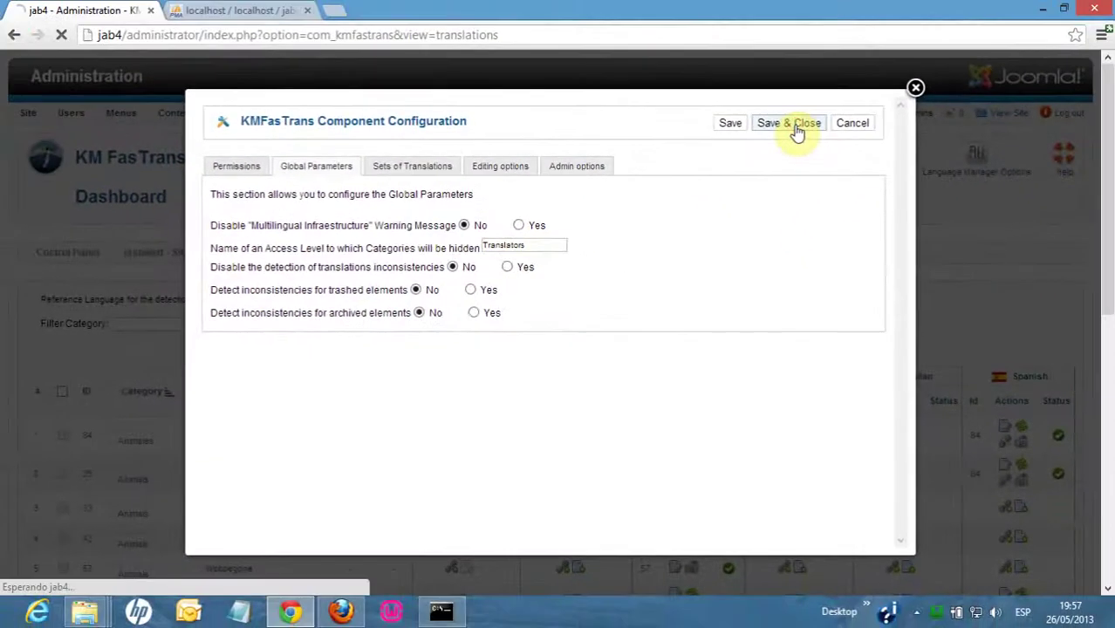
click(844, 91)
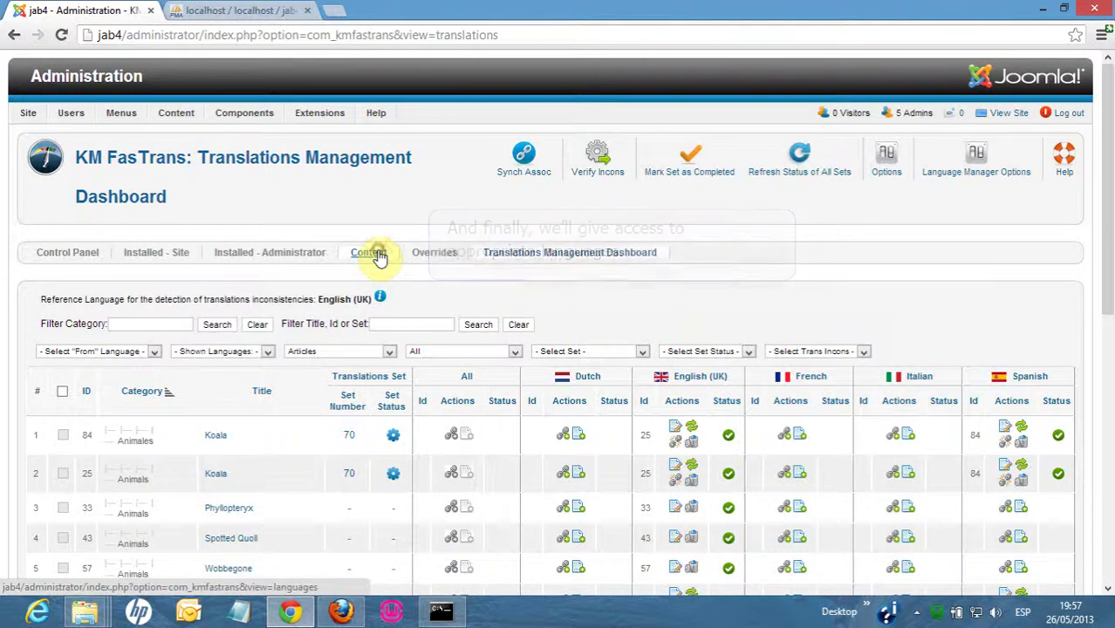
Step: Open the French content language in KM FasTrans and show the content language permissions of the French Translators group
click(380, 255)
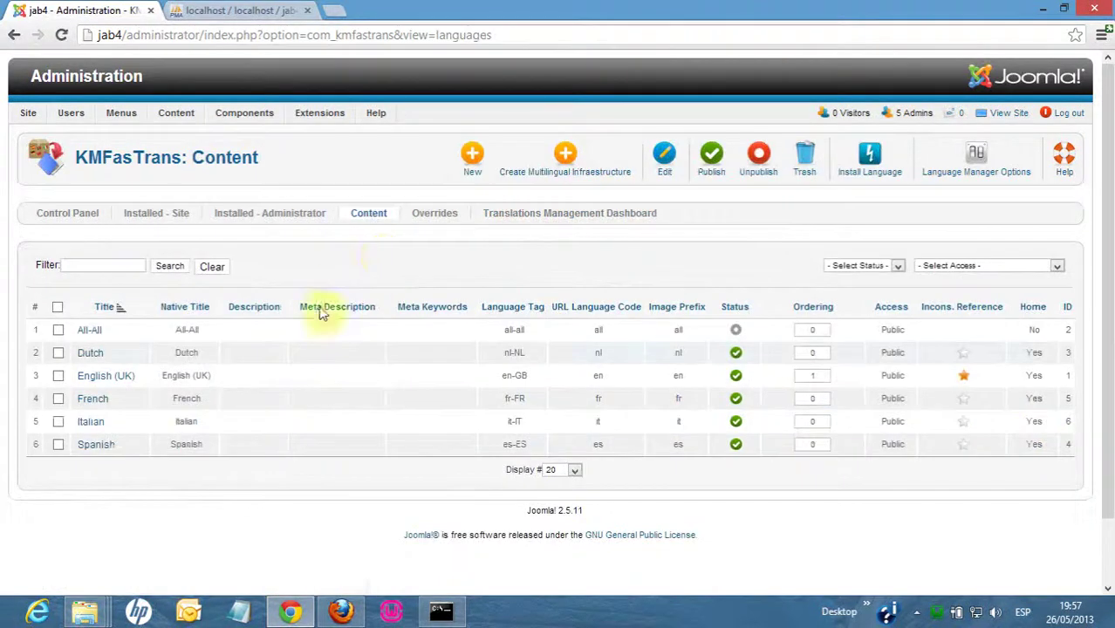
click(94, 400)
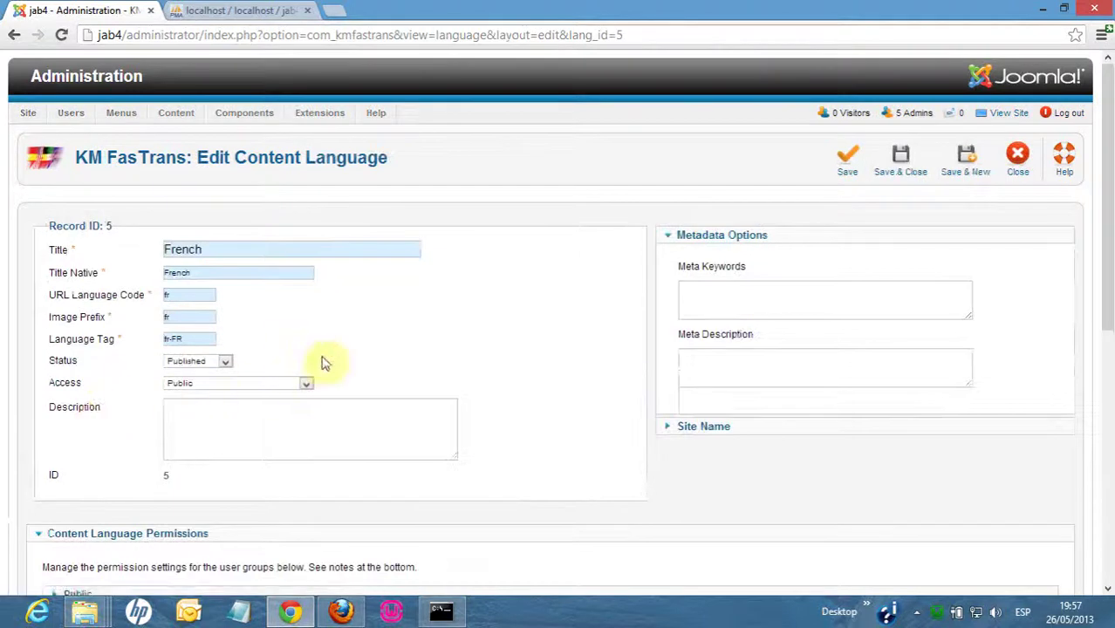
scroll(323, 360, down, 5)
scroll(320, 368, down, 3)
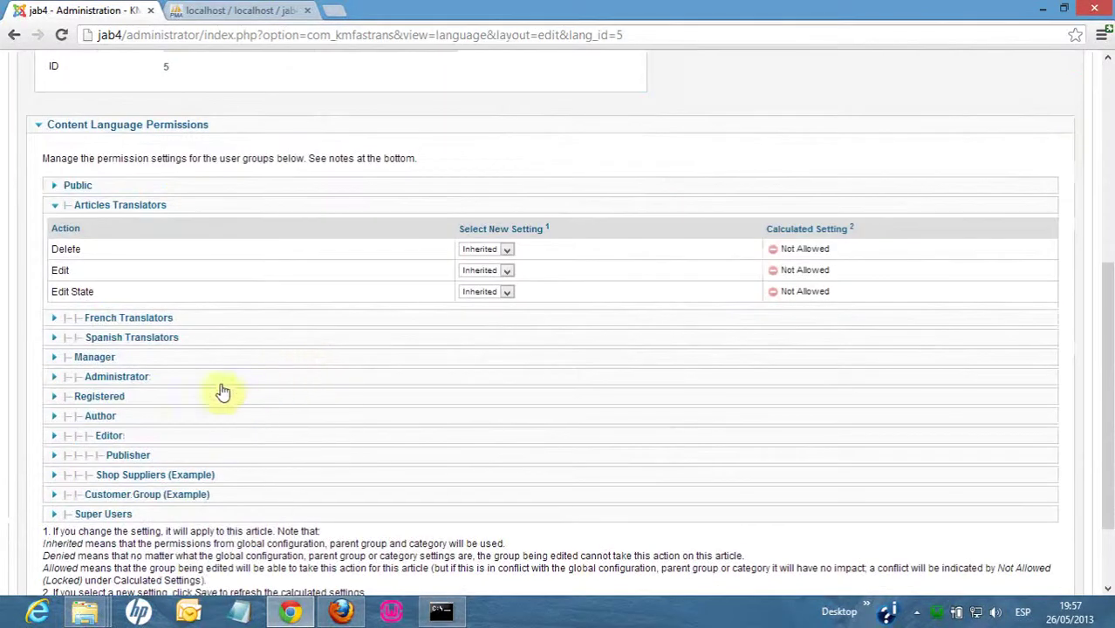
click(161, 321)
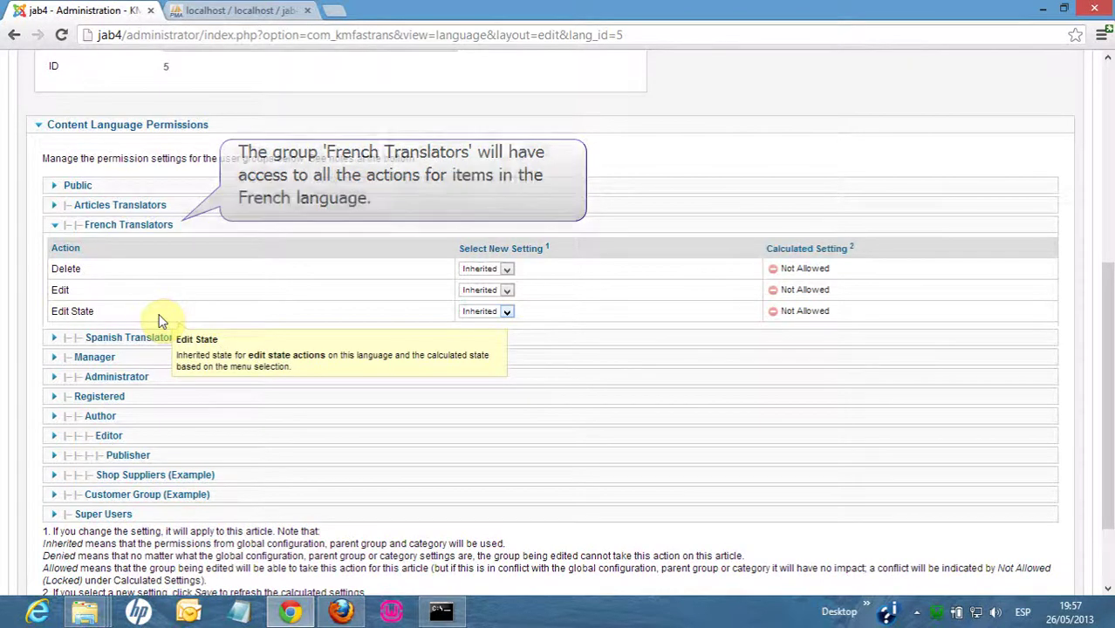
Step: Allow French Translators Delete, Edit and Edit State for the French content language, and save and close it
click(483, 268)
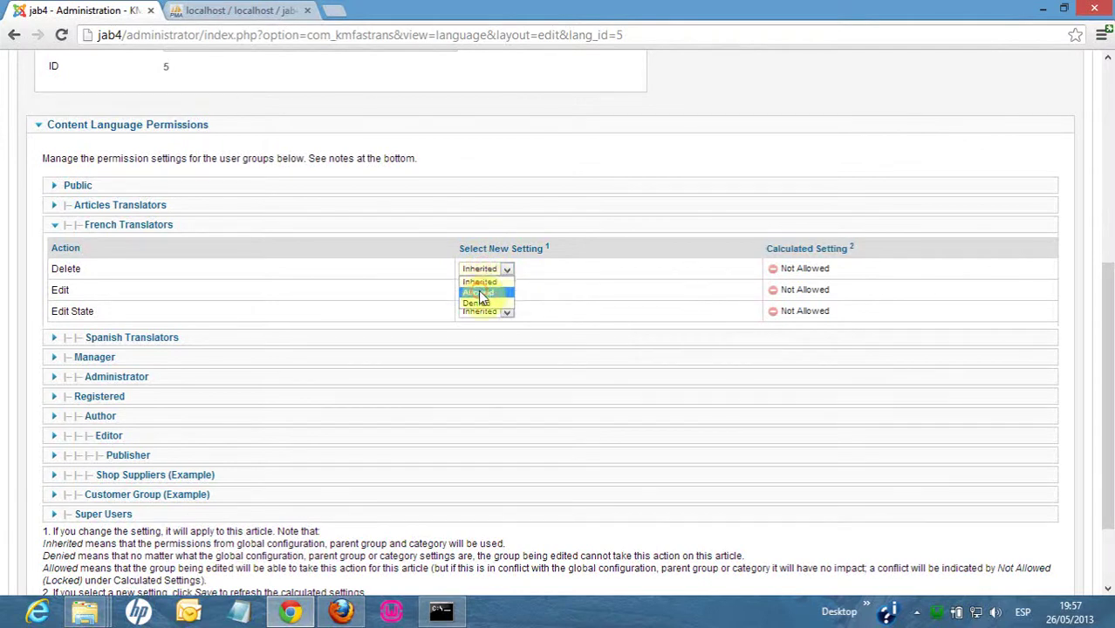
click(485, 291)
click(485, 291)
click(481, 302)
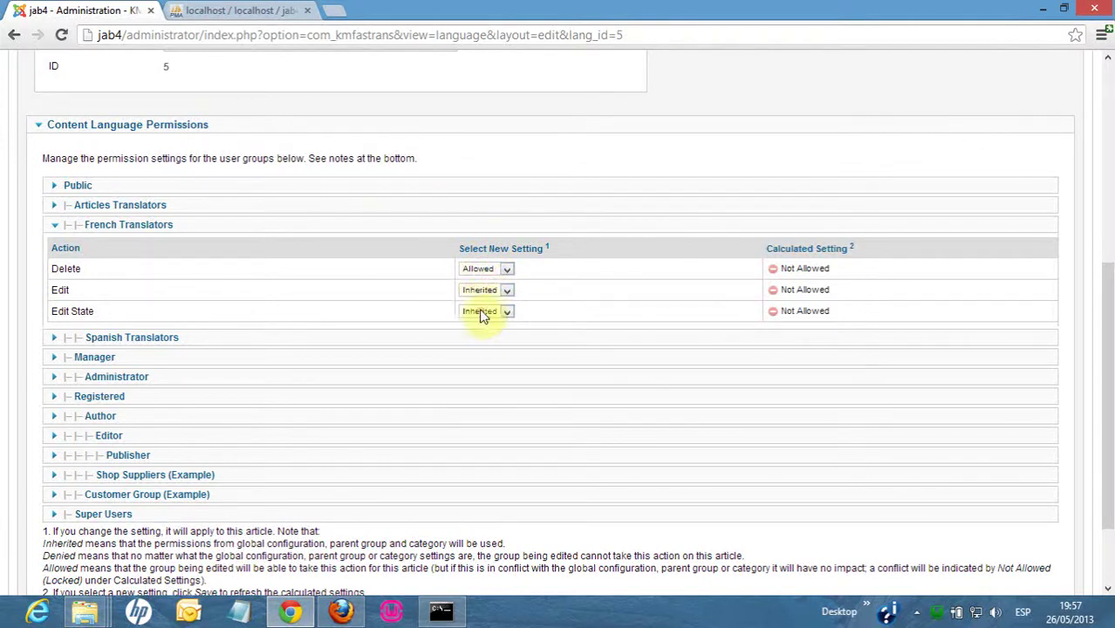
click(483, 313)
click(476, 332)
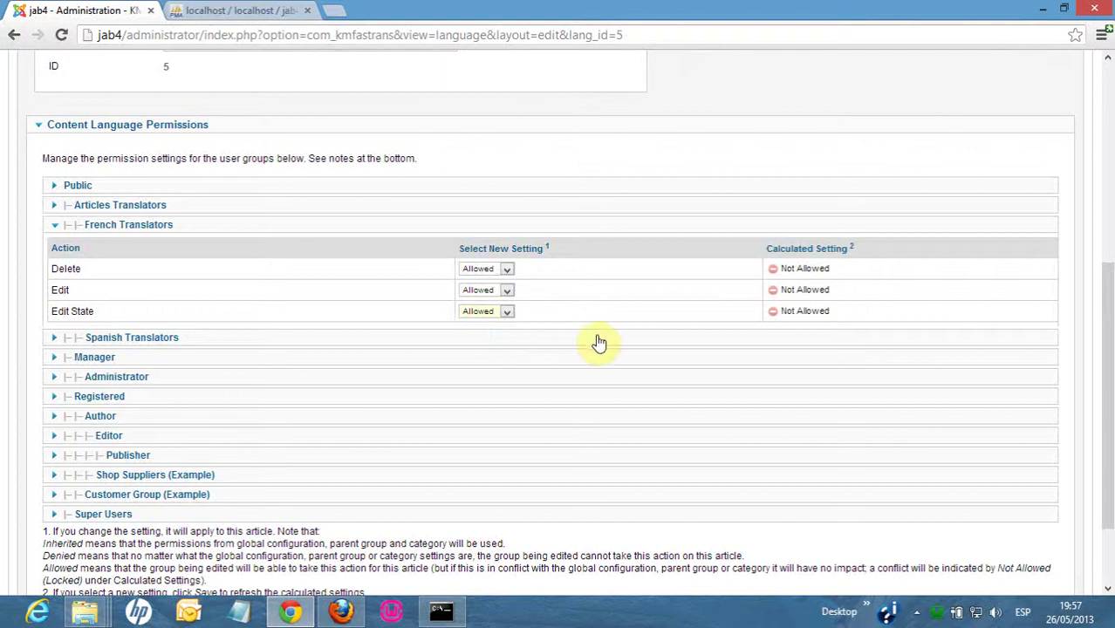
scroll(603, 340, up, 5)
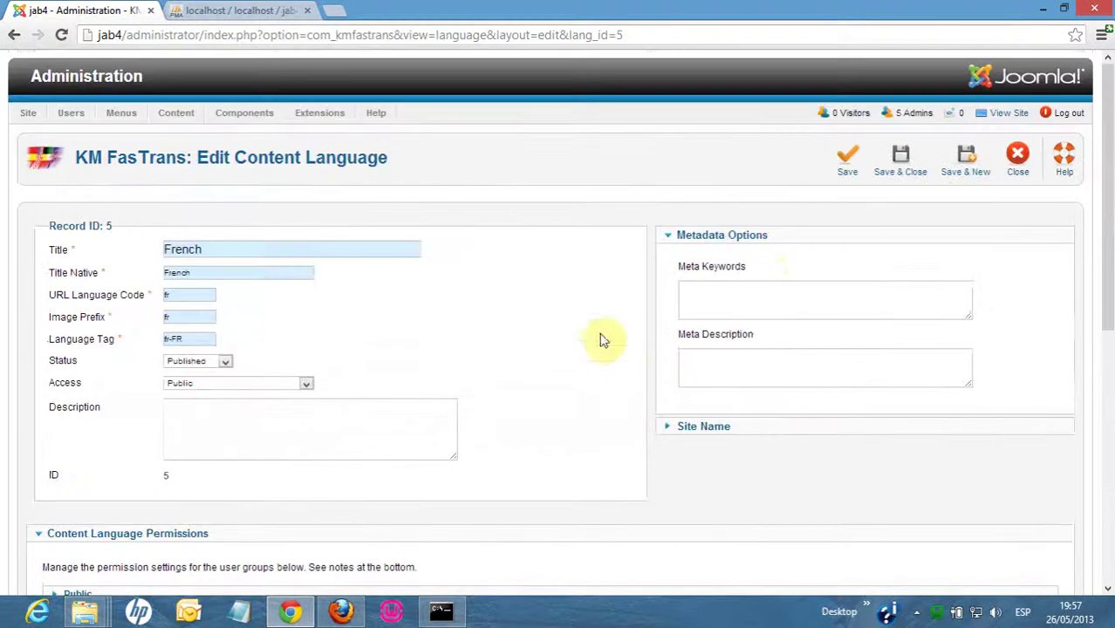
click(899, 172)
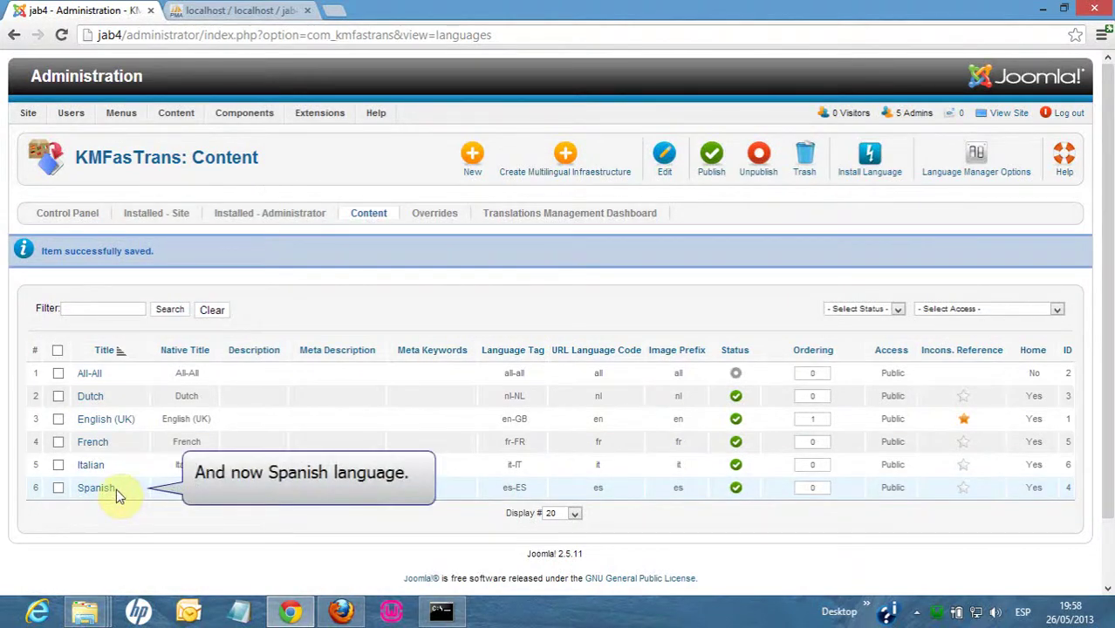
Step: Open the Spanish content language and show the content language permissions of the Spanish Translators group
click(109, 489)
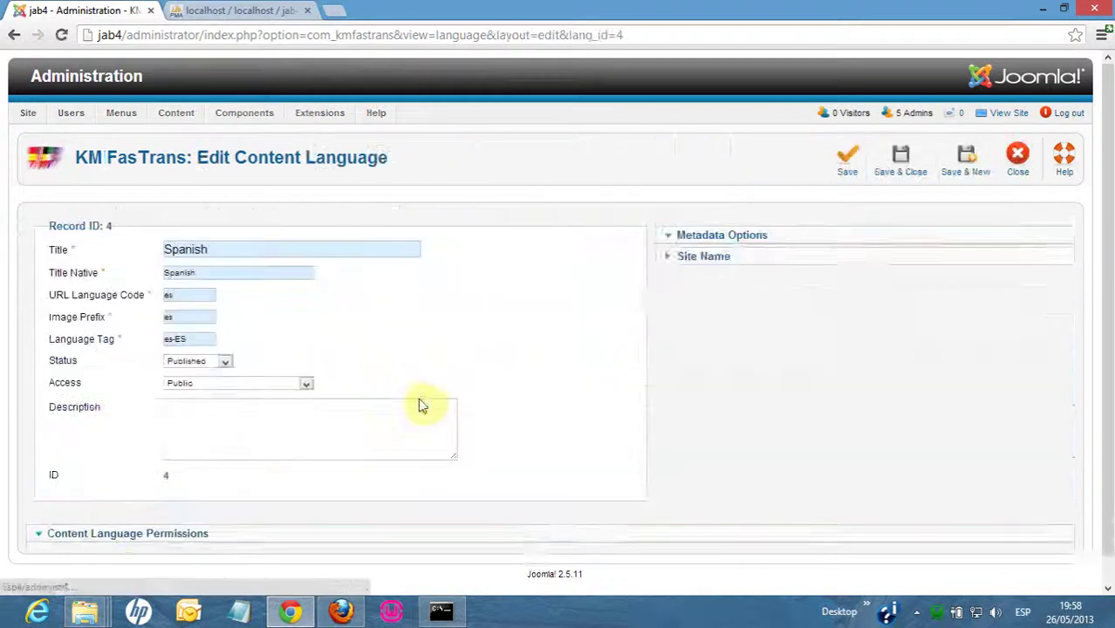
scroll(426, 405, down, 4)
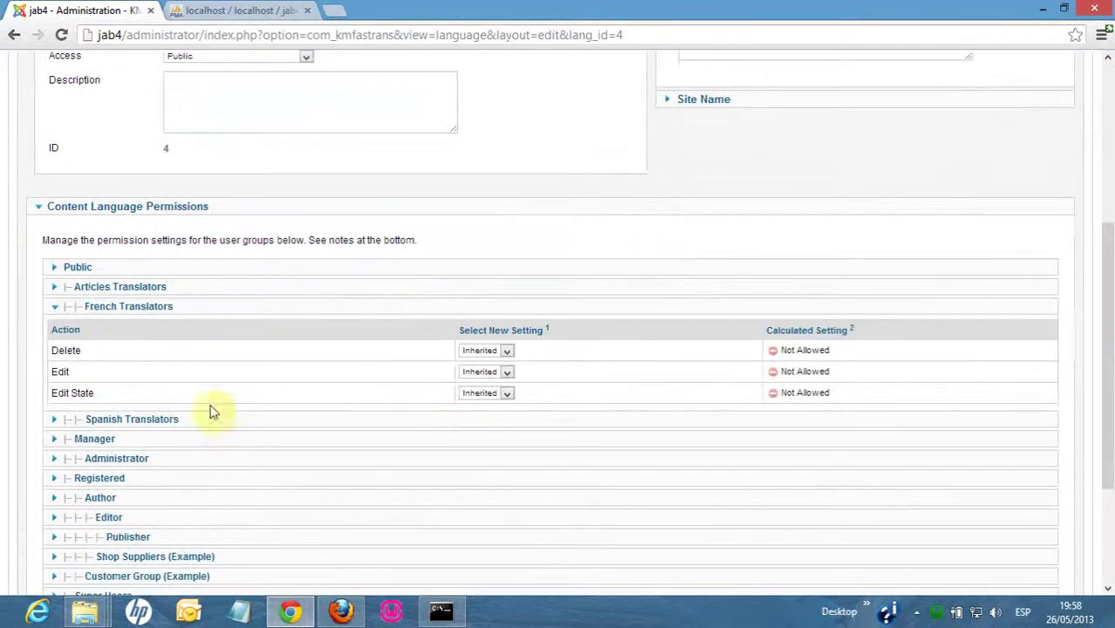
click(148, 307)
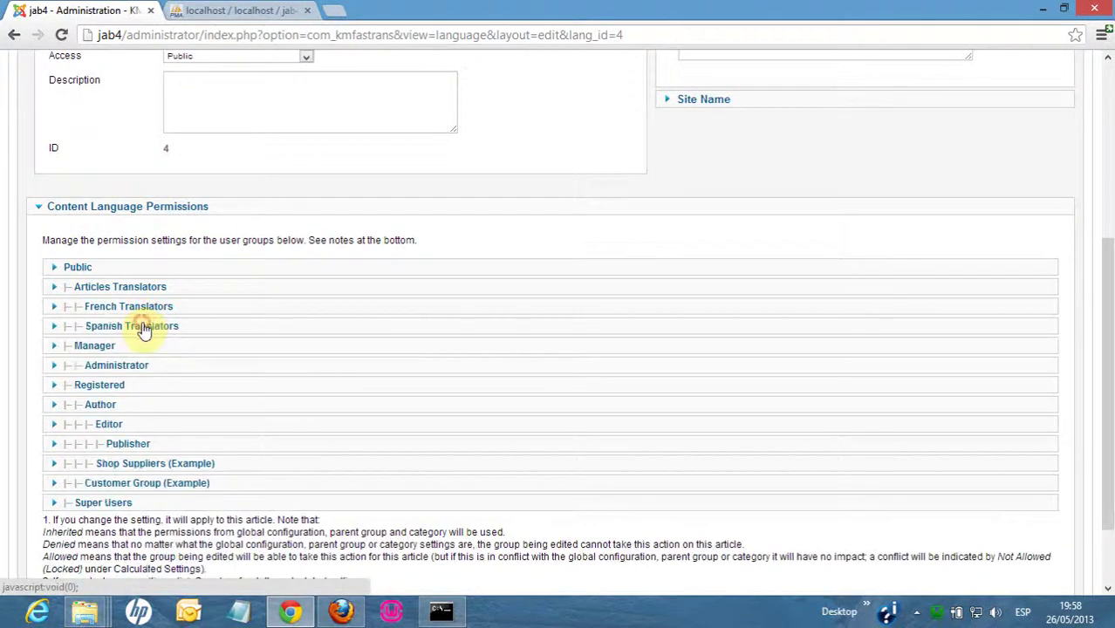
click(143, 328)
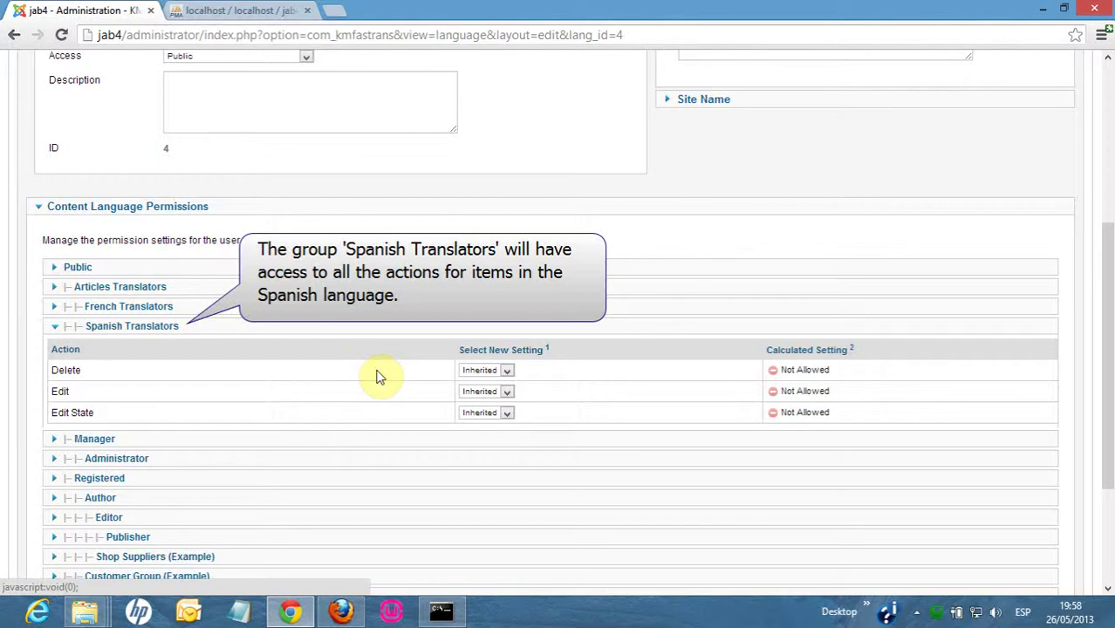
Step: Allow Spanish Translators Delete, Edit and Edit State for the Spanish content language, and save and close it
click(483, 371)
click(479, 393)
click(482, 391)
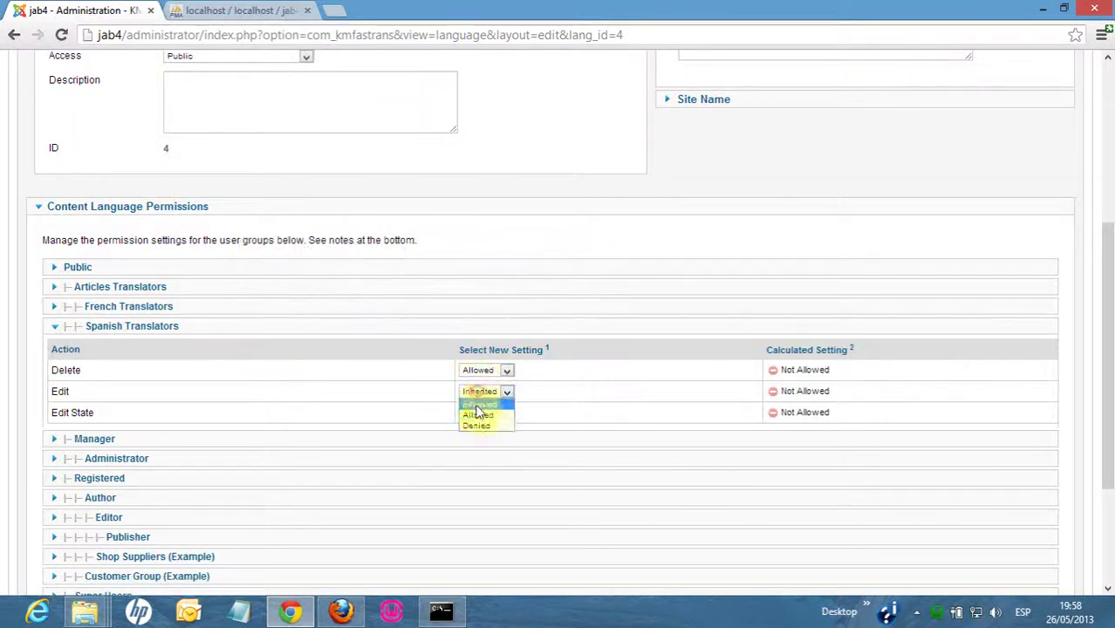
click(477, 415)
click(483, 412)
click(478, 436)
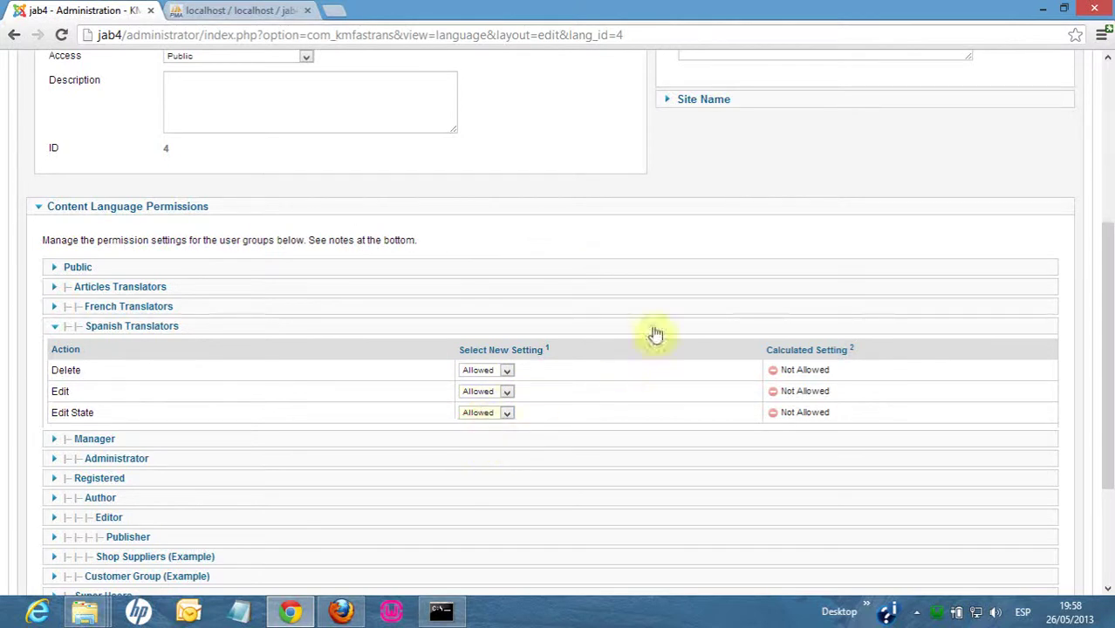
scroll(731, 252, up, 2)
scroll(731, 252, up, 2)
click(899, 175)
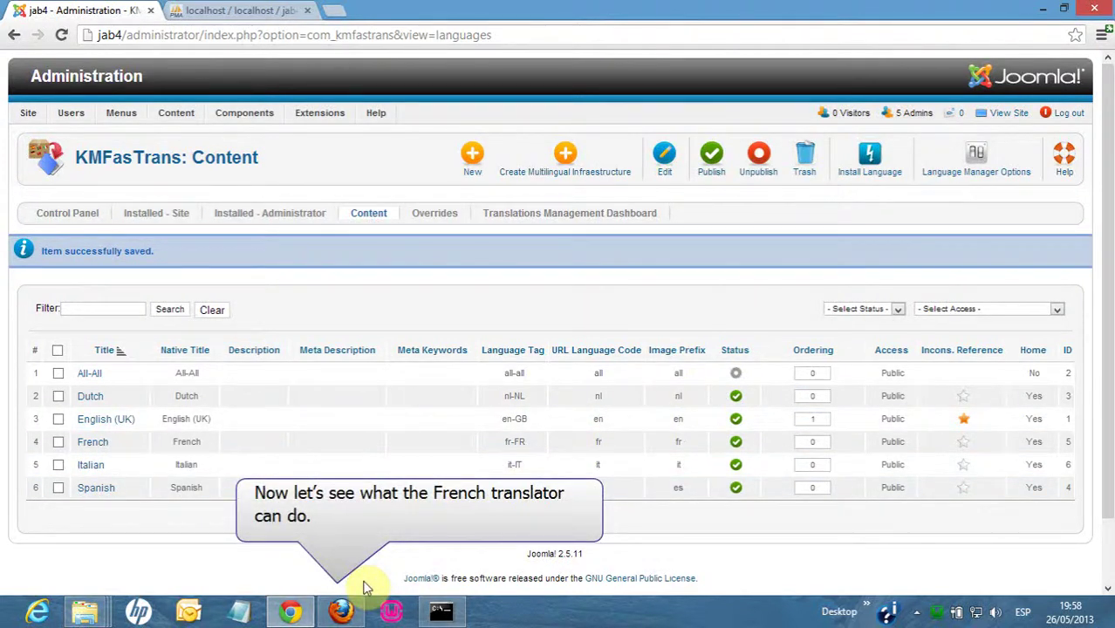
Step: Switch to Firefox, reload the French translator's dashboard, and check the selectable element types and the article actions in each language column
click(343, 610)
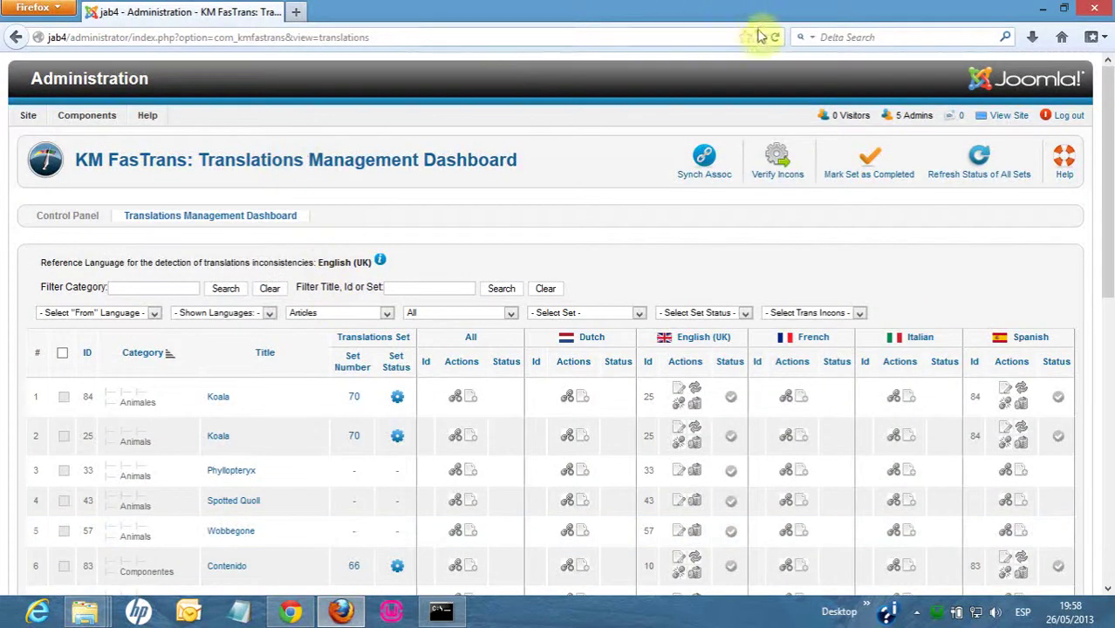
click(353, 313)
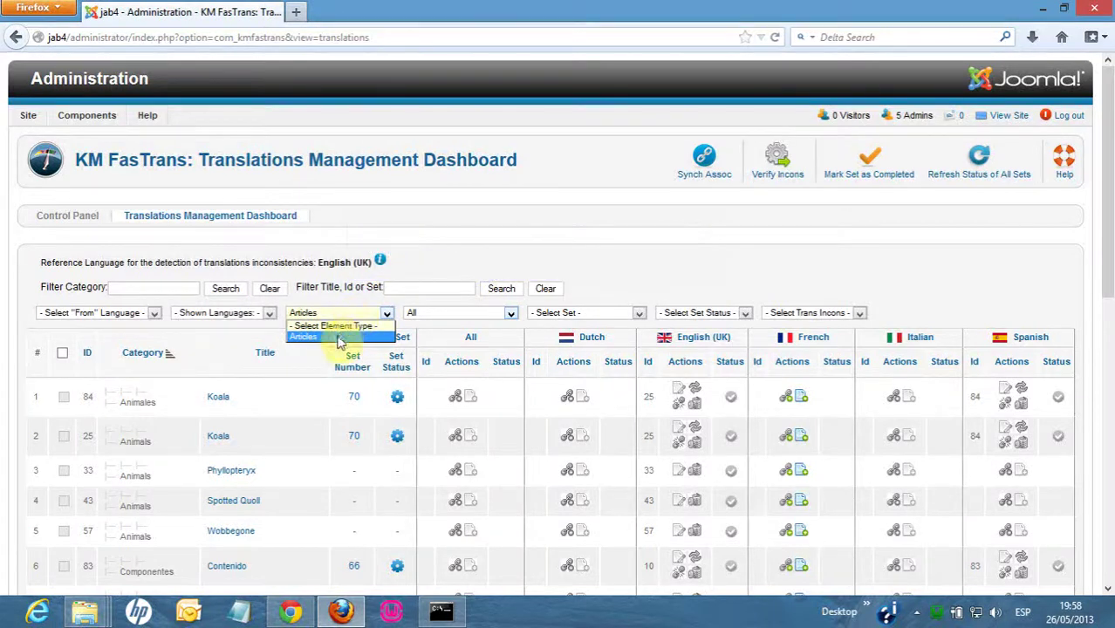
click(350, 314)
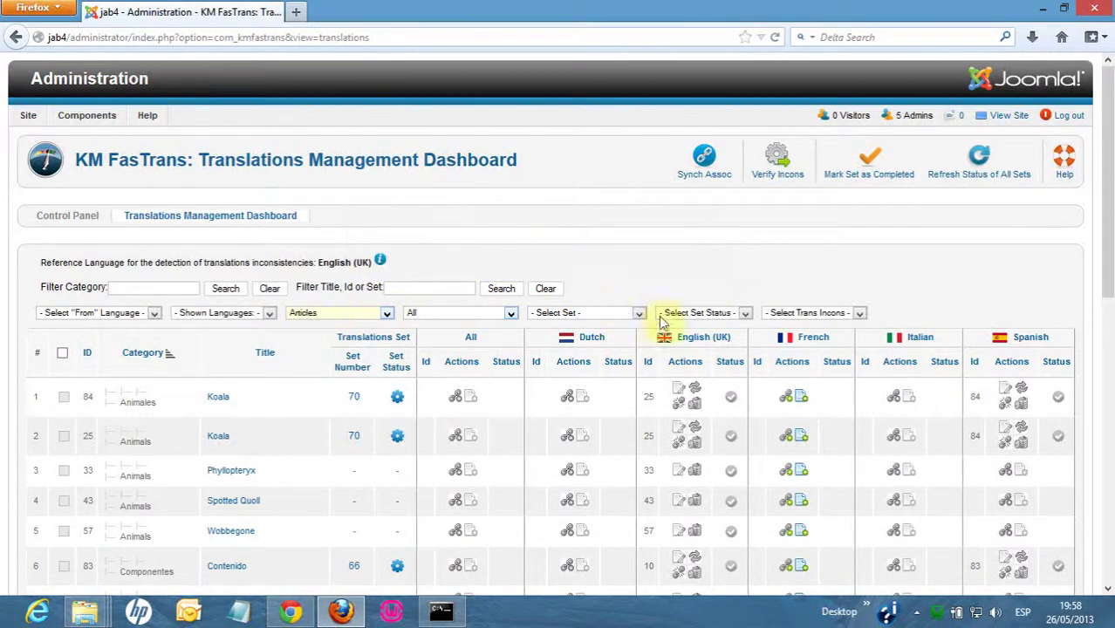
scroll(673, 345, down, 2)
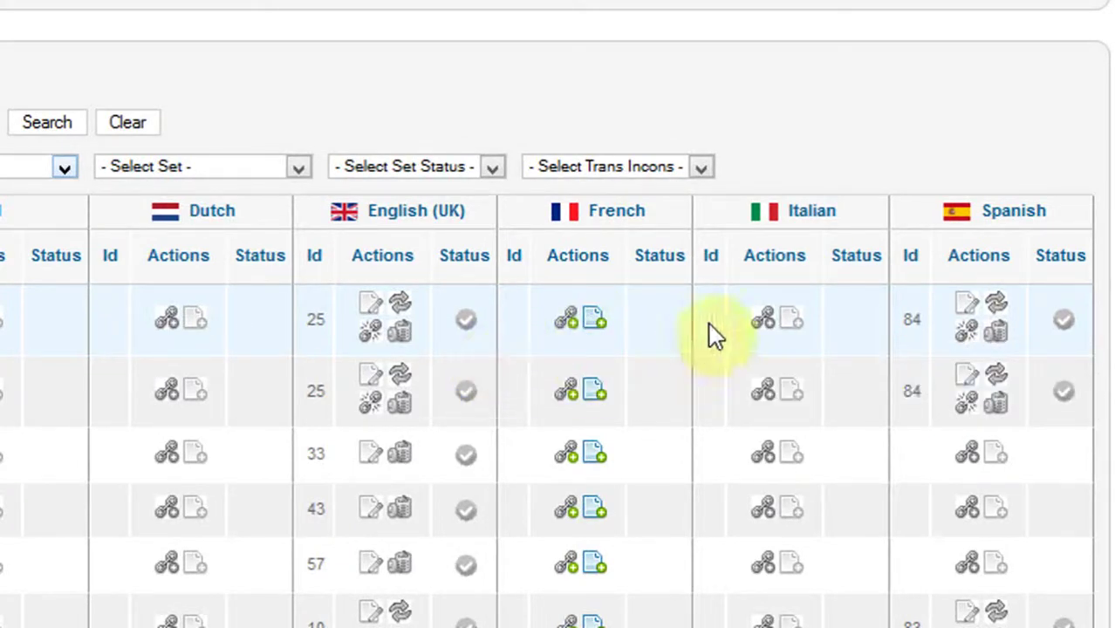
mouse_move(761, 321)
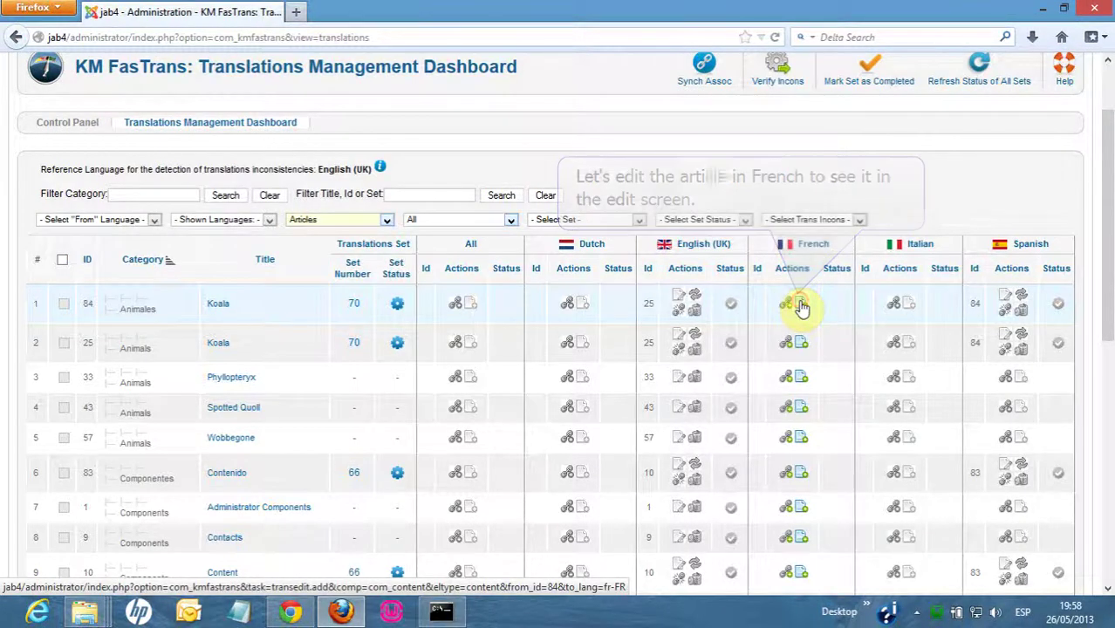
Step: Open a new French translation of the Koala article, check the permissions for Italian and Spanish as target languages, and close the editor
click(801, 305)
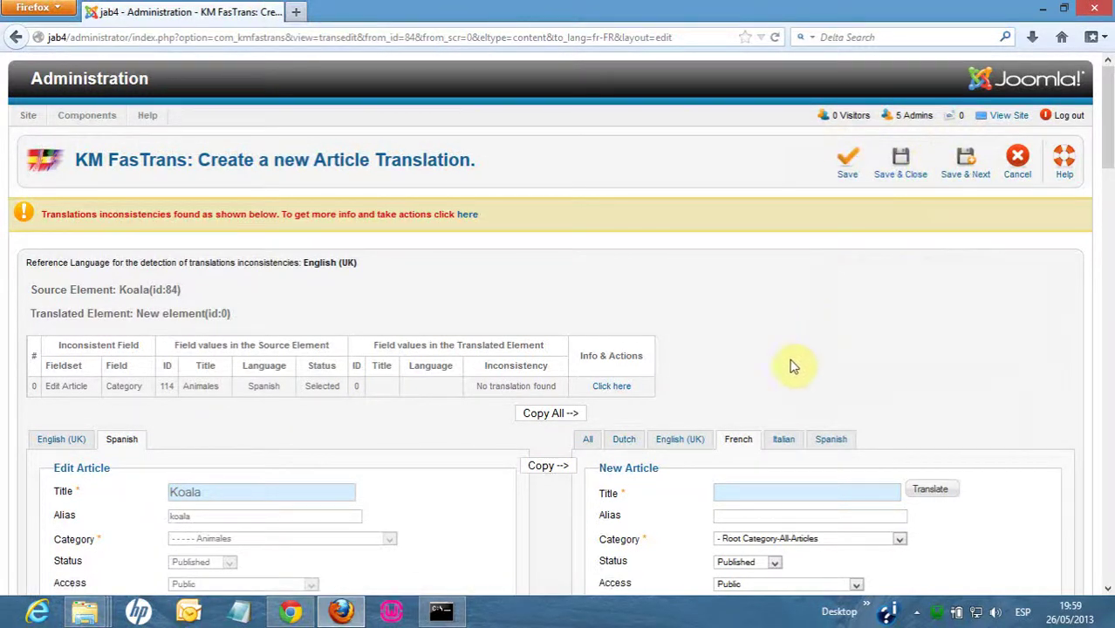
click(784, 443)
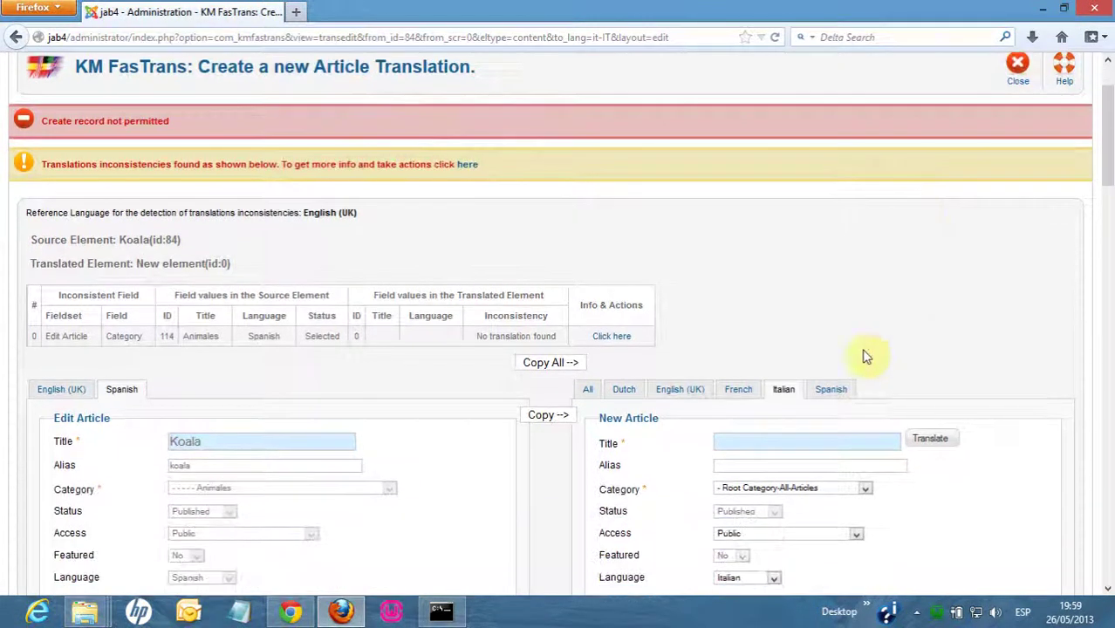
scroll(899, 323, down, 2)
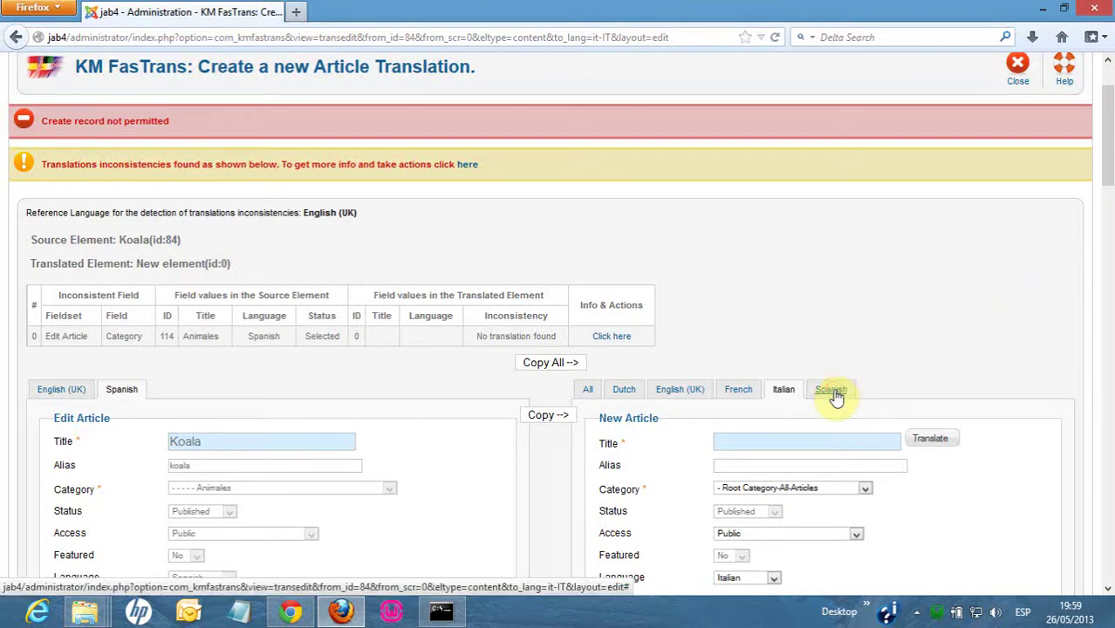
click(835, 391)
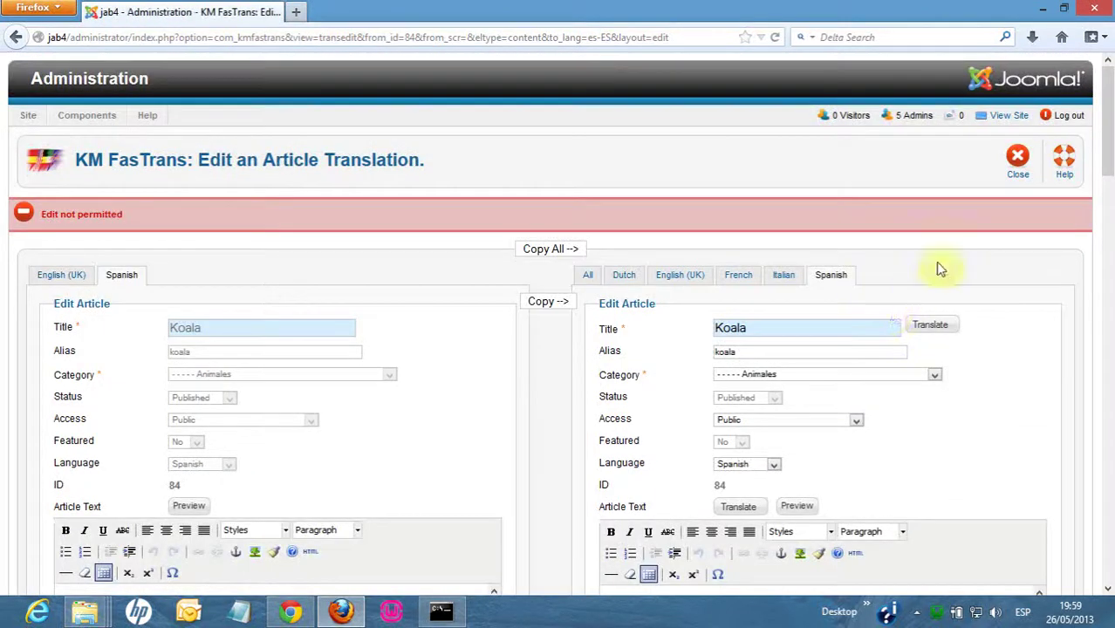
click(1007, 187)
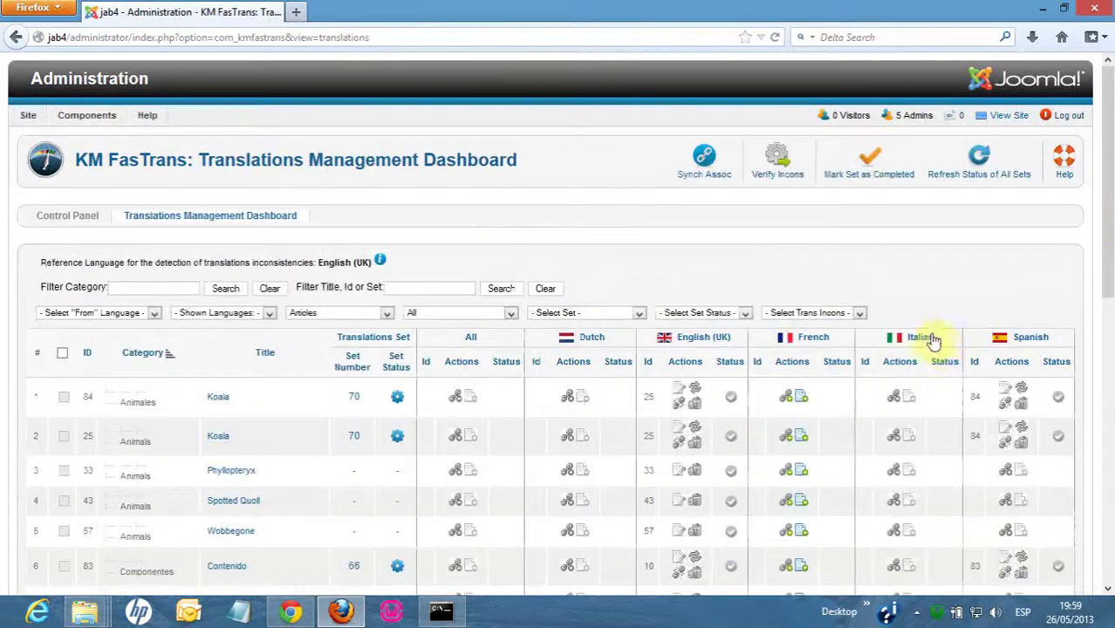
Step: Log out of the French translator's session and log in as spanish-translator, entering the account password
click(1068, 117)
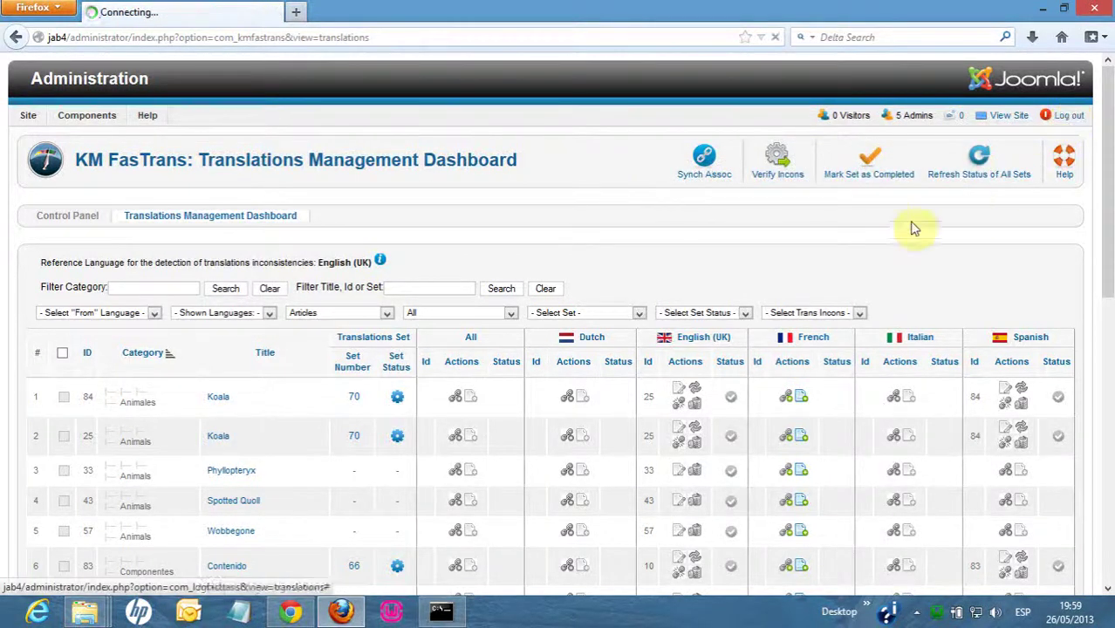
click(670, 229)
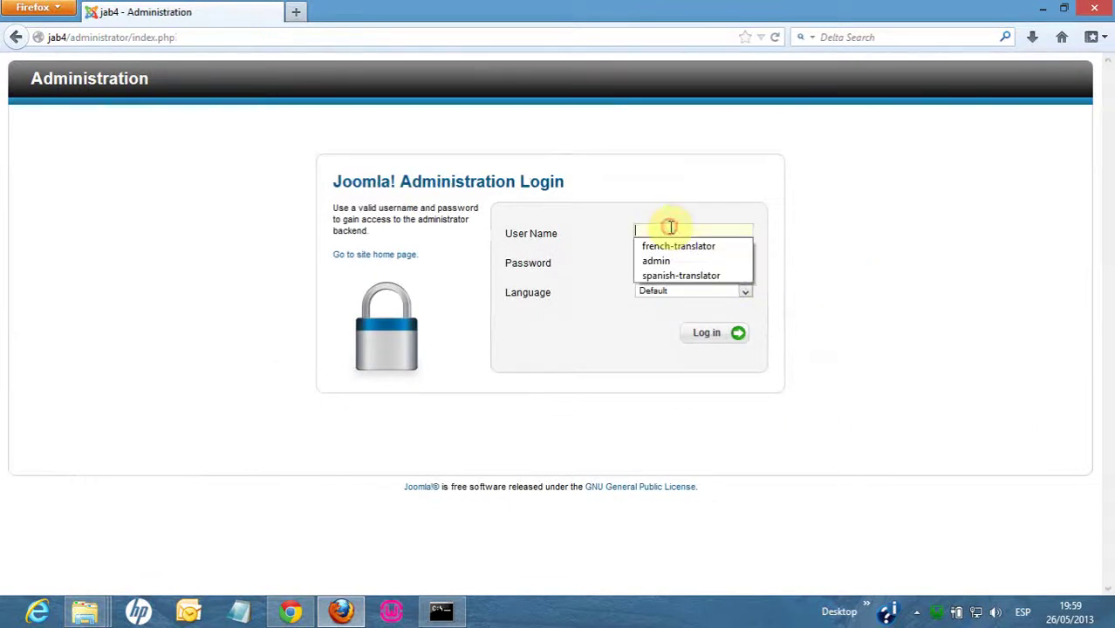
text(spanish)
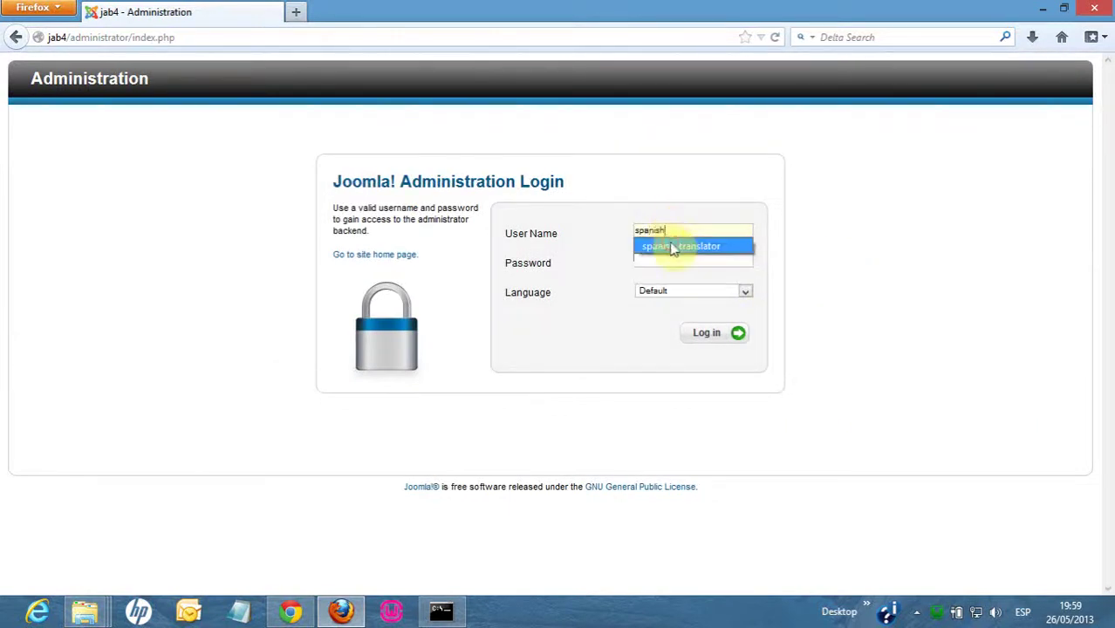
click(672, 246)
drag(709, 226, 632, 230)
click(659, 260)
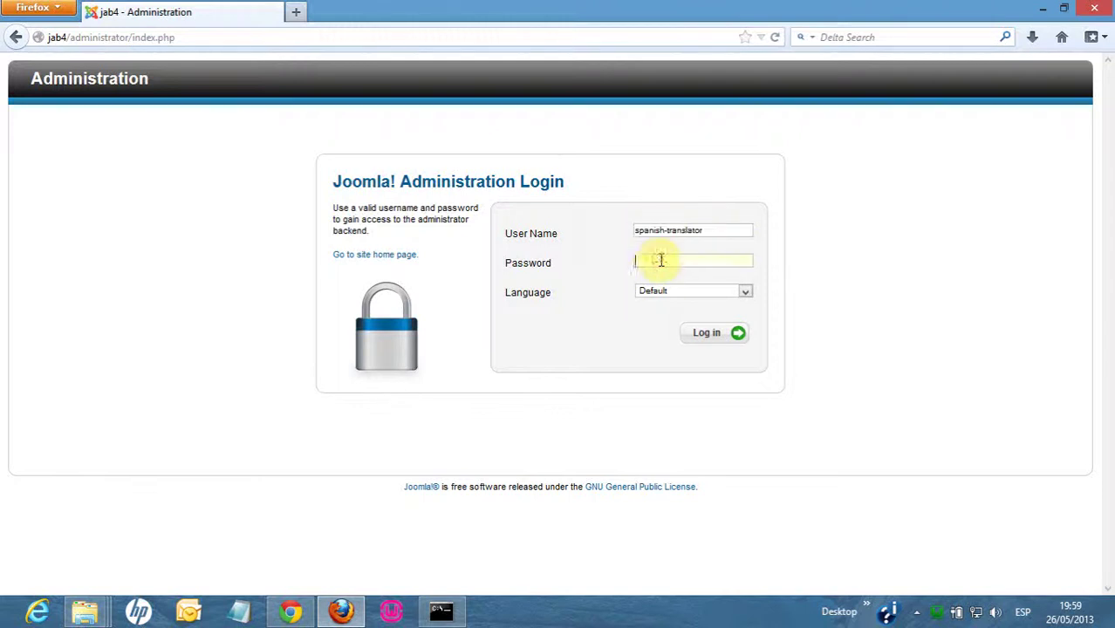
text(*****************)
click(710, 337)
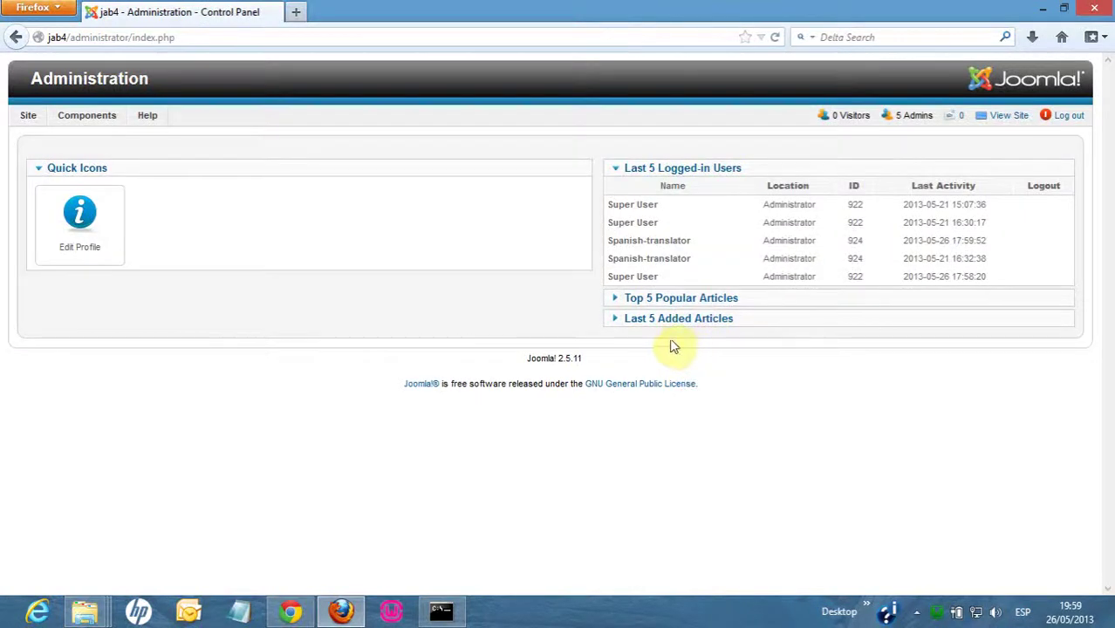
Step: From the Translations Management Dashboard, open the Spanish Koala article for editing, check the permissions for French as target language, and close the editor
mouse_move(86, 115)
mouse_move(112, 142)
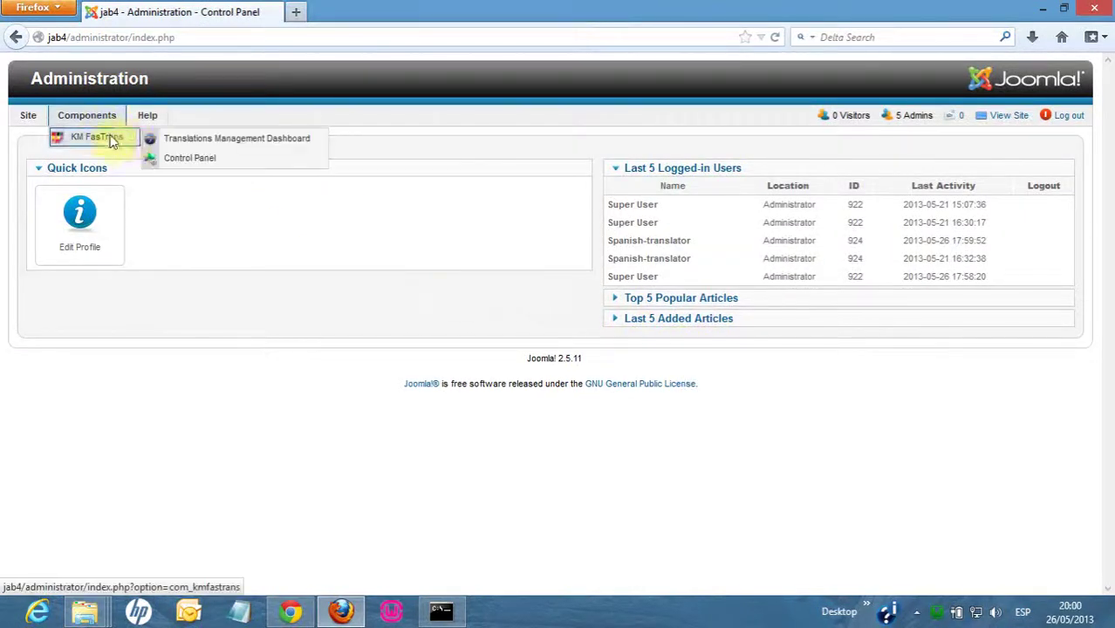
click(181, 140)
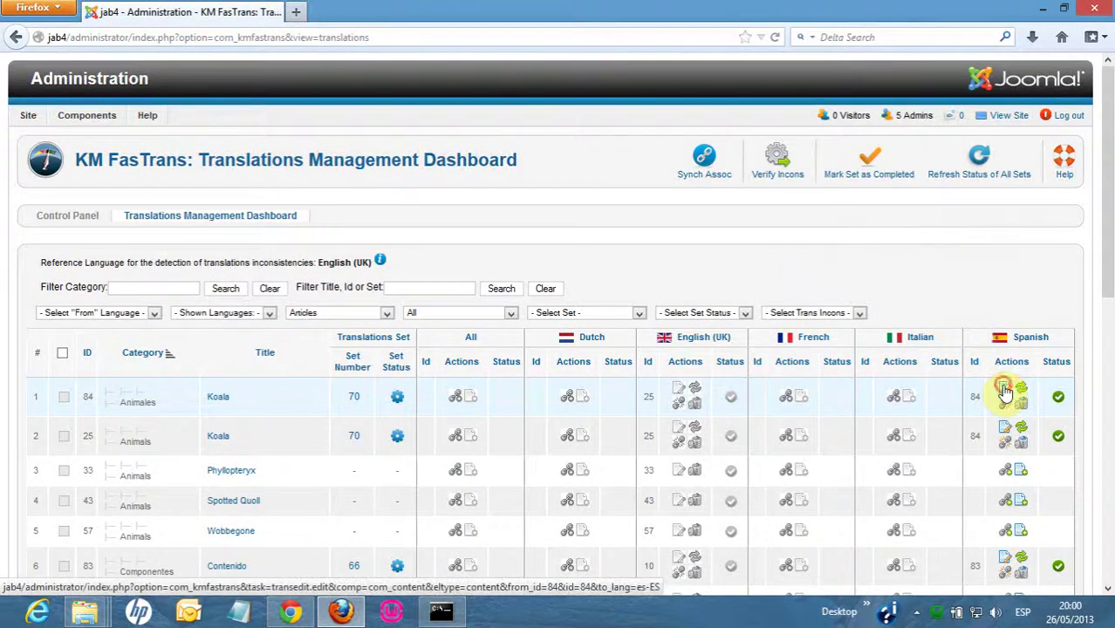
click(1004, 392)
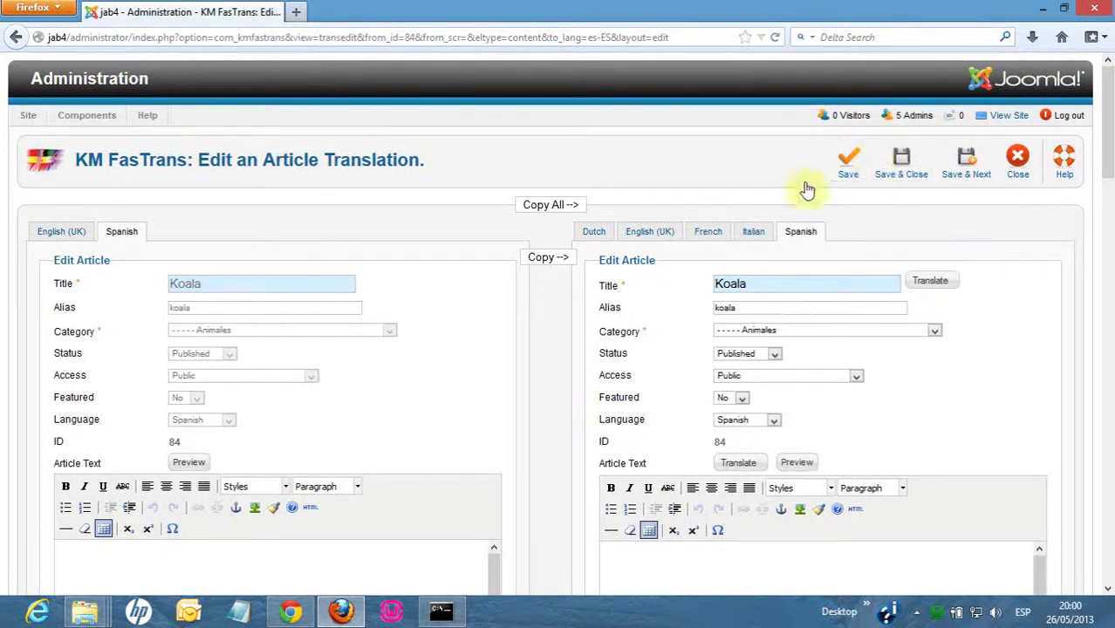
click(708, 233)
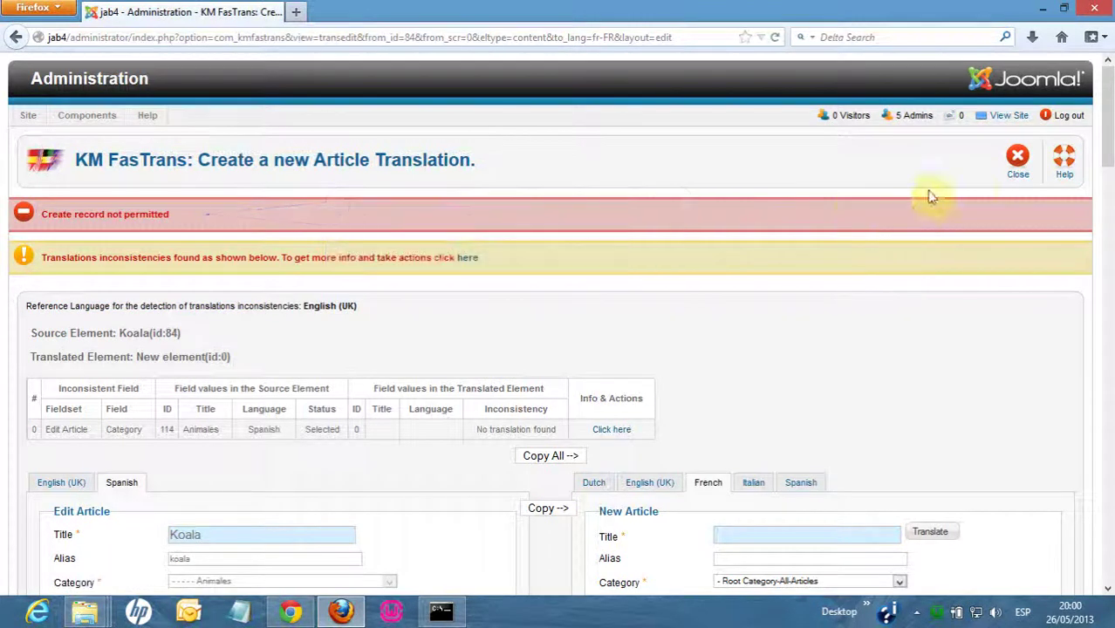
click(1019, 177)
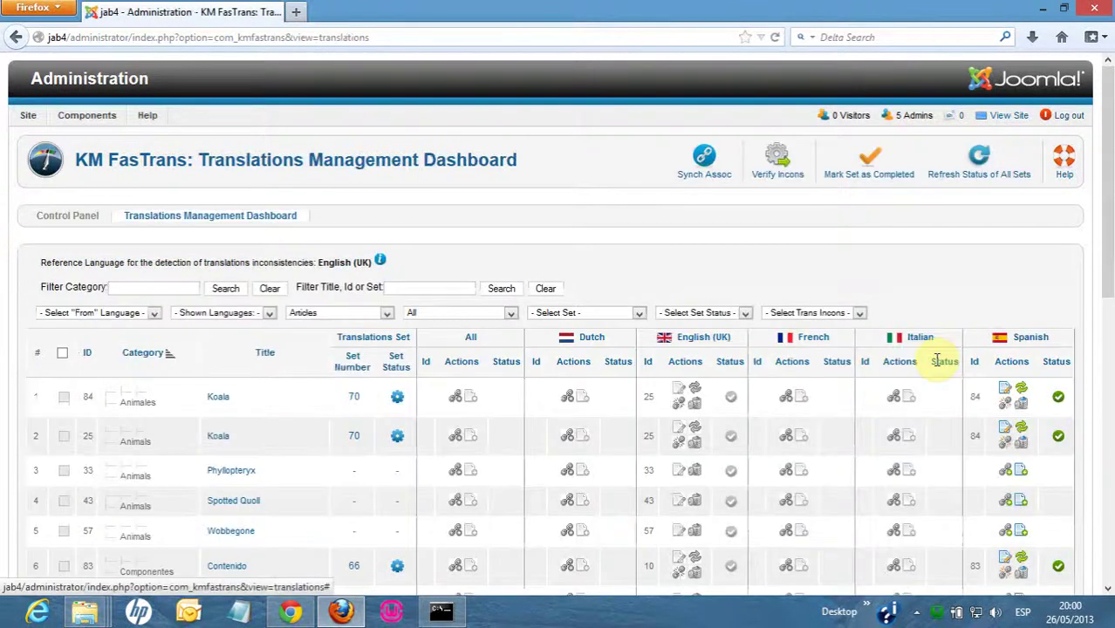